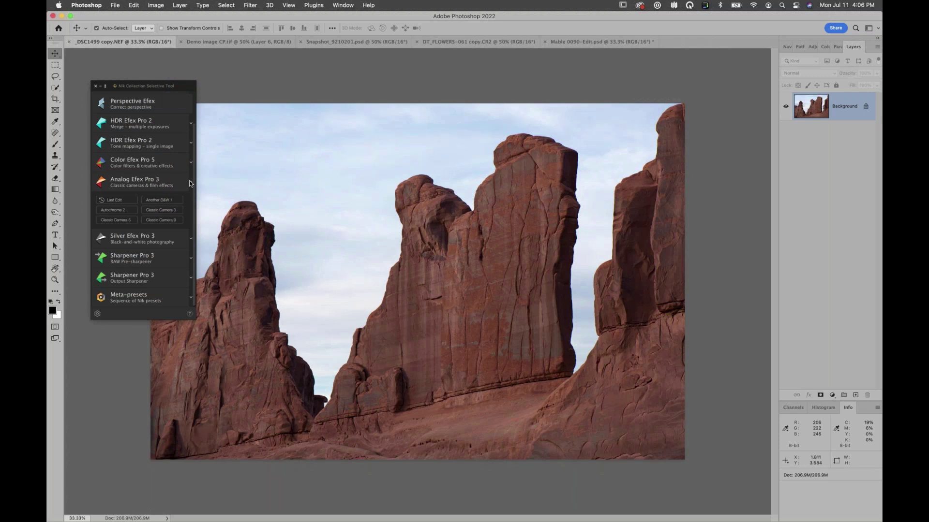
# Step: Open the rock formation photo in Viveza 3 and hide the presets to enlarge the preview
pyautogui.click(190, 182)
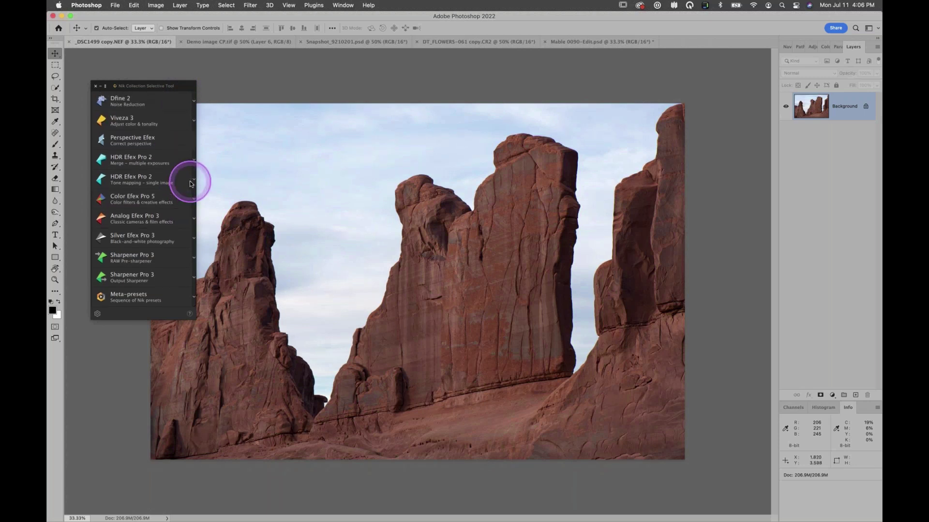
pyautogui.click(160, 124)
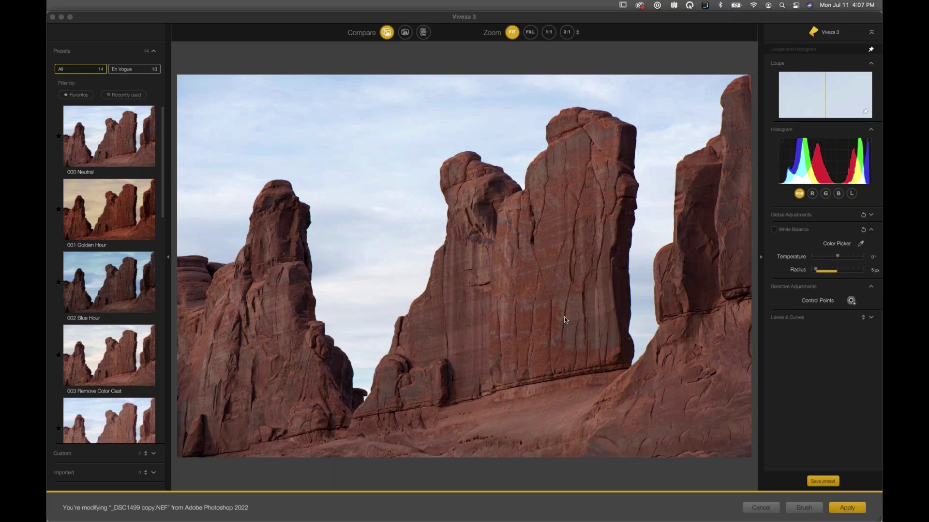
pyautogui.click(167, 259)
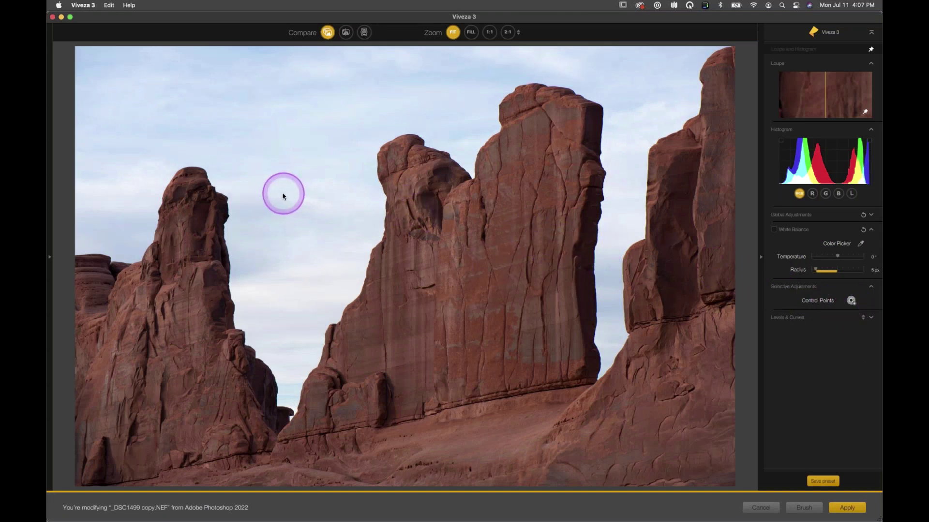
# Step: Add a control point in the sky above the left rock and enlarge its radius to cover most of the left sky
pyautogui.click(275, 217)
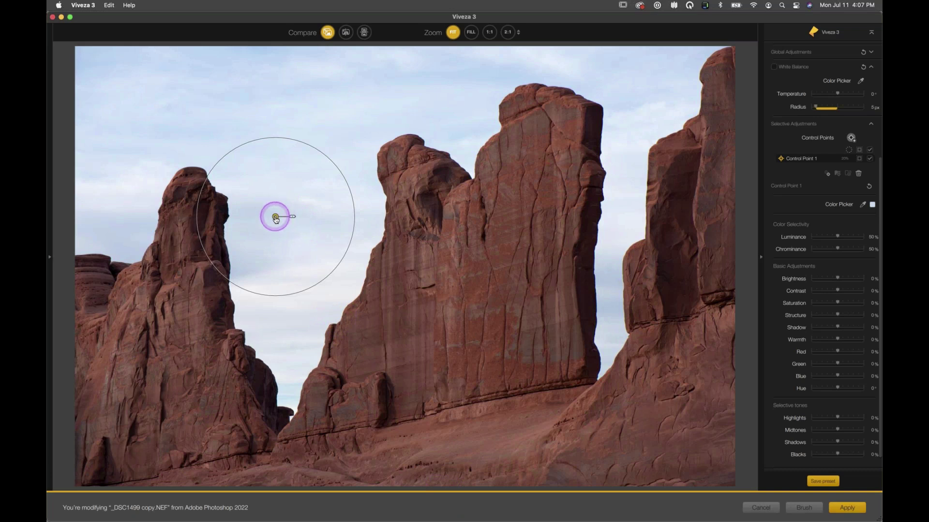
pyautogui.moveTo(275, 219); pyautogui.dragTo(261, 154)
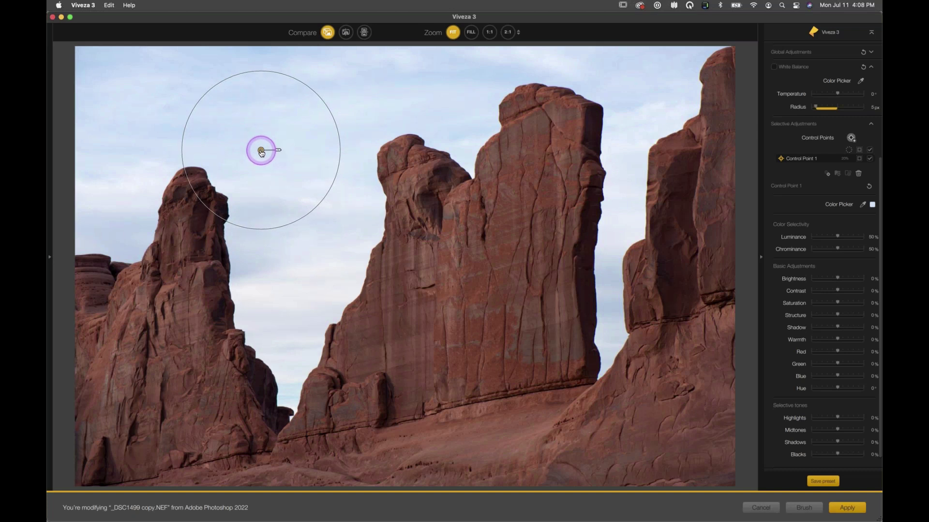
pyautogui.click(262, 154)
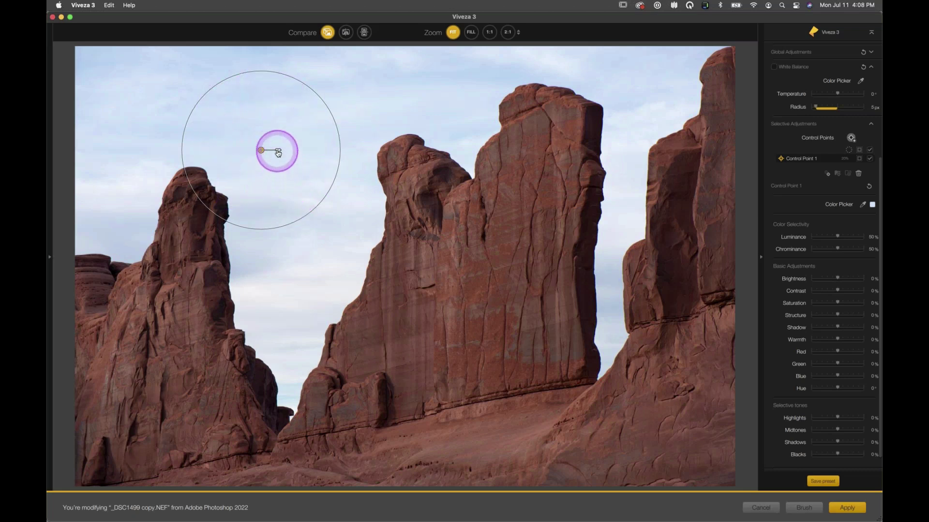
pyautogui.moveTo(278, 150); pyautogui.dragTo(283, 152)
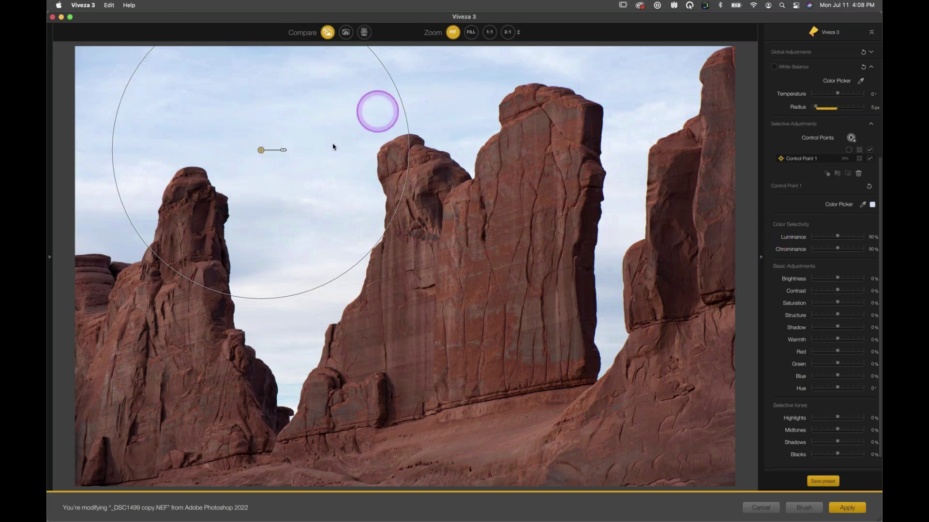
pyautogui.moveTo(283, 150)
pyautogui.mouseDown()
pyautogui.moveTo(270, 150)
pyautogui.moveTo(285, 153)
pyautogui.mouseUp()
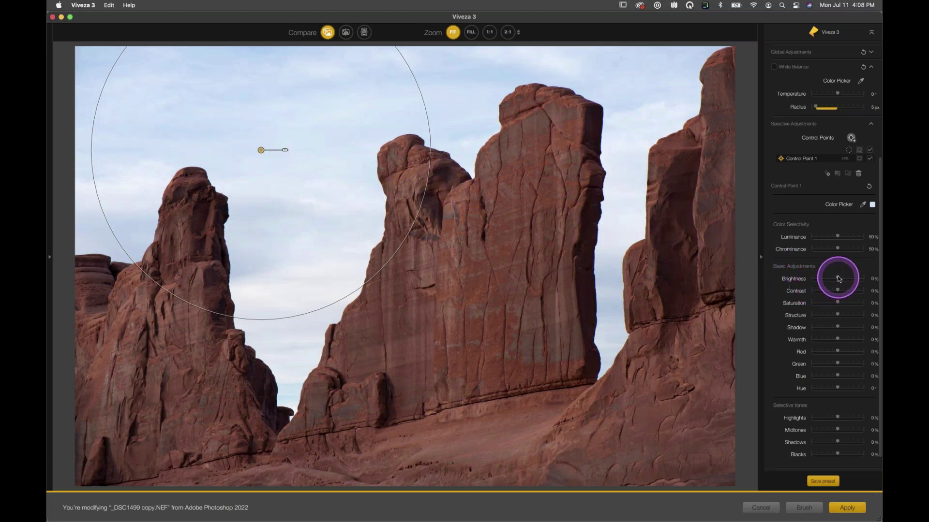
# Step: Set the sky control point's Brightness to about -35%, Structure to 61% and Blue to 17%
pyautogui.moveTo(839, 279); pyautogui.dragTo(829, 279)
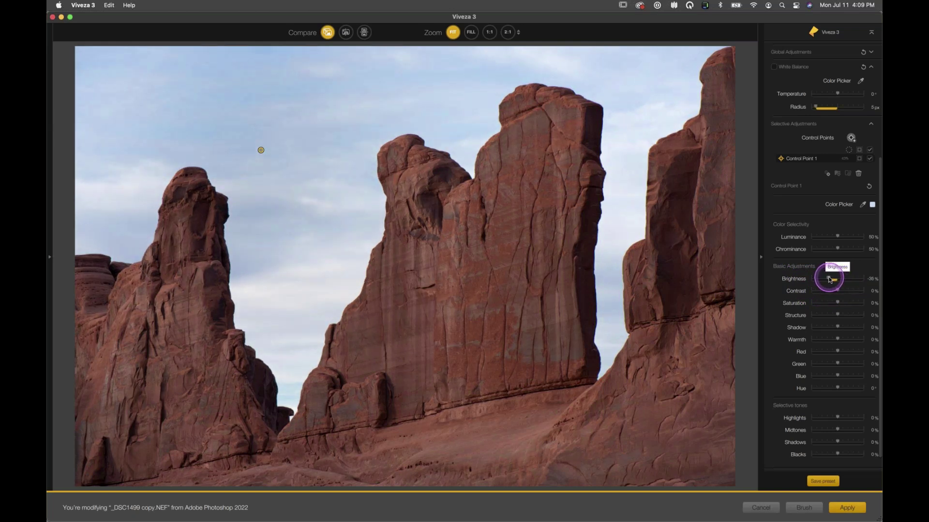
pyautogui.click(842, 317)
pyautogui.moveTo(841, 316); pyautogui.dragTo(853, 315)
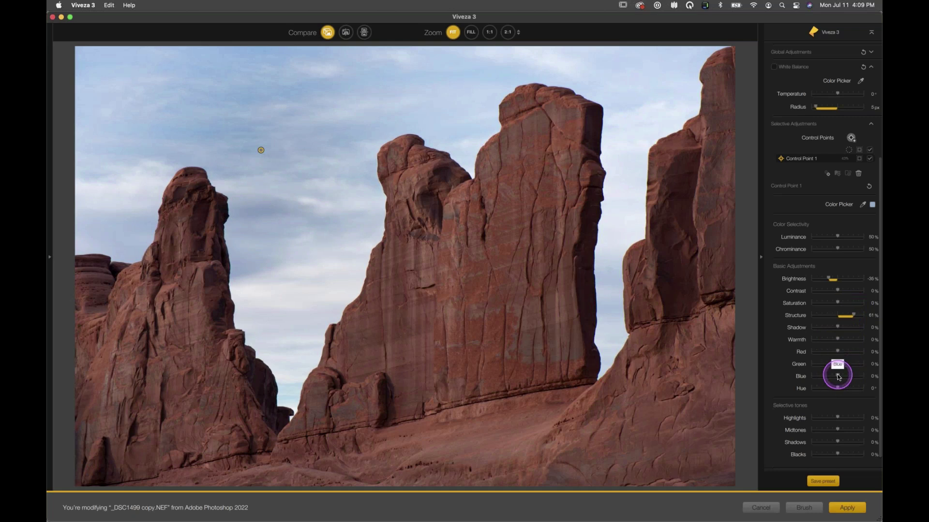
pyautogui.moveTo(839, 376); pyautogui.dragTo(843, 378)
# Step: Move the sky control point slightly up and left, and compare the image with its effect off and on
pyautogui.moveTo(260, 150)
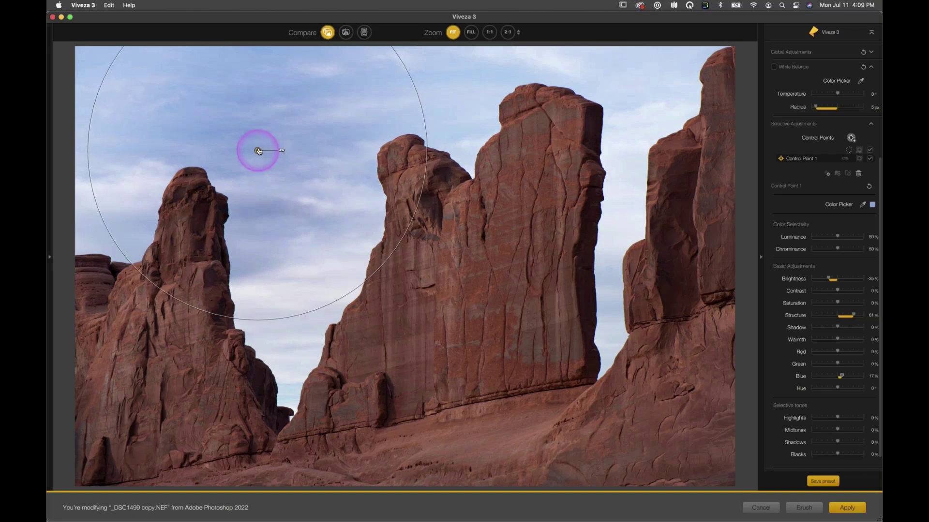
pyautogui.moveTo(259, 149); pyautogui.dragTo(256, 145)
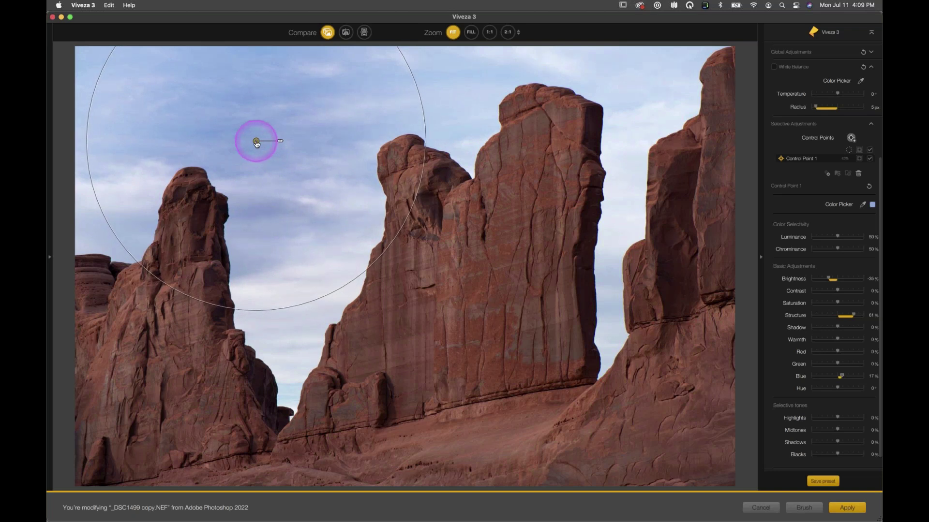
pyautogui.moveTo(257, 144); pyautogui.dragTo(251, 137)
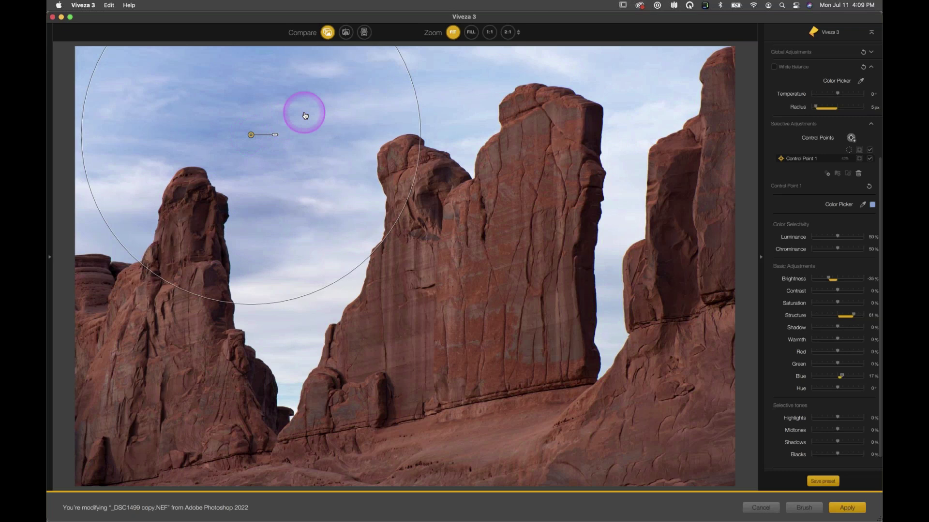
pyautogui.moveTo(293, 117); pyautogui.dragTo(251, 136)
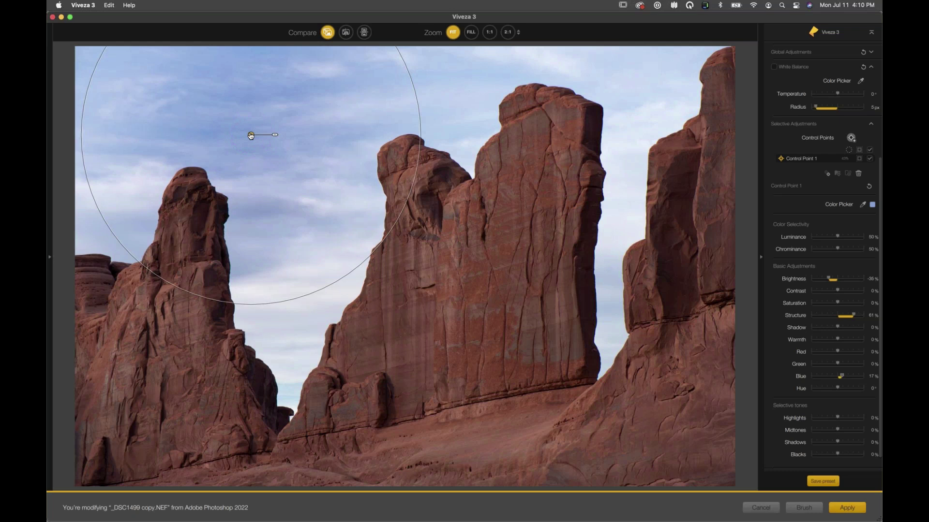
pyautogui.click(251, 136)
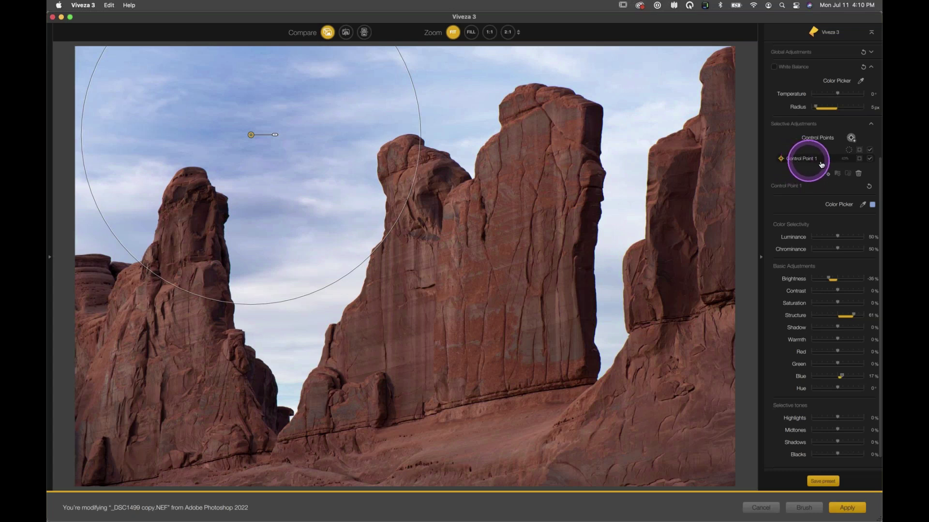
pyautogui.click(870, 160)
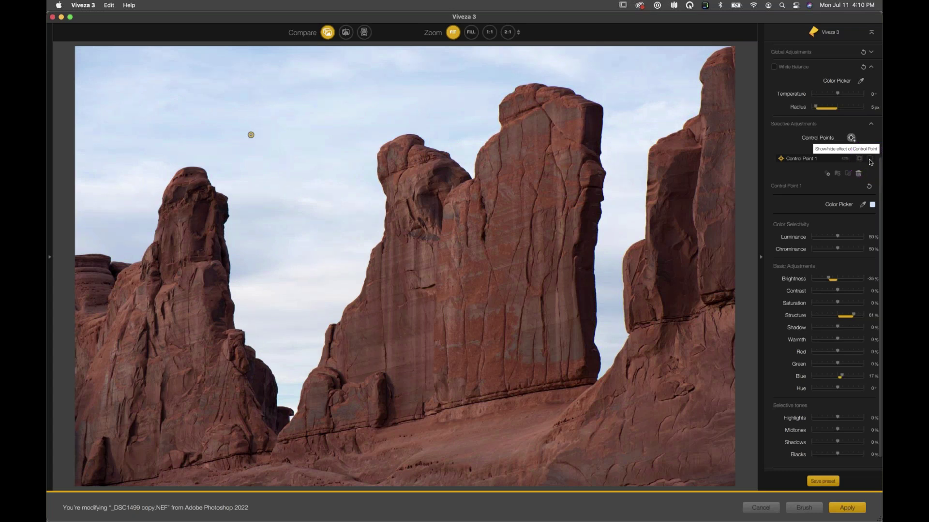
pyautogui.click(870, 159)
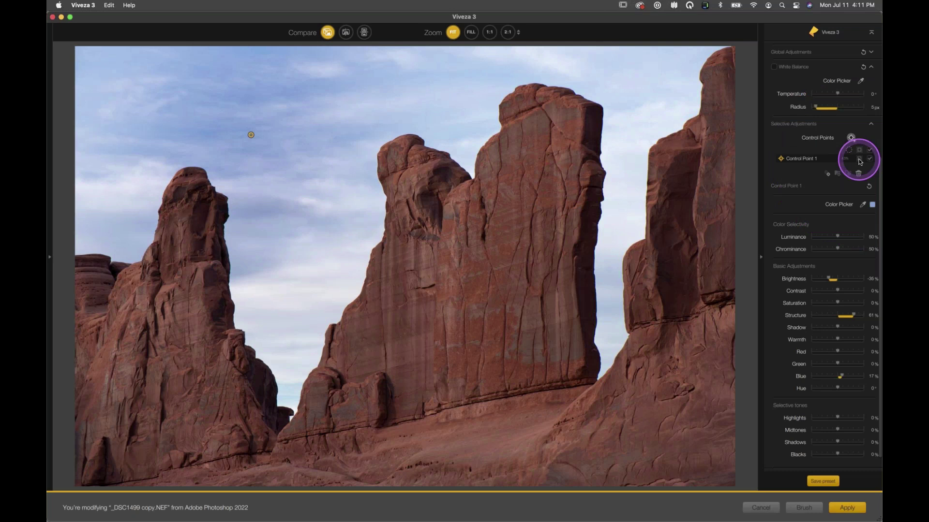
# Step: Display the control point's selection mask, test the point on the left rocks, return it to the sky and hide the mask
pyautogui.click(859, 161)
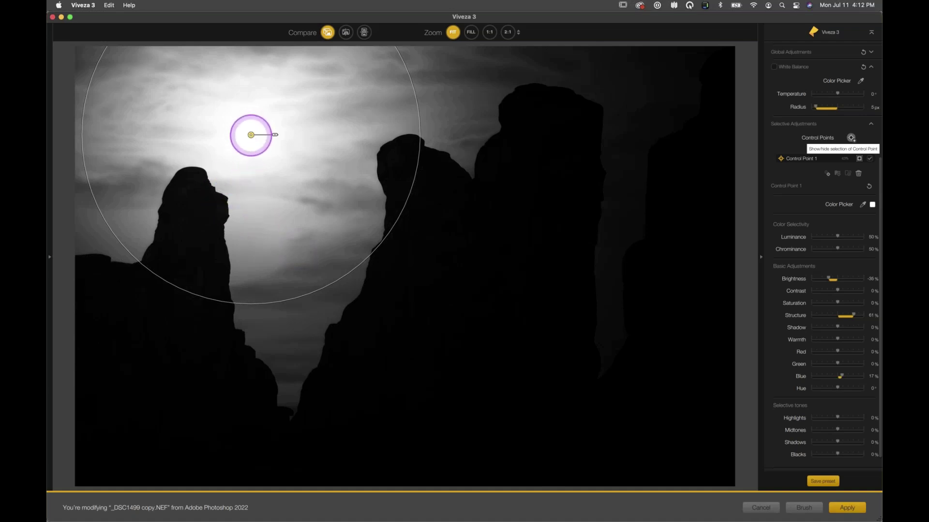
pyautogui.moveTo(251, 135); pyautogui.dragTo(235, 422)
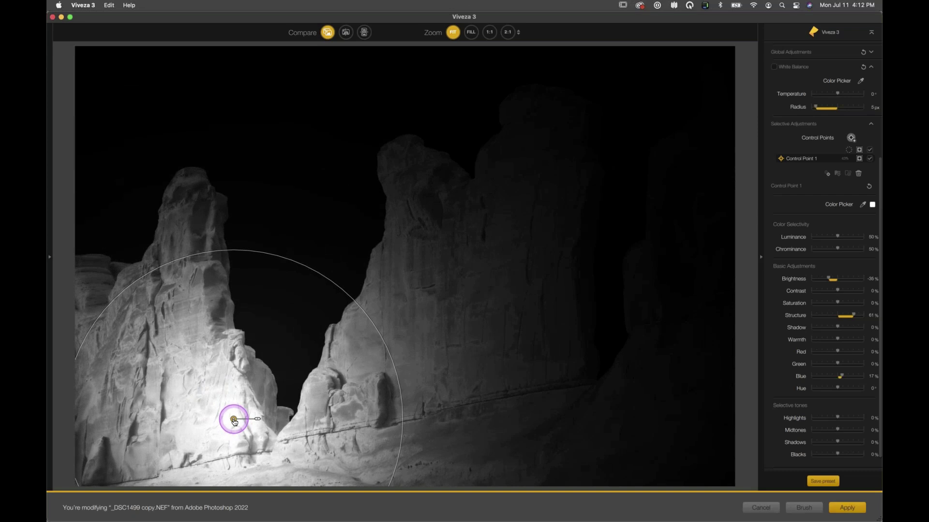
pyautogui.moveTo(233, 421); pyautogui.dragTo(194, 363)
pyautogui.moveTo(192, 353); pyautogui.dragTo(271, 154)
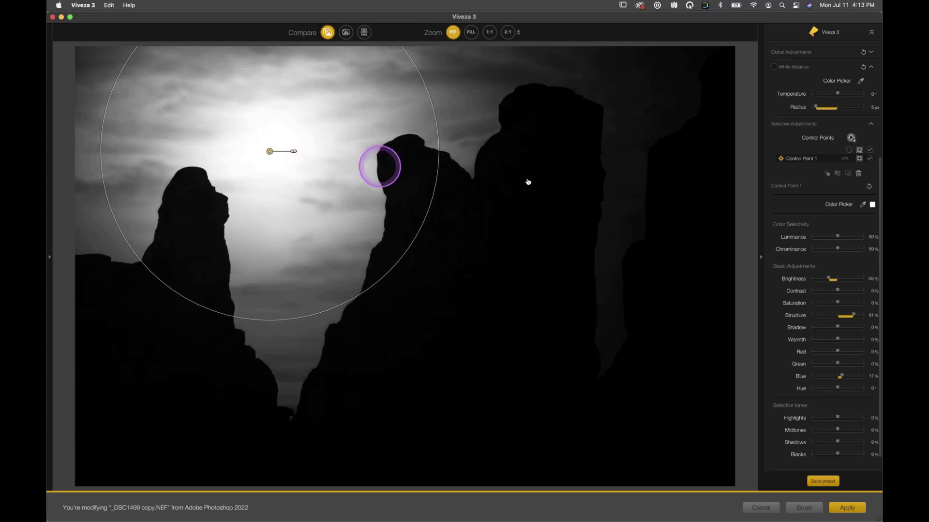
pyautogui.click(860, 160)
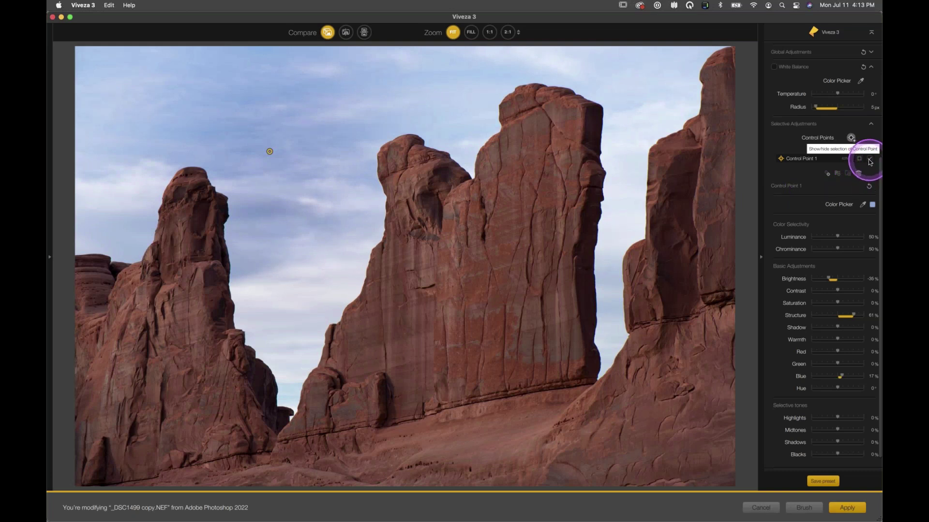
# Step: Toggle the control point's effect repeatedly to compare the sky before and after, leaving it on
pyautogui.click(870, 160)
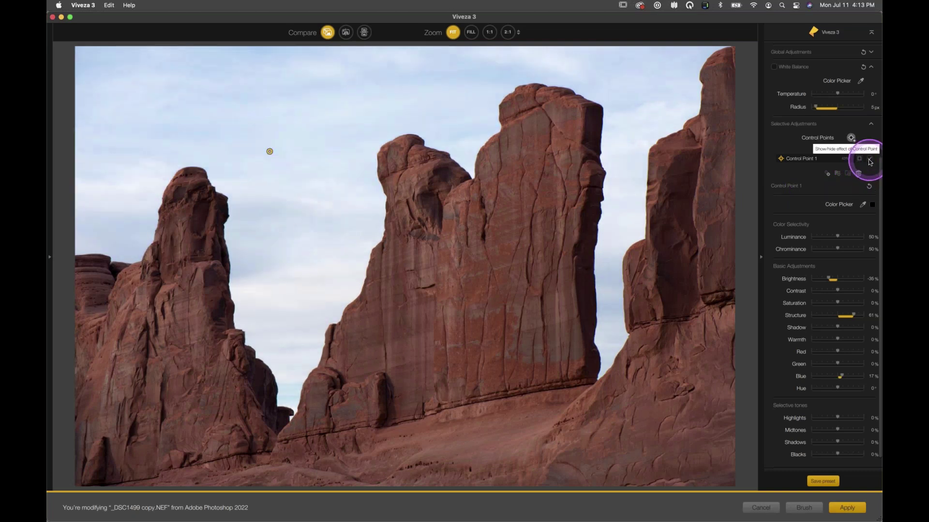
pyautogui.click(869, 160)
pyautogui.click(869, 160)
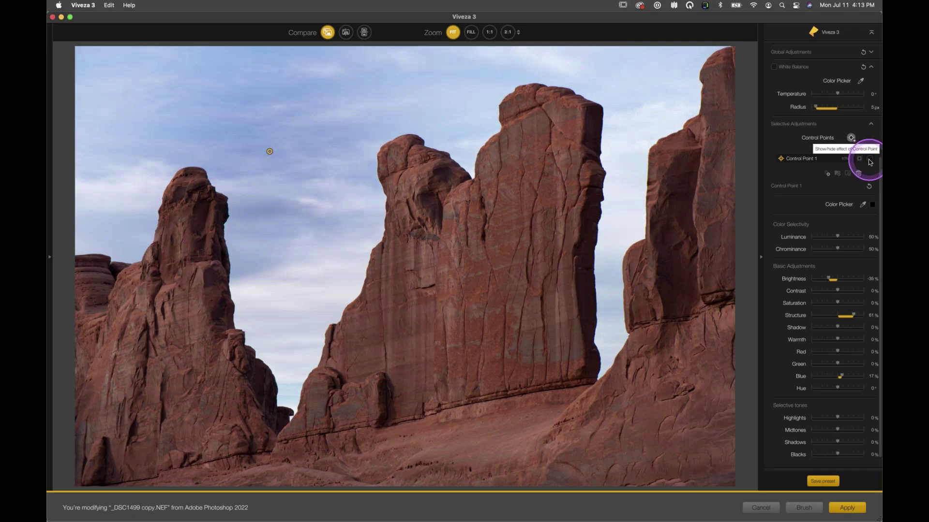
pyautogui.click(870, 160)
pyautogui.click(869, 160)
pyautogui.click(869, 160)
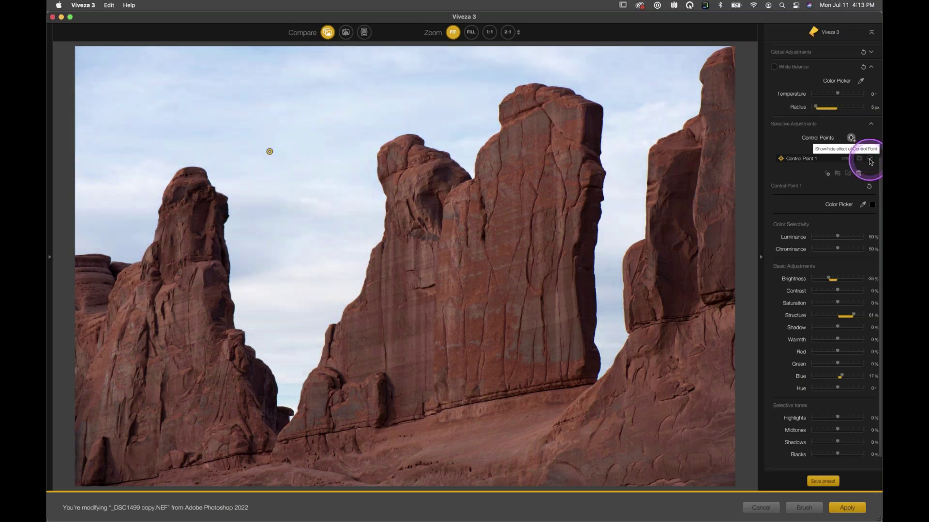
pyautogui.click(869, 160)
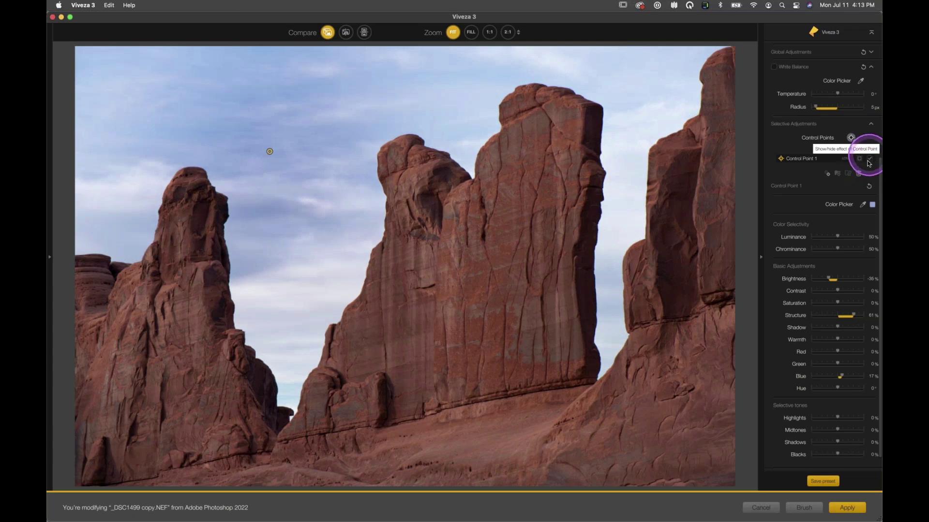
pyautogui.click(870, 160)
pyautogui.click(871, 161)
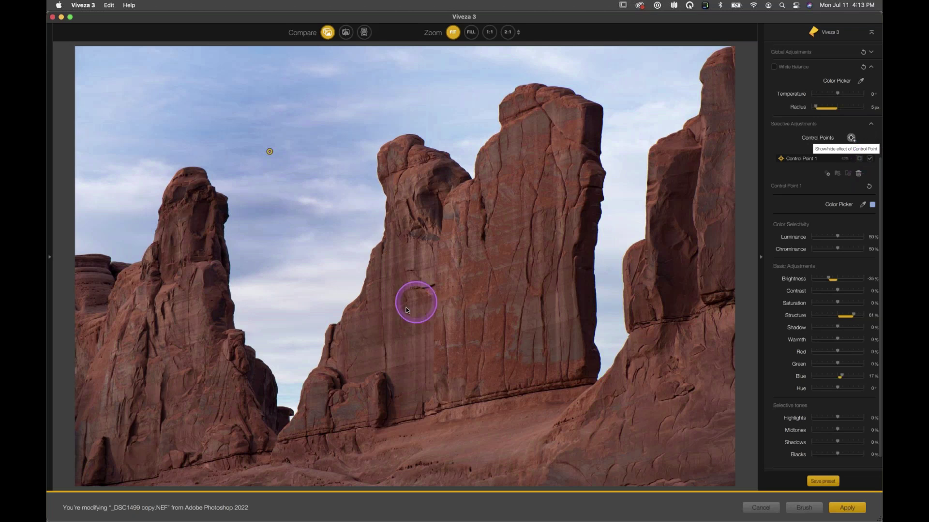
# Step: Enlarge the sky control point's radius so its circle extends to the tall middle rock
pyautogui.click(269, 152)
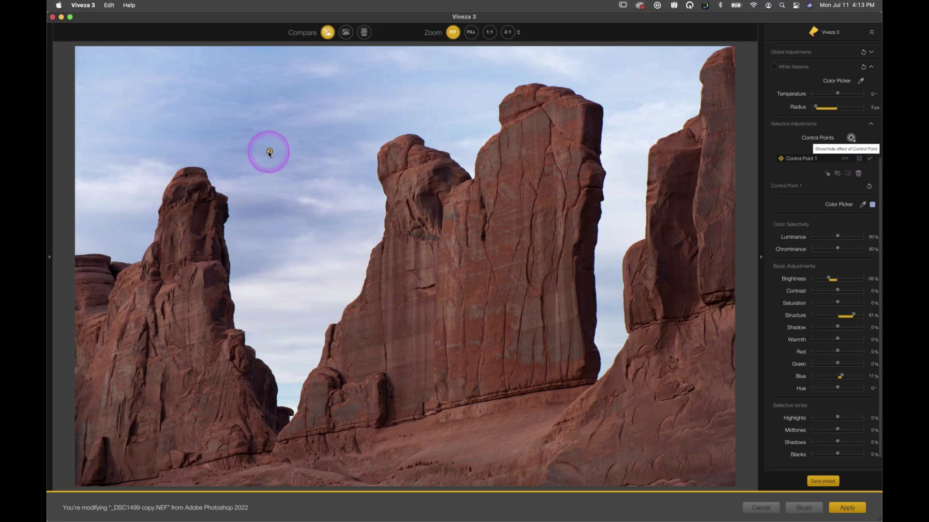
pyautogui.click(269, 152)
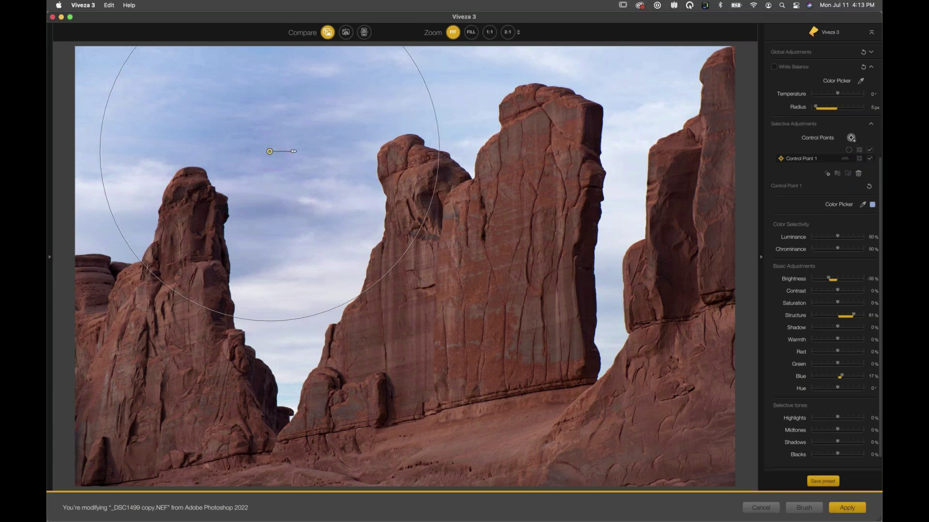
pyautogui.click(293, 151)
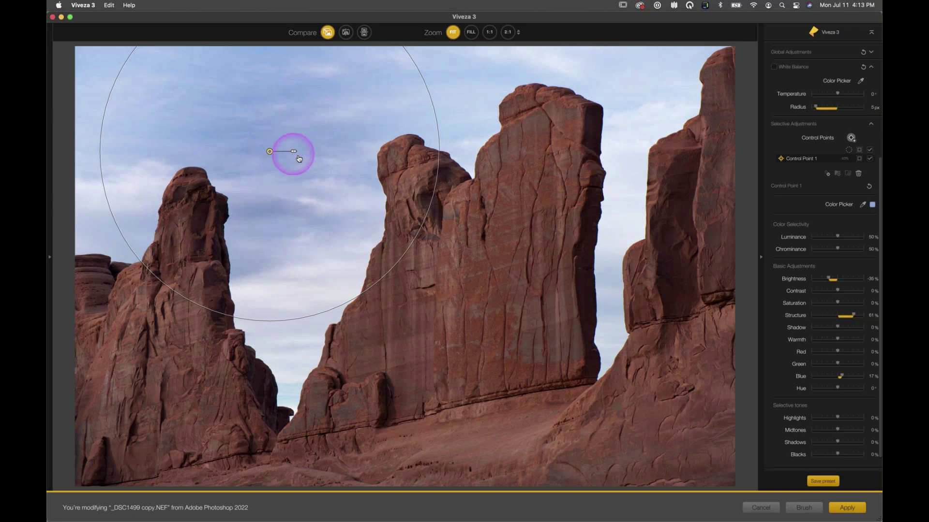
pyautogui.moveTo(285, 155); pyautogui.dragTo(350, 140)
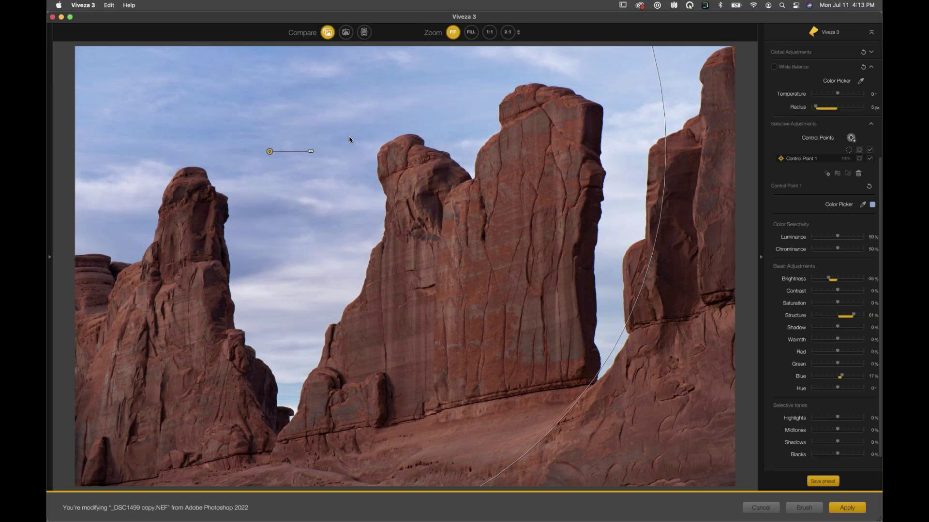
pyautogui.moveTo(350, 140); pyautogui.dragTo(297, 150)
# Step: Duplicate the sky control point and place the copy in the sky between the tall middle rock and the right rock
pyautogui.click(269, 153)
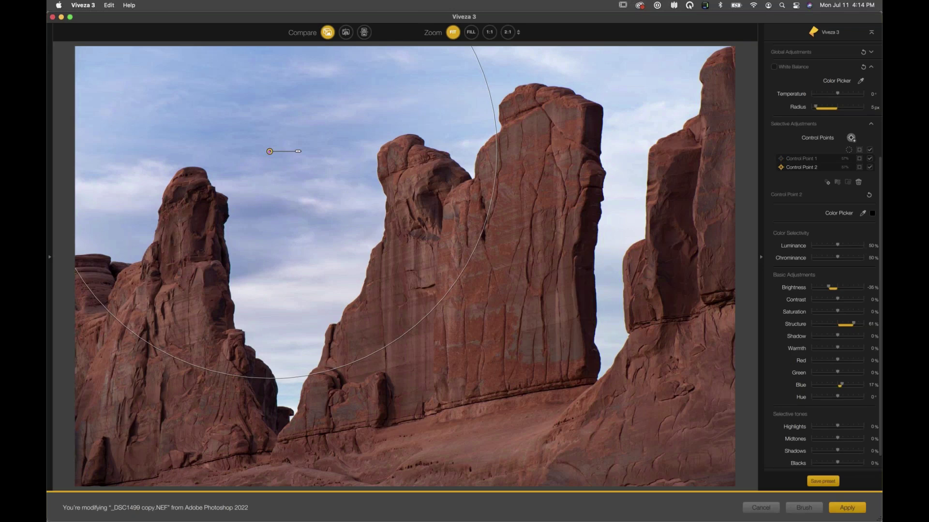
pyautogui.moveTo(270, 151); pyautogui.dragTo(642, 130)
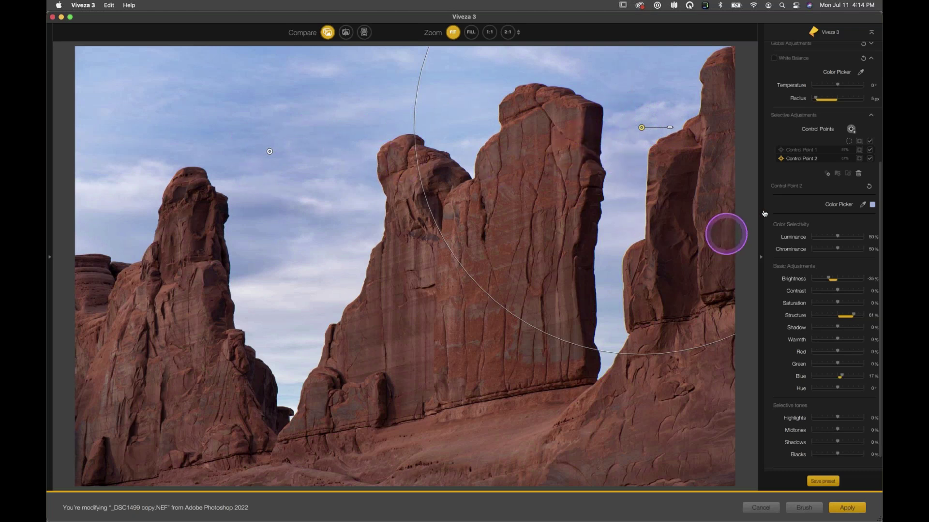
# Step: Rename the control point in the left part of the sky "sky left" and the one in the right part "sky right"
pyautogui.click(804, 151)
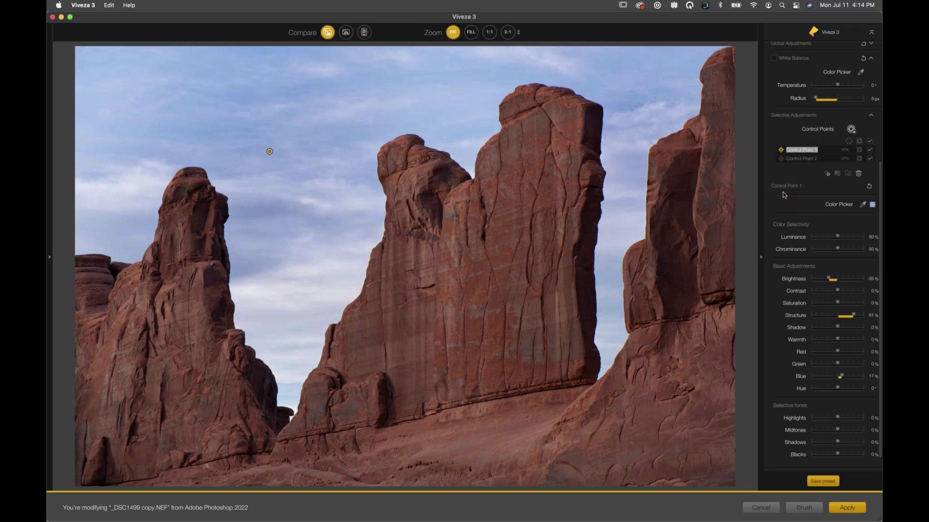
pyautogui.write('sky left')
pyautogui.click(795, 159)
pyautogui.click(793, 161)
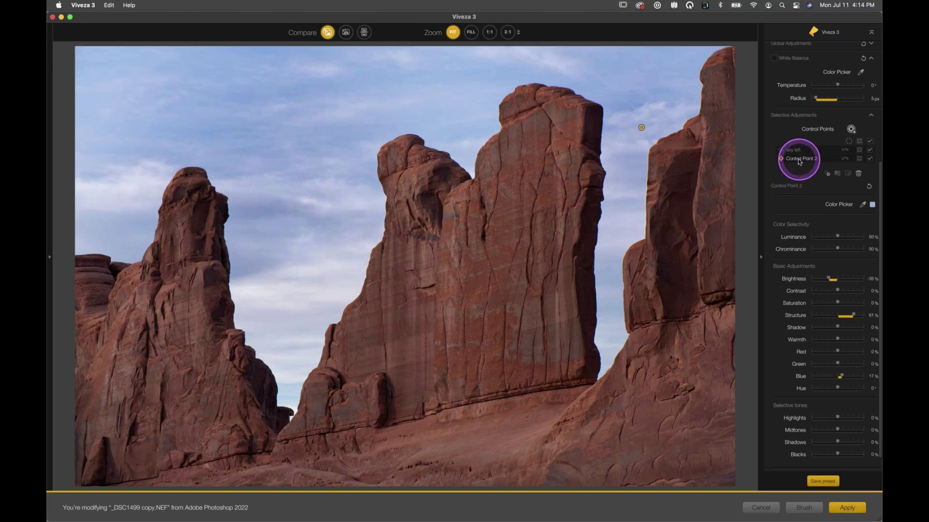
pyautogui.moveTo(793, 161); pyautogui.dragTo(790, 161)
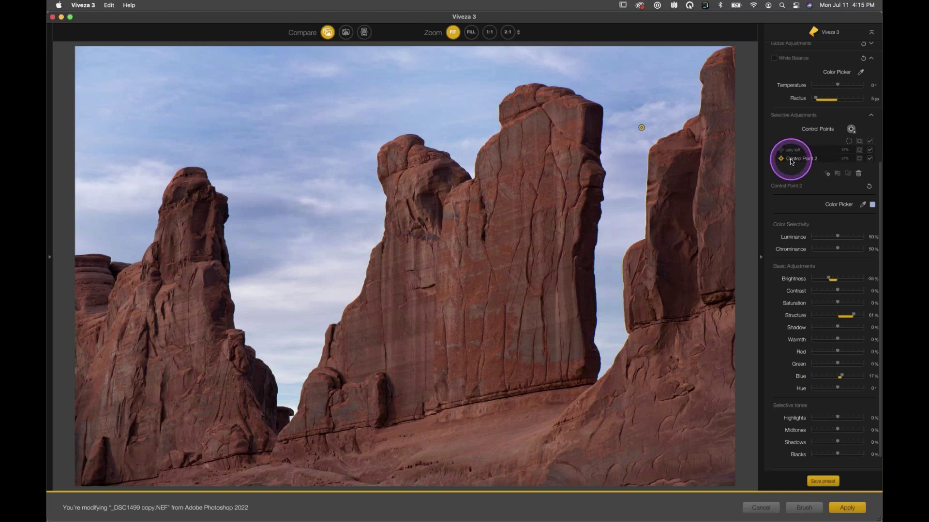
pyautogui.doubleClick(791, 158)
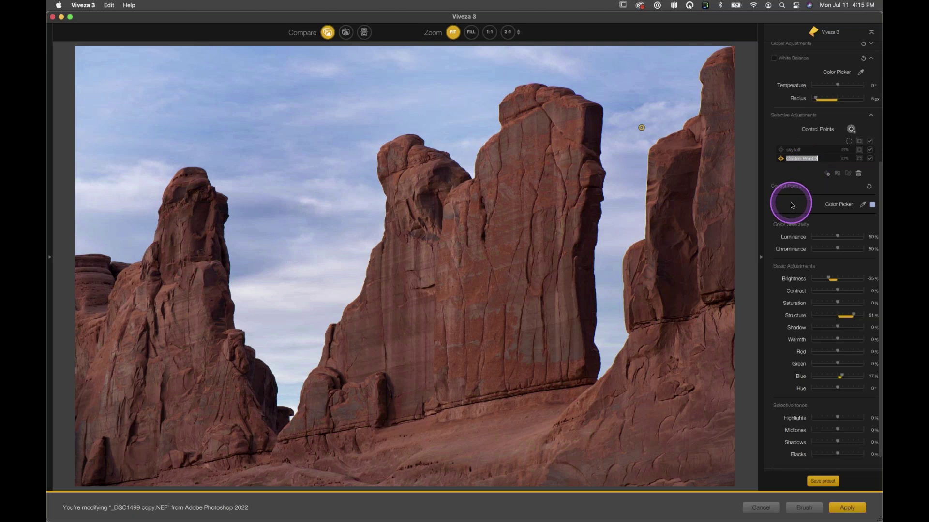
pyautogui.write('sky')
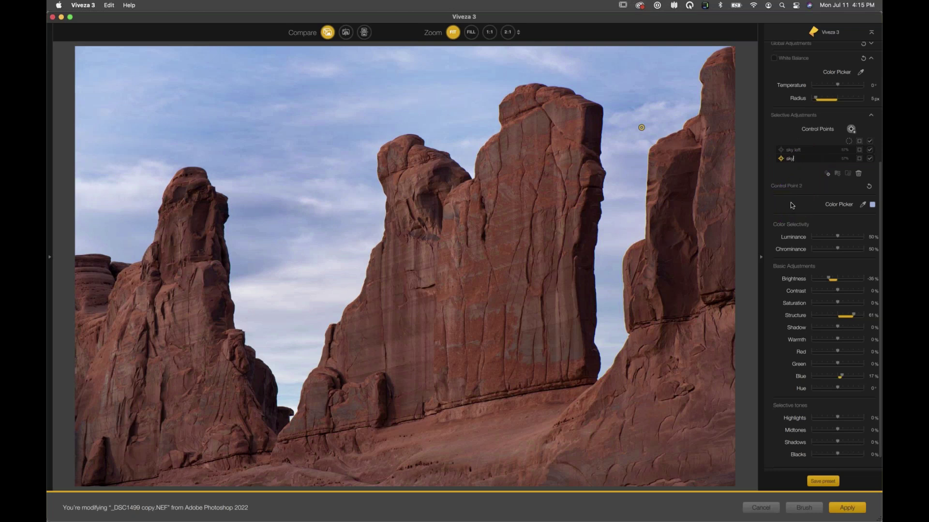
pyautogui.write(' right')
pyautogui.moveTo(790, 202)
pyautogui.mouseDown()
pyautogui.moveTo(800, 95)
pyautogui.moveTo(777, 136)
pyautogui.mouseUp()
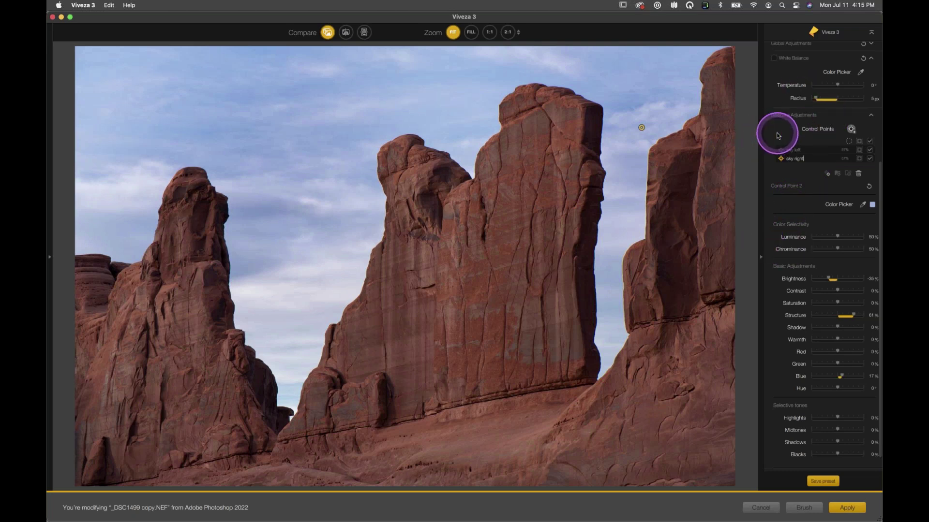
pyautogui.click(693, 246)
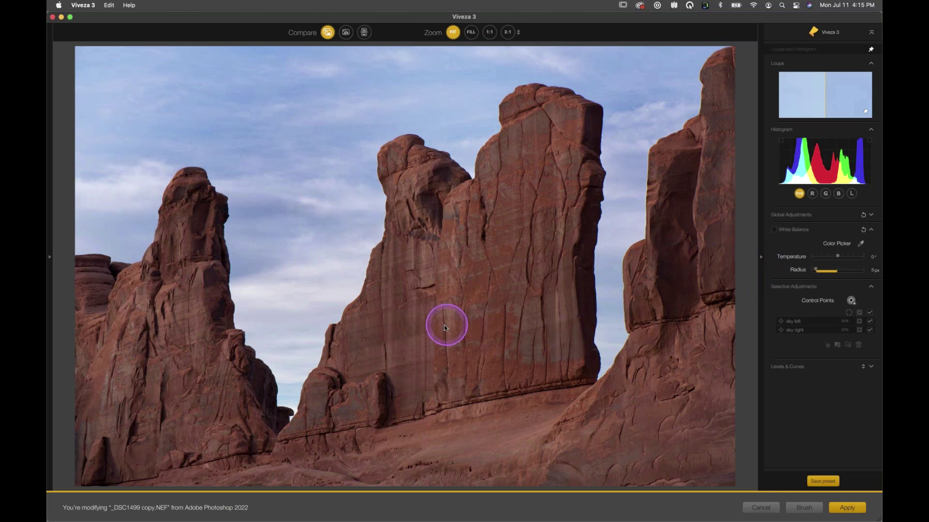
# Step: Add one new control point on the left rock and another on the paler right side of the tall middle rock
pyautogui.click(852, 300)
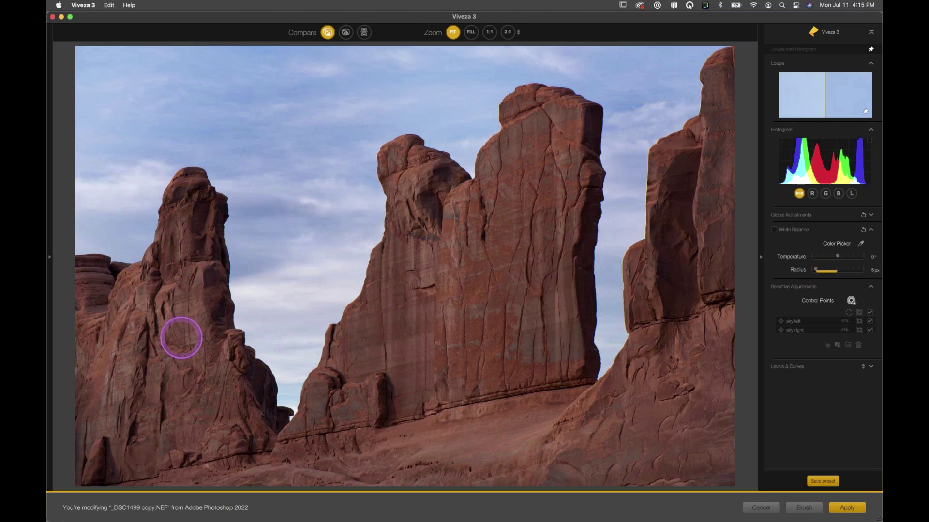
pyautogui.click(181, 339)
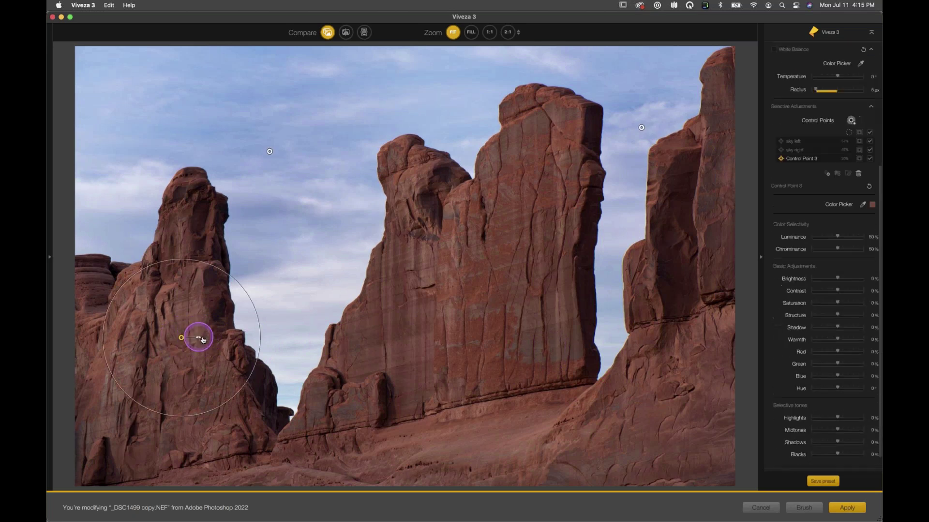
pyautogui.click(197, 337)
pyautogui.moveTo(198, 337); pyautogui.dragTo(563, 314)
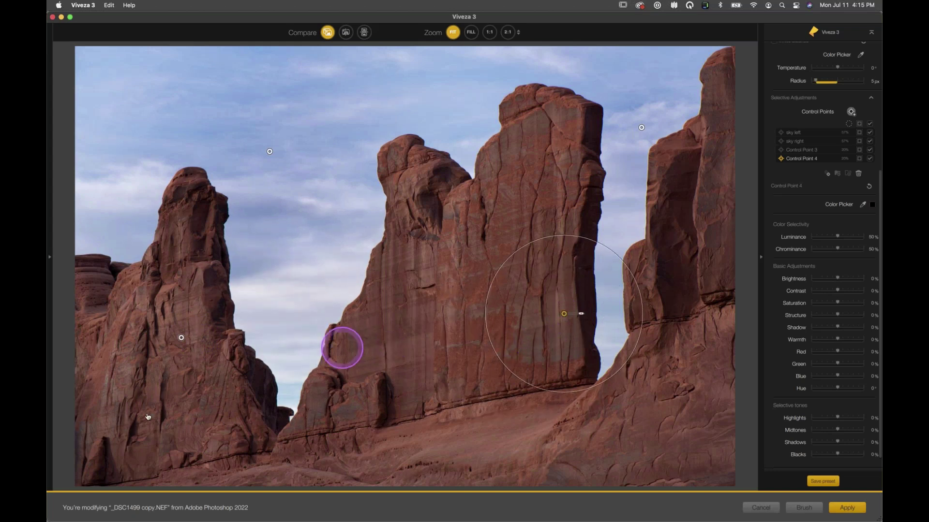
# Step: Move the left rock's control point to the reddish centre of the tall middle rock and nudge the other rock point slightly upward
pyautogui.moveTo(181, 337); pyautogui.dragTo(476, 363)
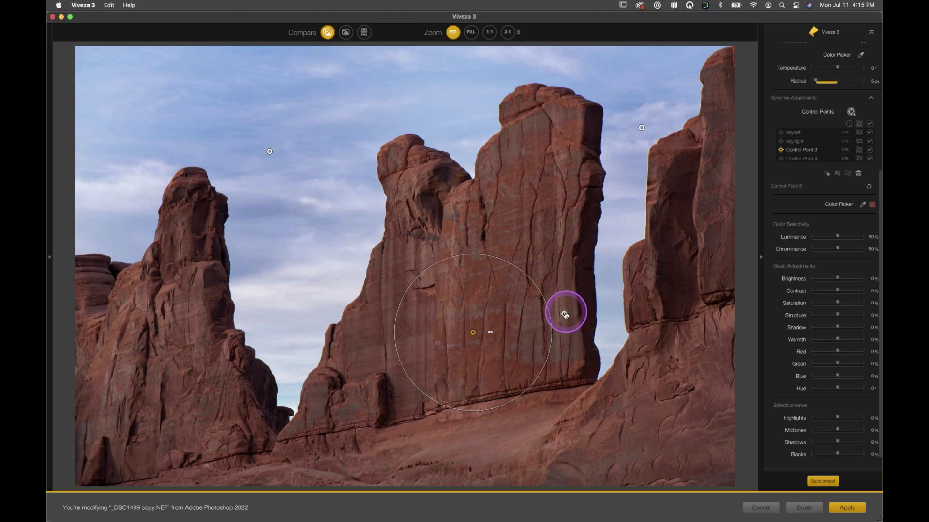
pyautogui.click(564, 313)
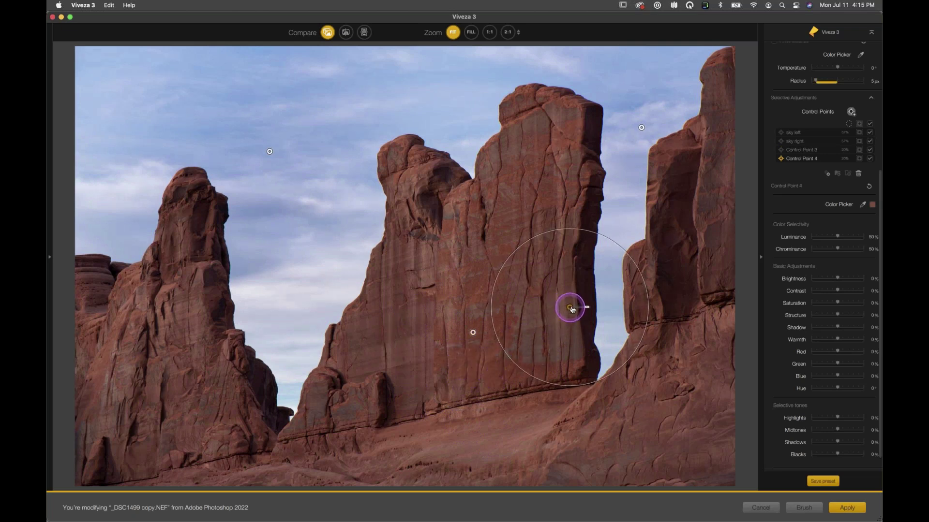
pyautogui.moveTo(570, 311); pyautogui.dragTo(572, 307)
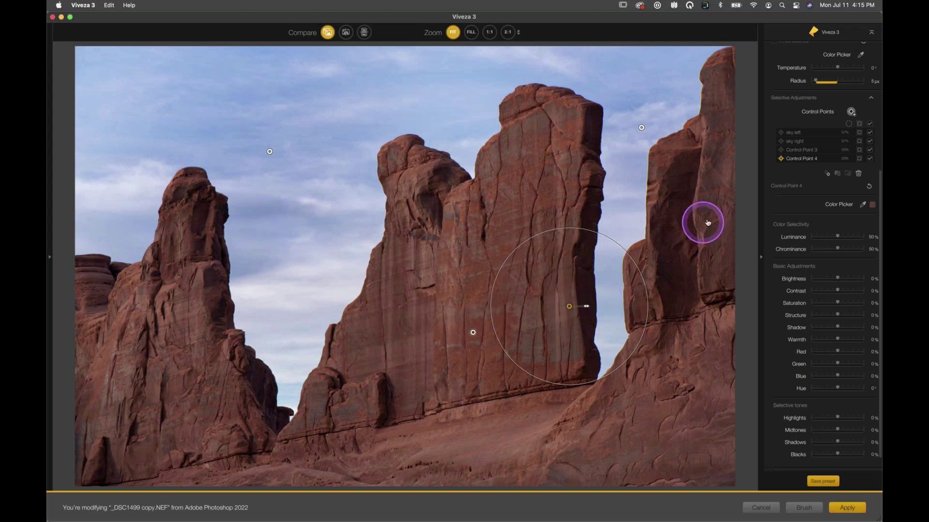
# Step: Rename the control point at the reddish centre of the middle rock "warm red rock"
pyautogui.doubleClick(797, 150)
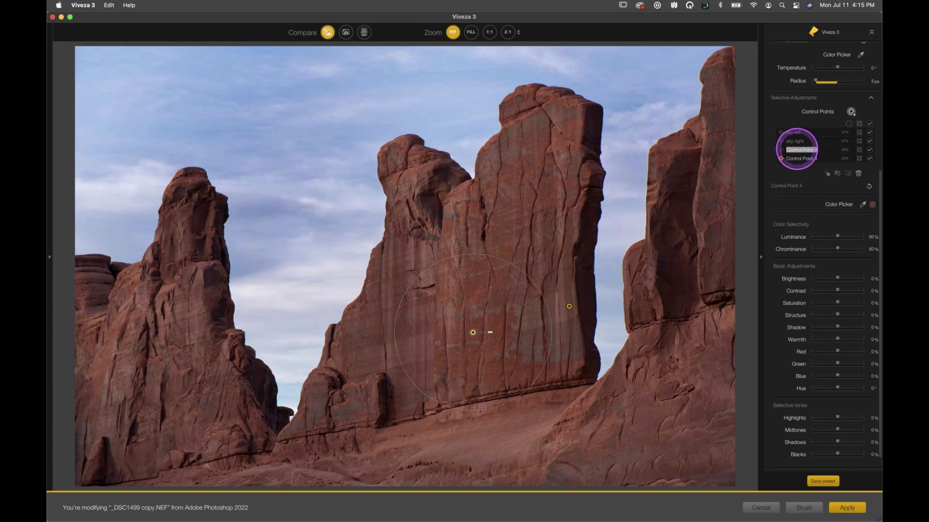
pyautogui.write('warm')
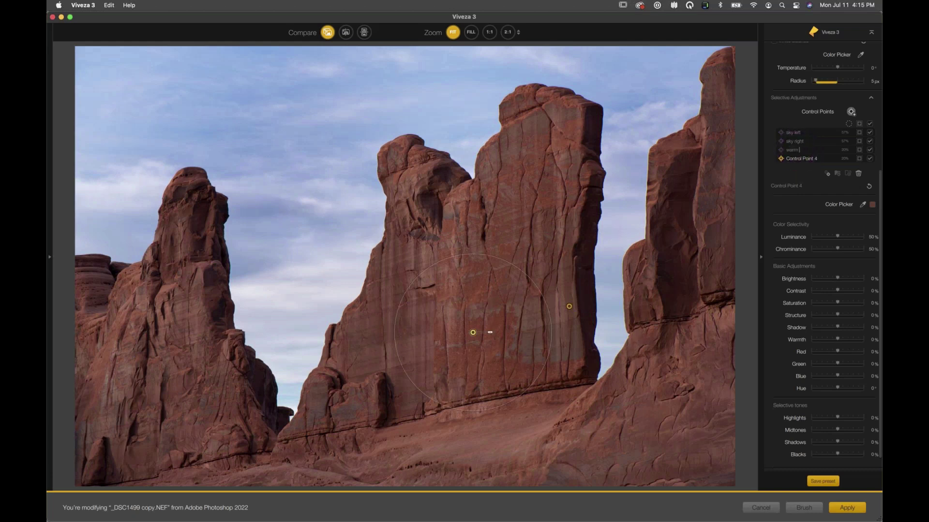
pyautogui.write(' red rock')
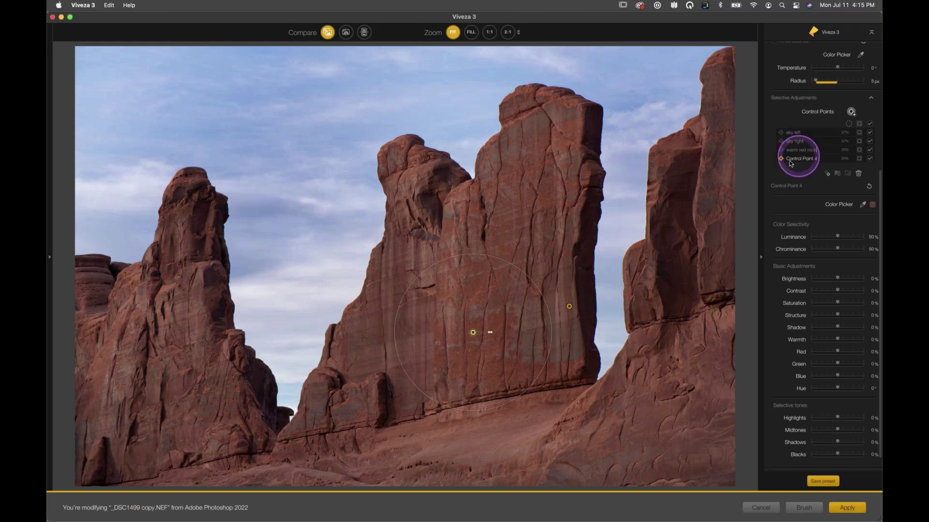
pyautogui.press('Return')
# Step: Rename the control point on the paler right side of the middle rock "cooler red rock"
pyautogui.scroll(5, 794, 160)
pyautogui.scroll(-8, 794, 161)
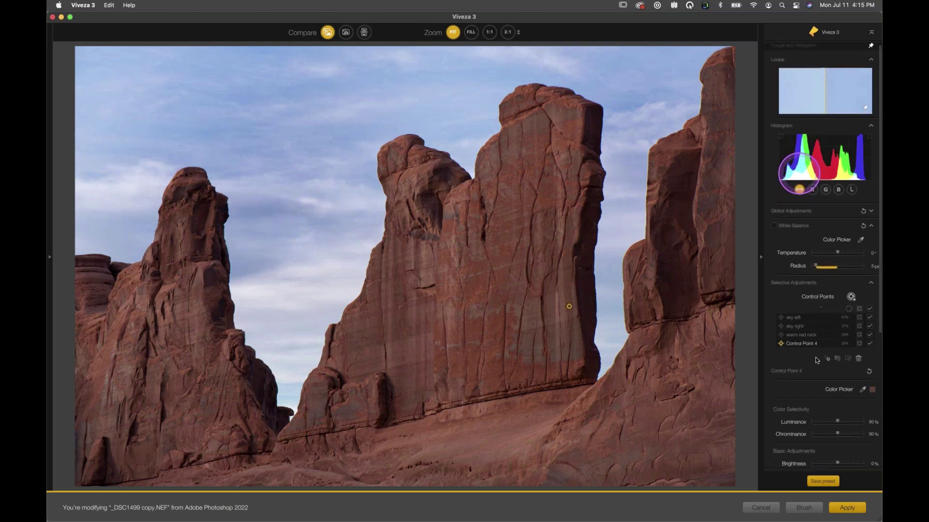
pyautogui.click(792, 160)
pyautogui.doubleClick(792, 159)
pyautogui.write('cooler')
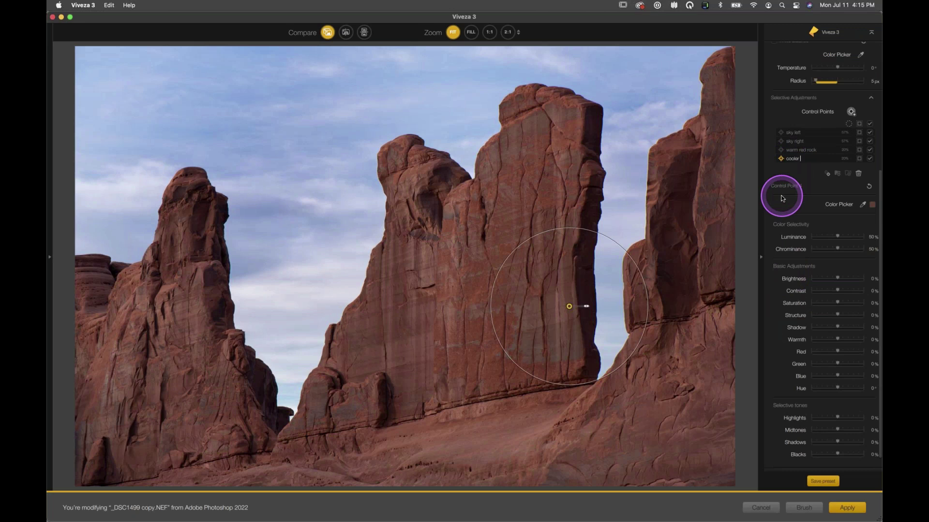
pyautogui.write(' con')
pyautogui.press('BackSpace')
pyautogui.press('BackSpace')
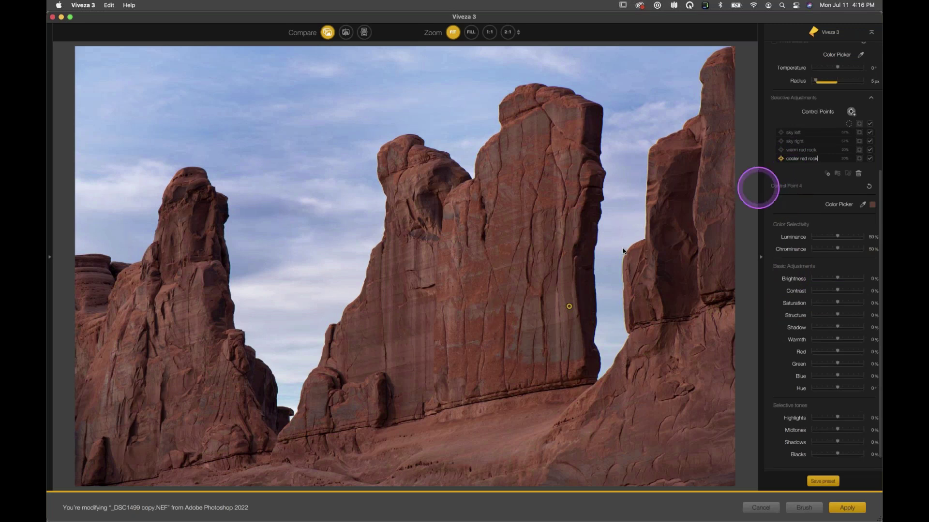
# Step: Set the cooler red rock point's Blue to 40% and Contrast to 34%, and enlarge its radius to 100%
pyautogui.click(569, 306)
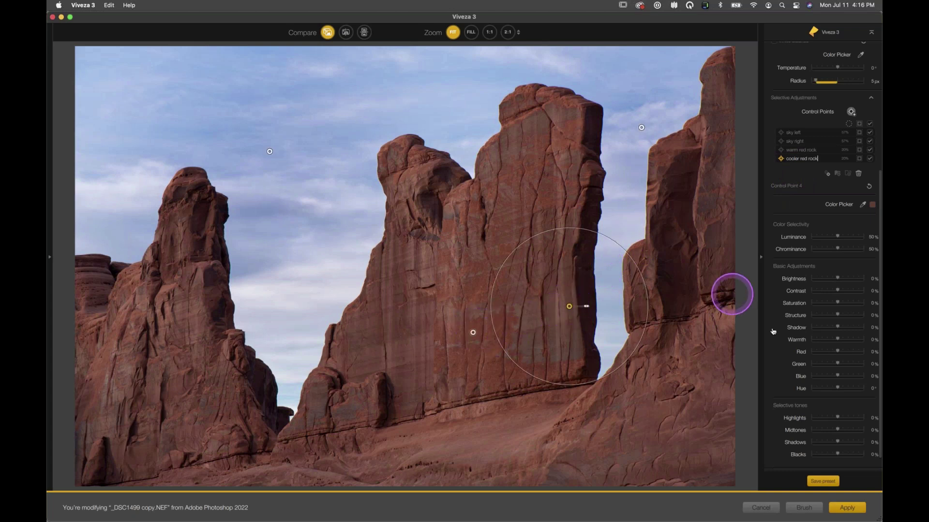
pyautogui.moveTo(837, 375); pyautogui.dragTo(842, 377)
pyautogui.moveTo(842, 377); pyautogui.dragTo(848, 377)
pyautogui.moveTo(838, 291); pyautogui.dragTo(847, 291)
pyautogui.click(570, 306)
pyautogui.moveTo(570, 306); pyautogui.dragTo(631, 305)
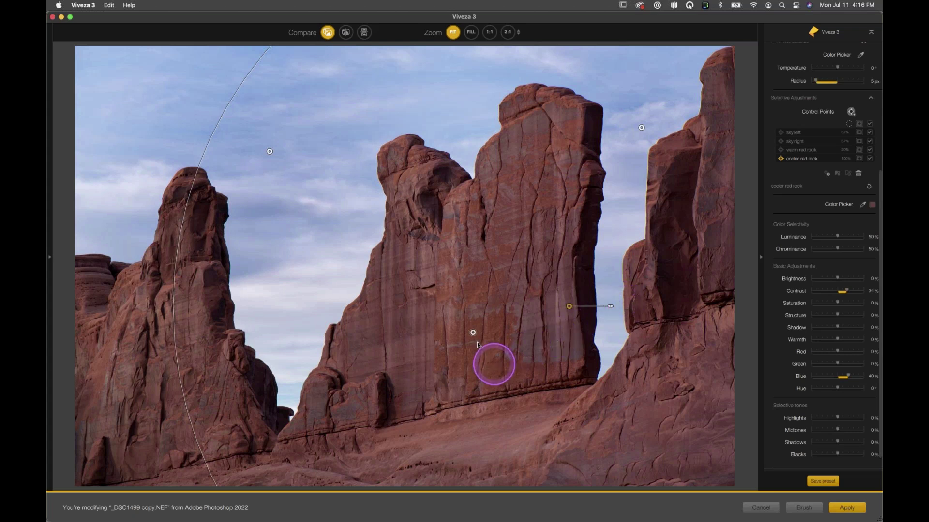
# Step: Enlarge the warm red rock point's radius to 100% and set its Warmth to 35%
pyautogui.click(472, 332)
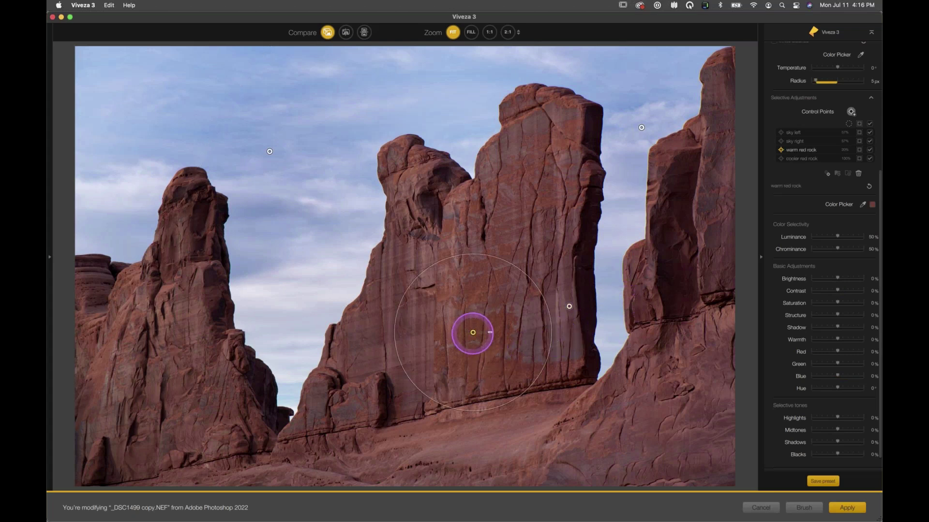
pyautogui.moveTo(490, 334); pyautogui.dragTo(515, 333)
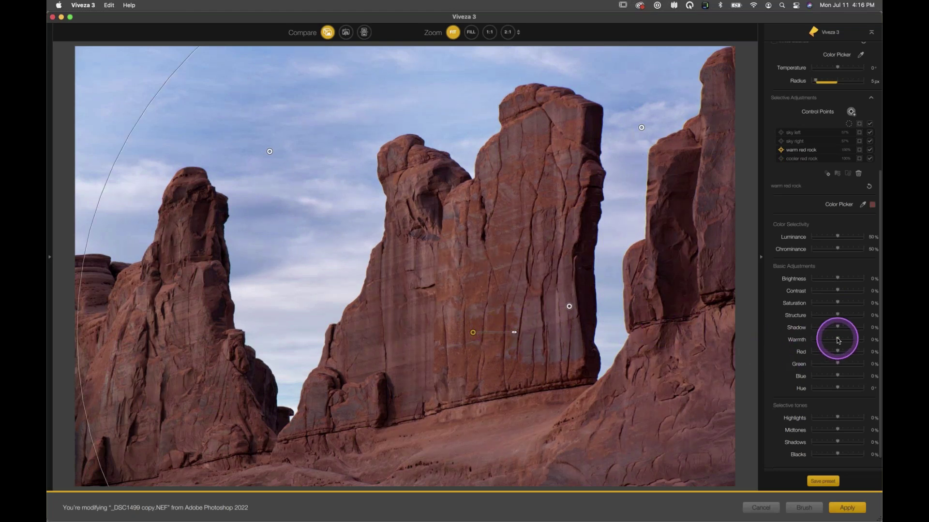
pyautogui.moveTo(838, 341); pyautogui.dragTo(847, 341)
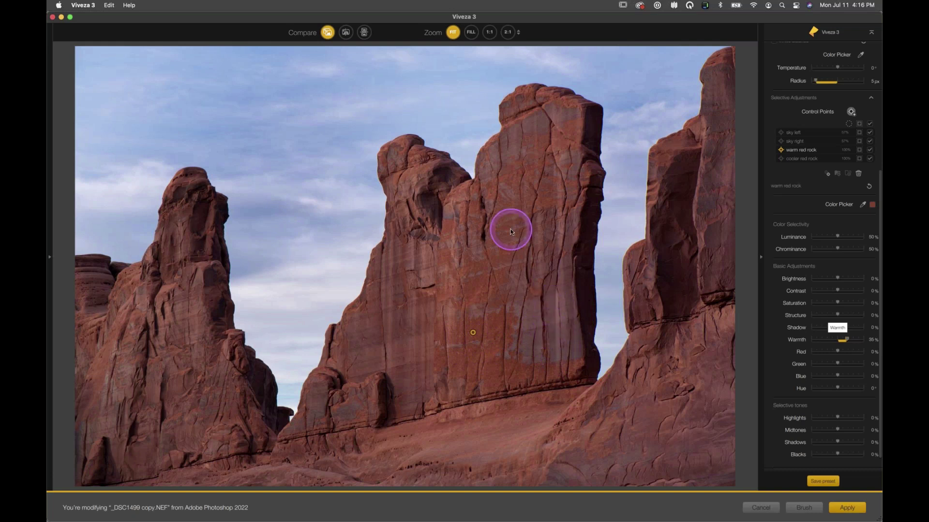
# Step: Compare the edited photo with its original, restore the edited view and apply the adjustments to return to Photoshop
pyautogui.click(326, 33)
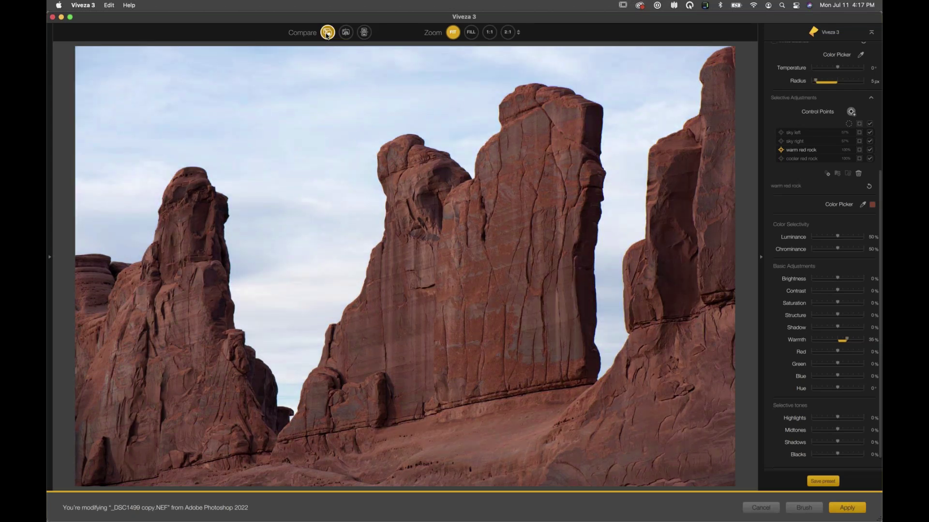
pyautogui.click(327, 32)
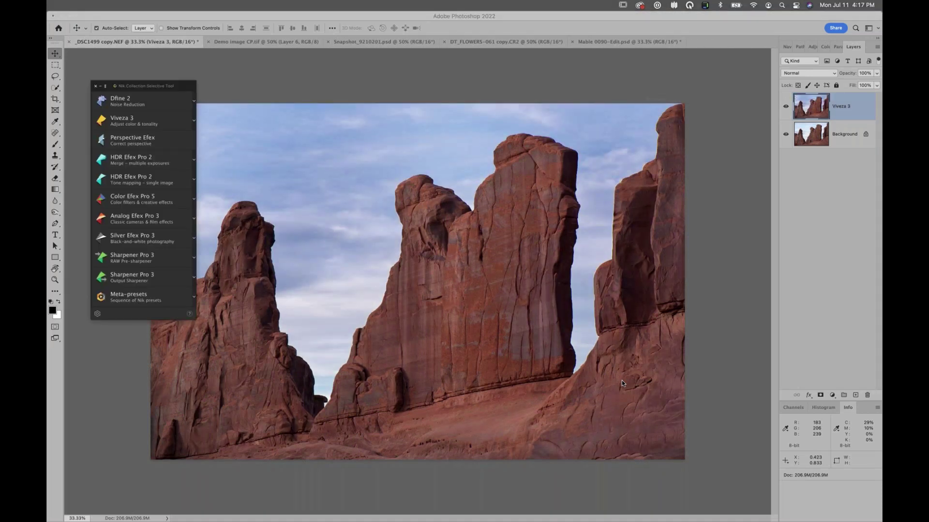
# Step: Hide and show the Viveza 3 layer to compare the photo before and after the edit
pyautogui.click(785, 106)
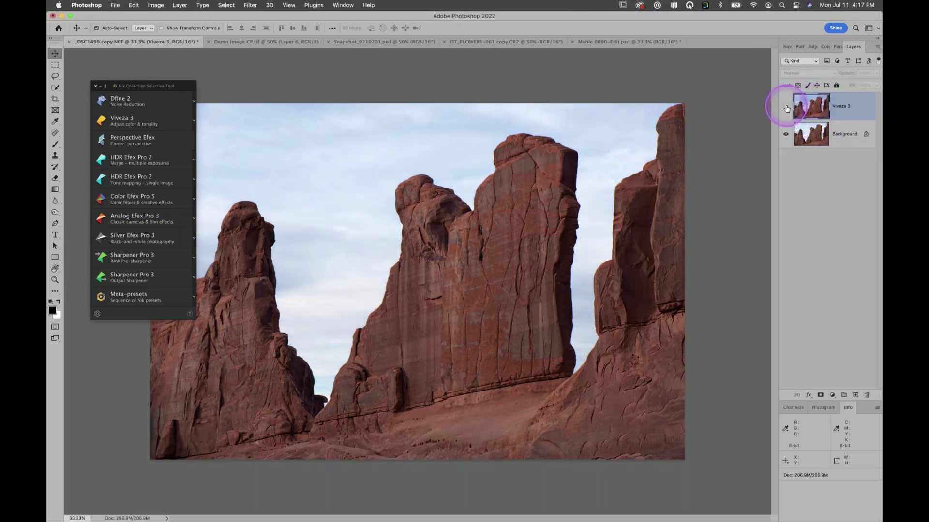
pyautogui.click(786, 106)
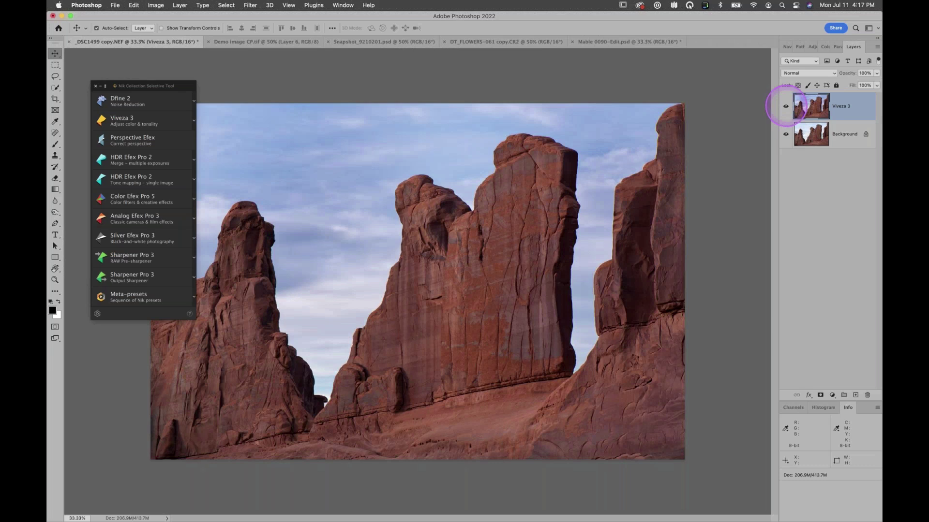
# Step: Switch to the Demo image CP.tif document, open it in Viveza 3 and hide the presets
pyautogui.click(242, 42)
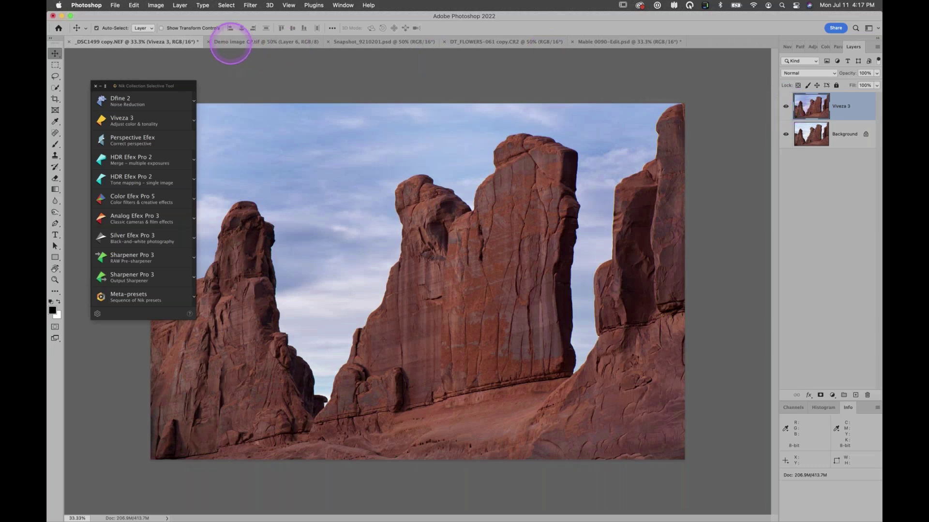
pyautogui.press('super+shift+e')
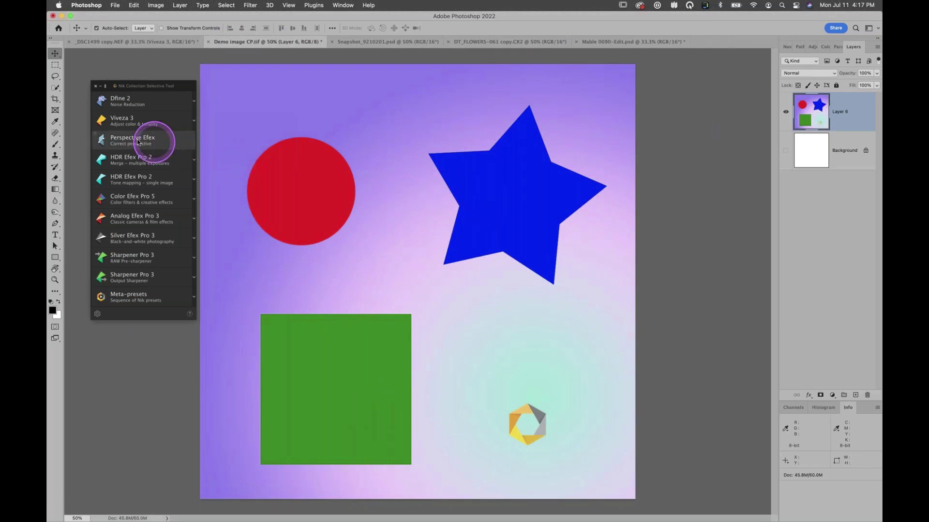
pyautogui.click(128, 122)
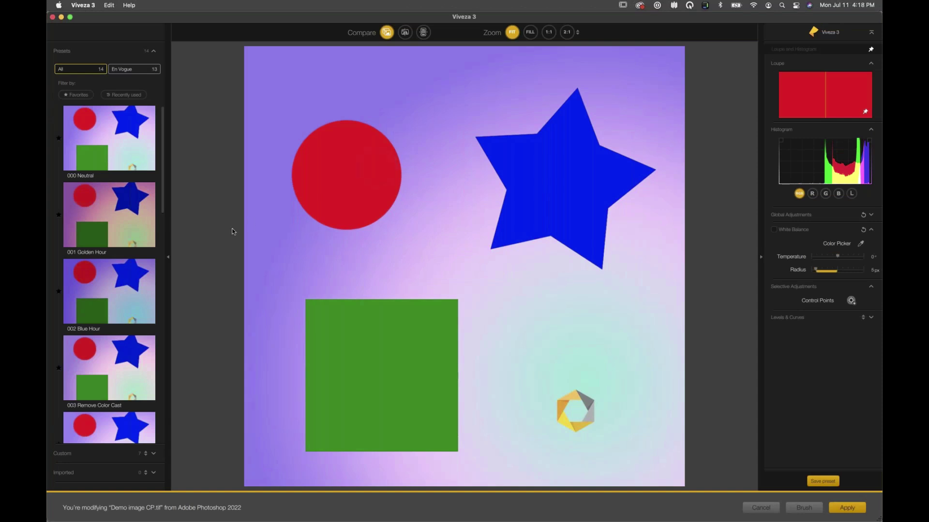
pyautogui.click(168, 260)
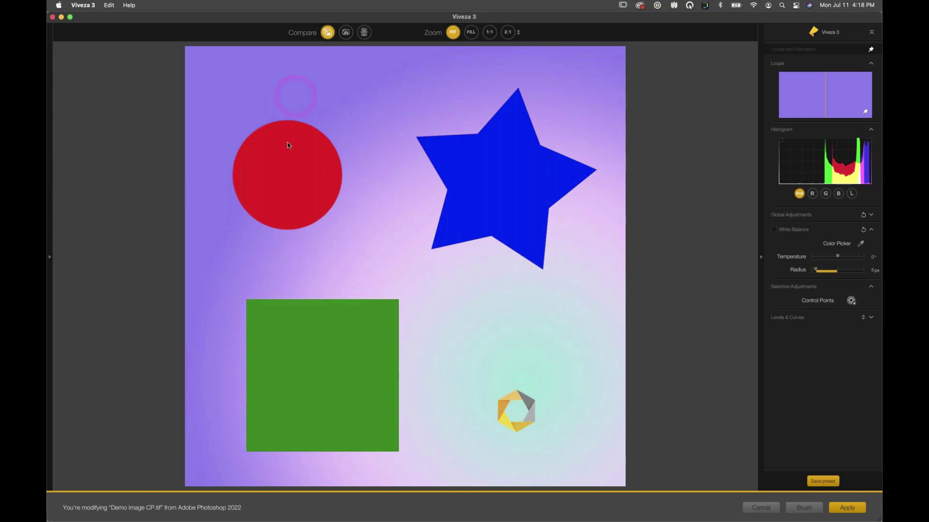
# Step: Add a control point near the centre of the blue star
pyautogui.click(276, 198)
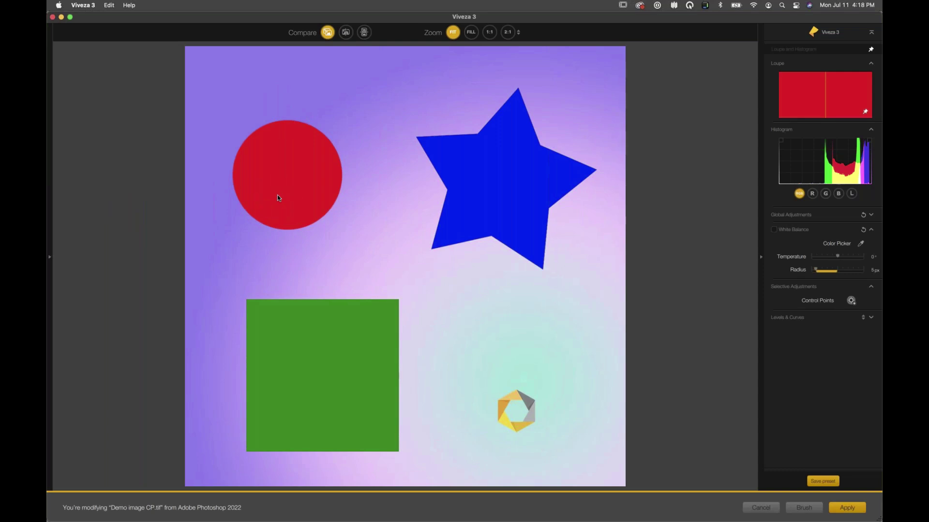
pyautogui.click(853, 303)
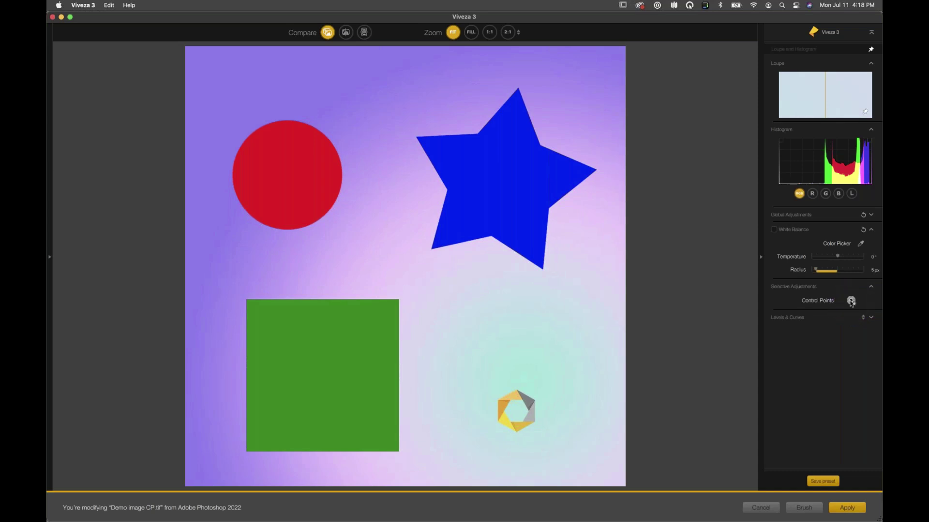
pyautogui.click(851, 302)
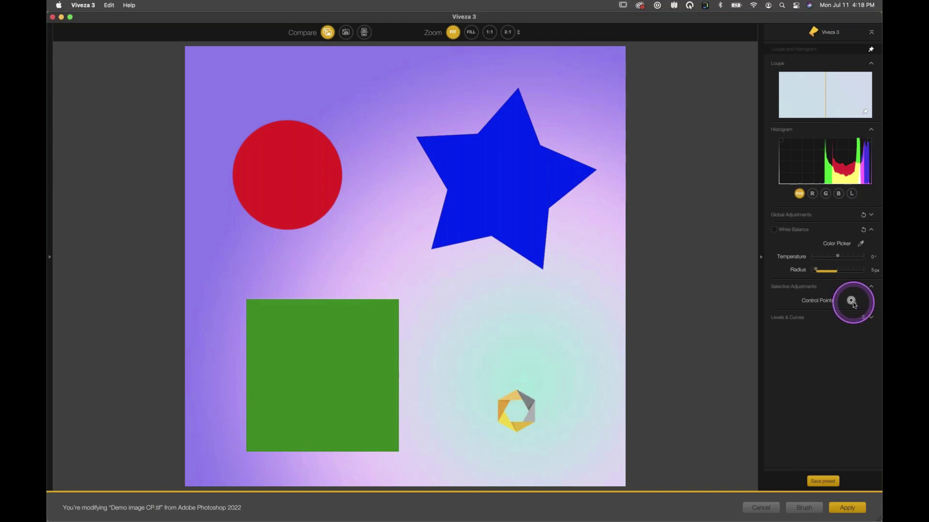
pyautogui.click(852, 301)
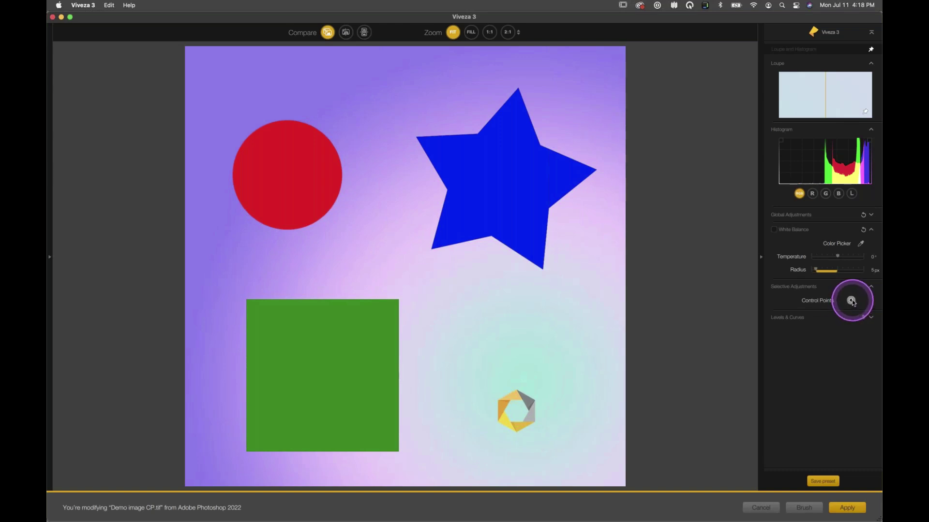
pyautogui.click(500, 178)
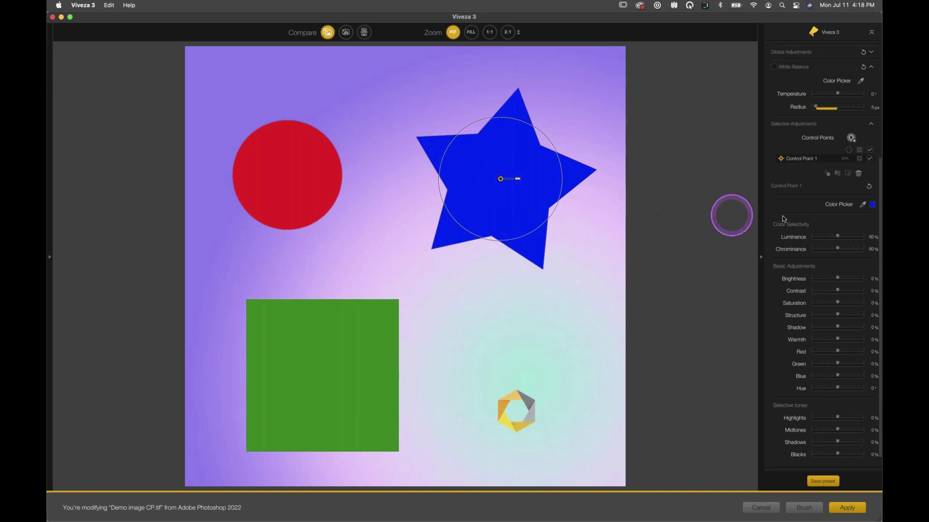
# Step: Show the selection mask of the star's control point and shift the point slightly downward within the star
pyautogui.moveTo(860, 162)
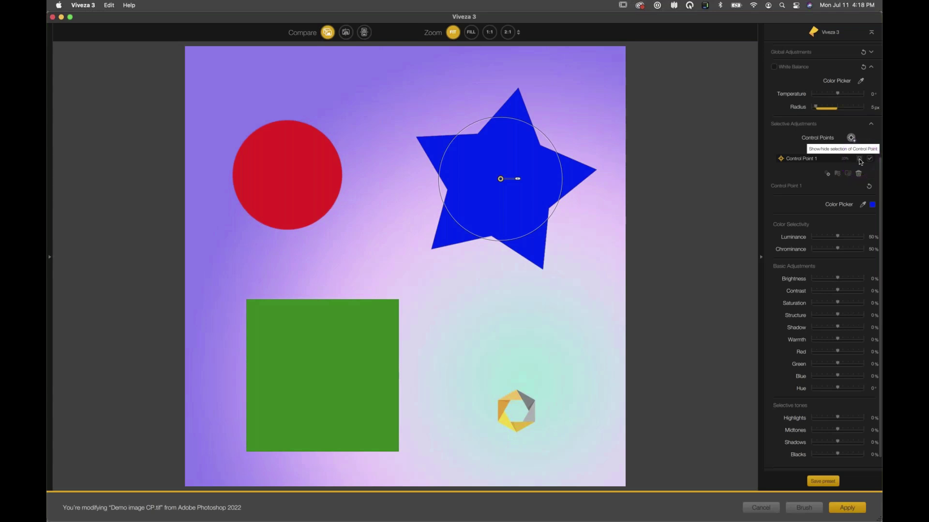
pyautogui.click(860, 160)
pyautogui.click(860, 159)
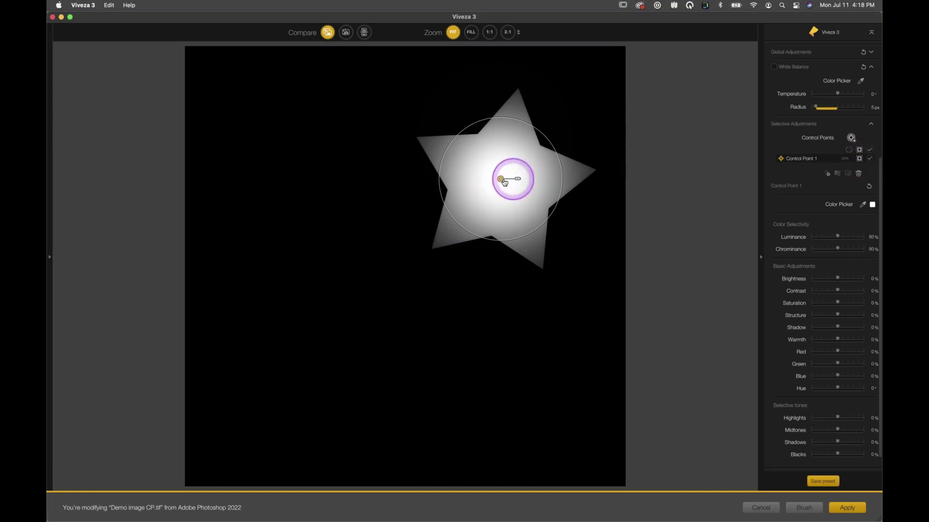
pyautogui.moveTo(500, 179)
pyautogui.mouseDown()
pyautogui.moveTo(467, 173)
pyautogui.moveTo(455, 158)
pyautogui.moveTo(495, 151)
pyautogui.moveTo(499, 221)
pyautogui.moveTo(450, 208)
pyautogui.moveTo(438, 150)
pyautogui.moveTo(470, 152)
pyautogui.moveTo(499, 133)
pyautogui.moveTo(442, 108)
pyautogui.moveTo(369, 132)
pyautogui.moveTo(370, 192)
pyautogui.moveTo(320, 242)
pyautogui.moveTo(244, 239)
pyautogui.moveTo(234, 173)
pyautogui.moveTo(402, 174)
pyautogui.moveTo(499, 190)
pyautogui.mouseUp()
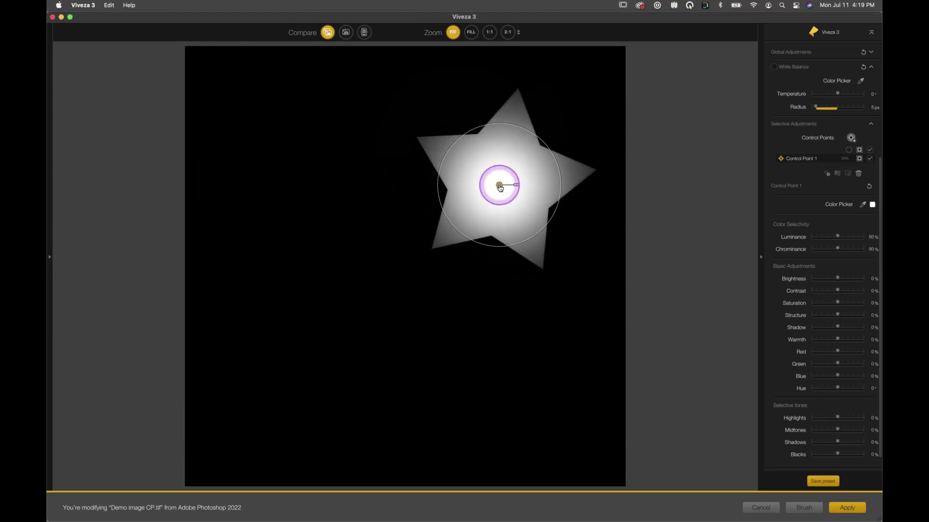
# Step: Reselect the star's control point, enlarge its radius to surround the whole star, and hide its selection mask
pyautogui.click(583, 178)
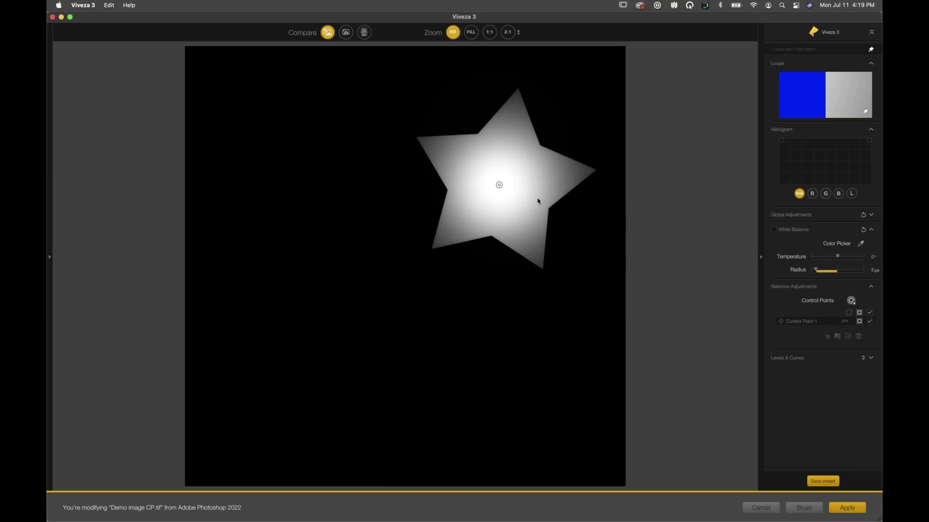
pyautogui.moveTo(501, 188)
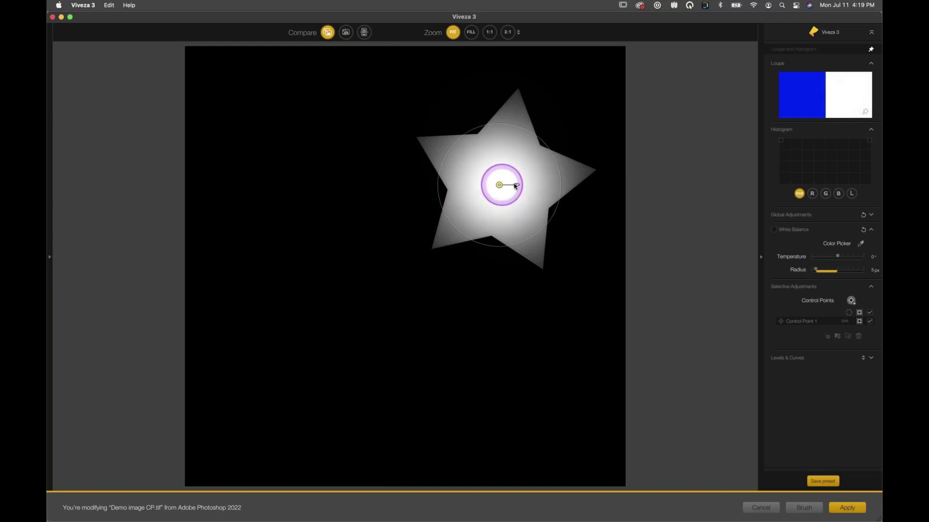
pyautogui.click(499, 186)
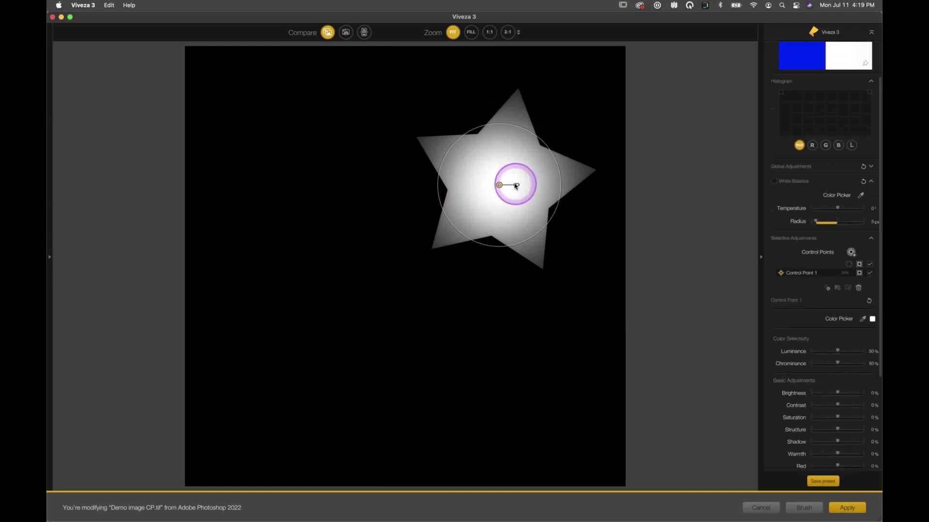
pyautogui.moveTo(515, 186)
pyautogui.mouseDown()
pyautogui.moveTo(530, 184)
pyautogui.moveTo(522, 184)
pyautogui.mouseUp()
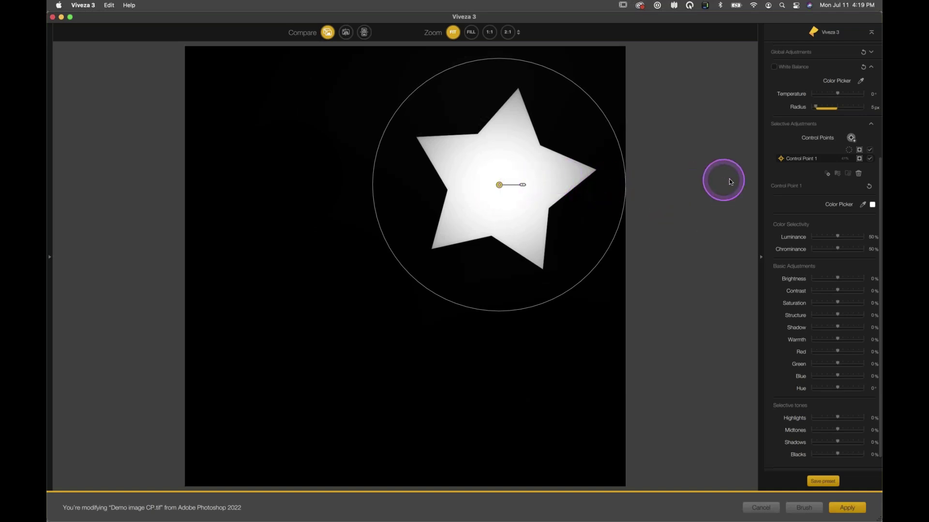
pyautogui.click(860, 160)
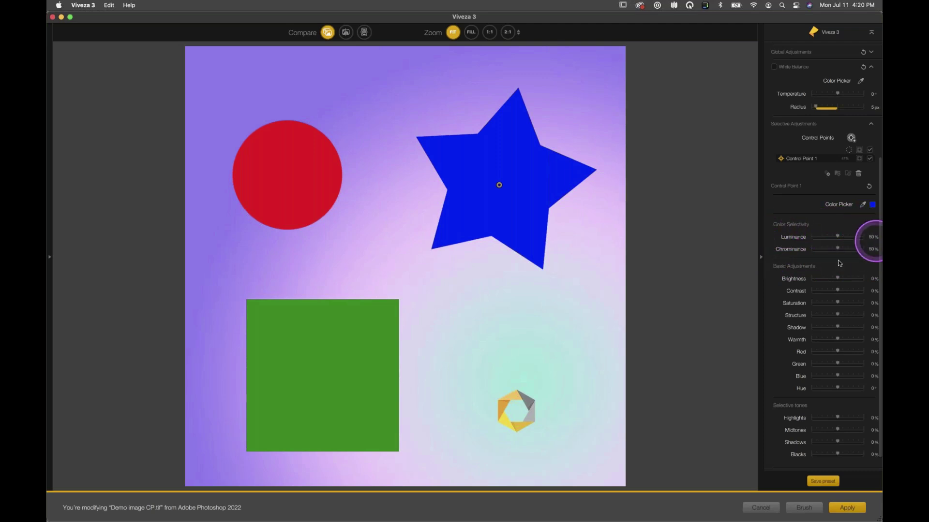
# Step: Add a second control point on the pale green glow above the hexagonal logo and enlarge its radius to cover the glow
pyautogui.moveTo(497, 190)
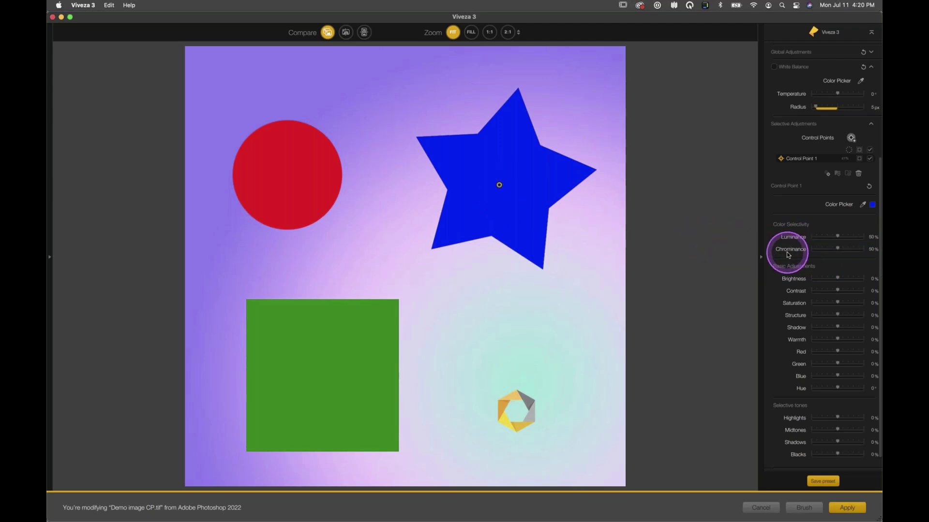
pyautogui.moveTo(618, 251)
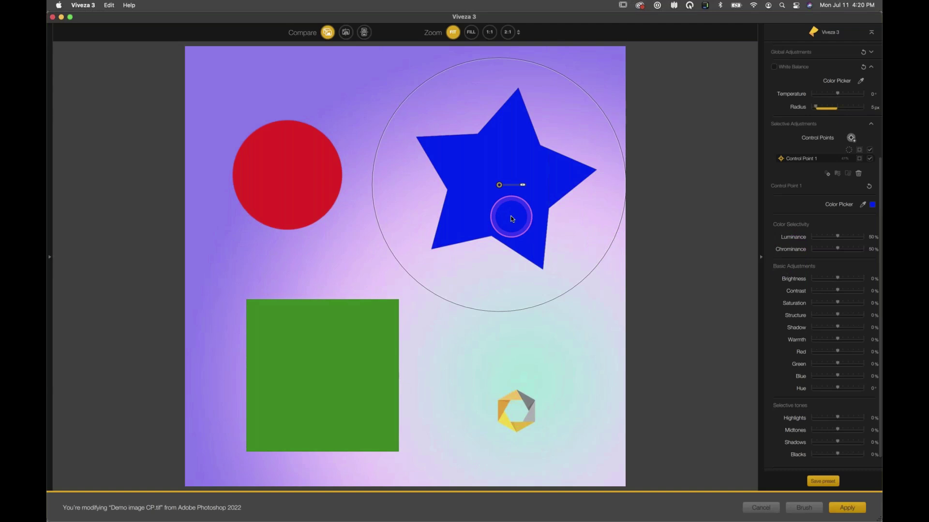
pyautogui.click(851, 138)
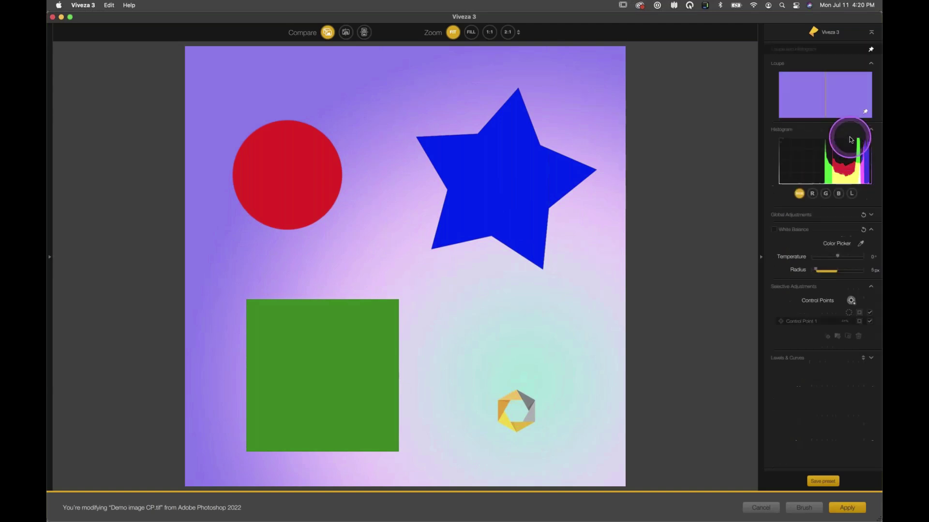
pyautogui.click(547, 384)
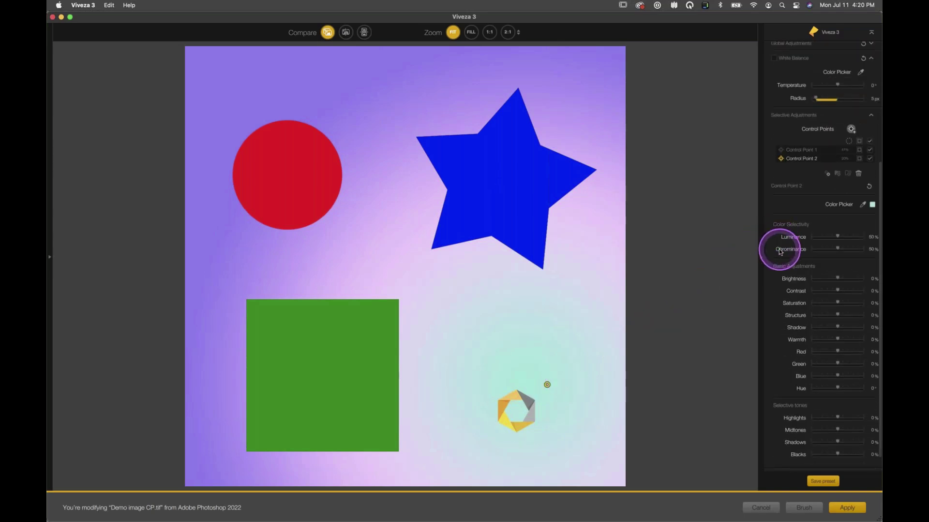
pyautogui.moveTo(532, 382)
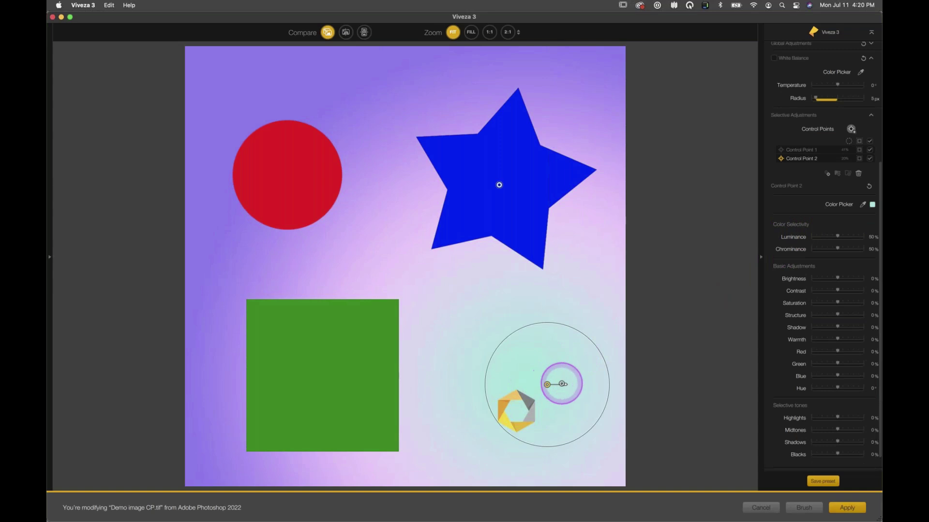
pyautogui.moveTo(562, 384); pyautogui.dragTo(535, 381)
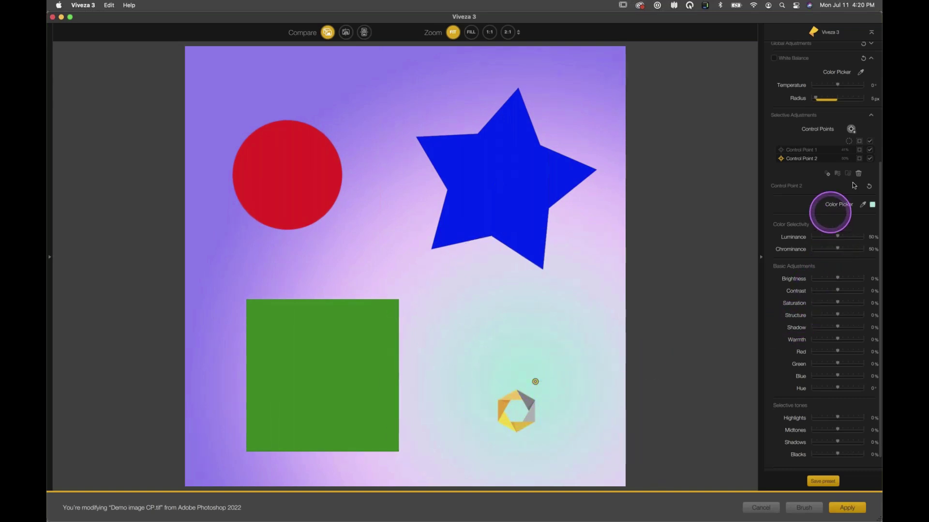
# Step: Show the selection mask of the green glow's control point, nudge the point upward and fine-tune its radius to reach into the star
pyautogui.moveTo(859, 161)
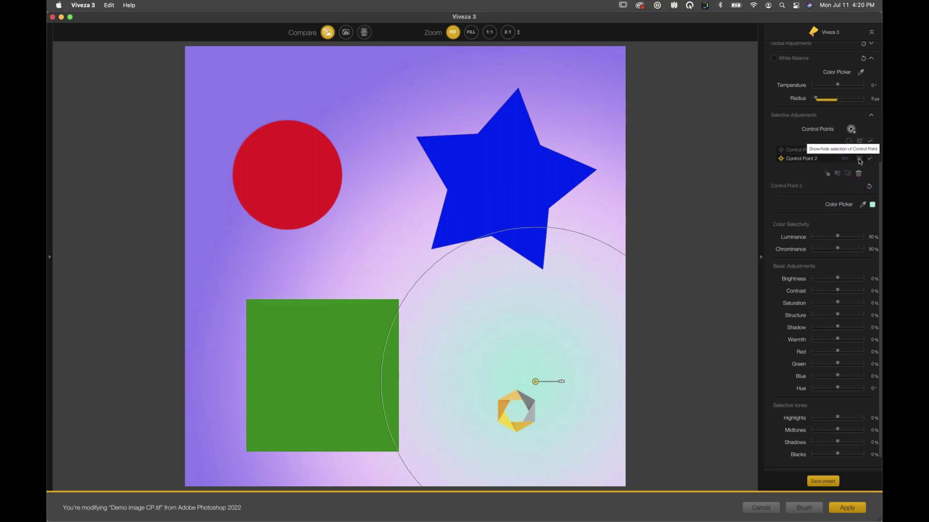
pyautogui.click(859, 160)
pyautogui.moveTo(588, 359); pyautogui.dragTo(533, 379)
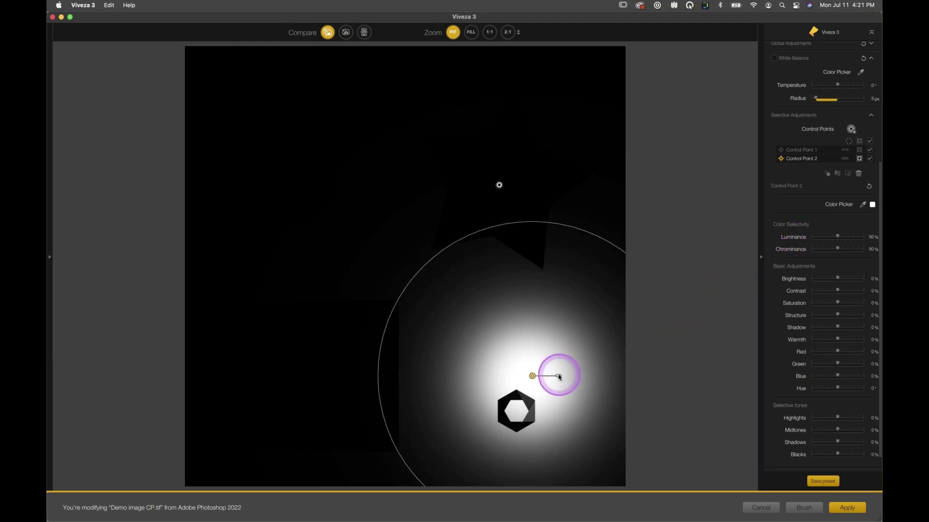
pyautogui.moveTo(559, 378); pyautogui.dragTo(554, 378)
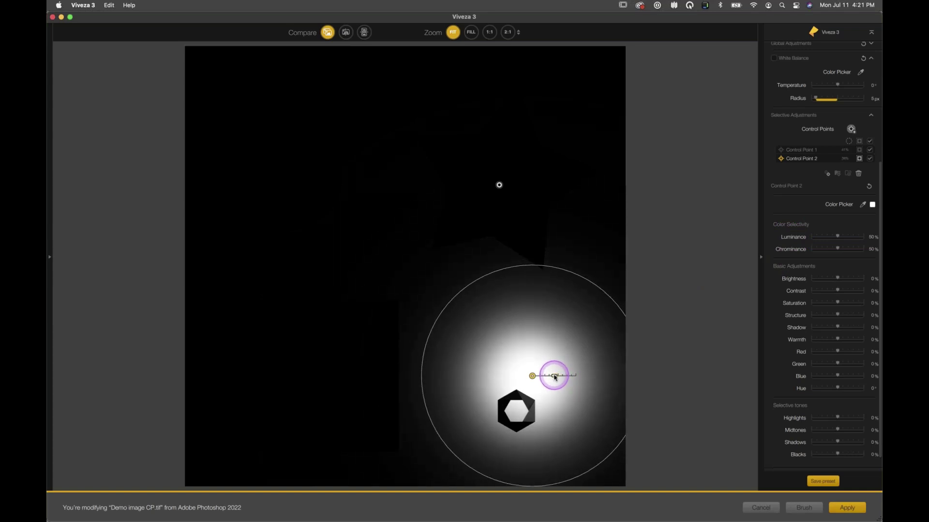
pyautogui.moveTo(555, 378); pyautogui.dragTo(561, 377)
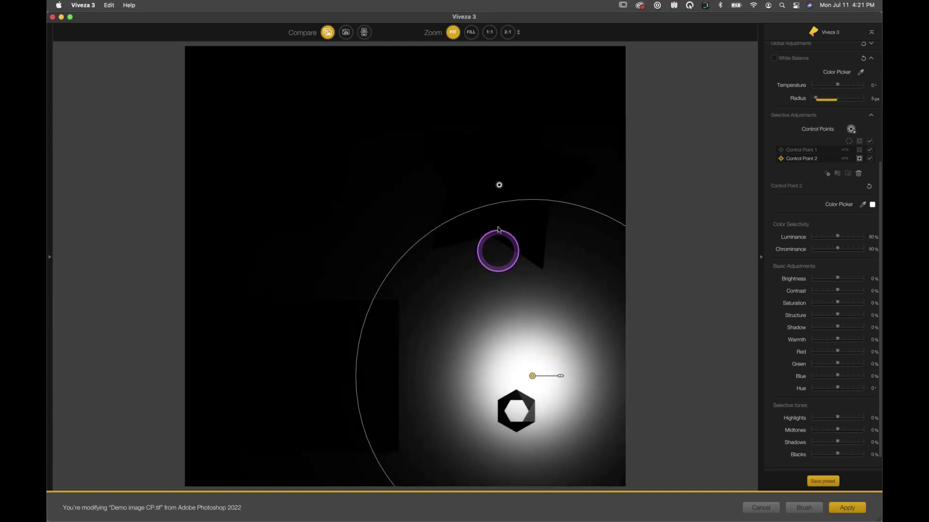
# Step: Move the star's control point down toward the green glow and return it to the middle of the star
pyautogui.moveTo(499, 185)
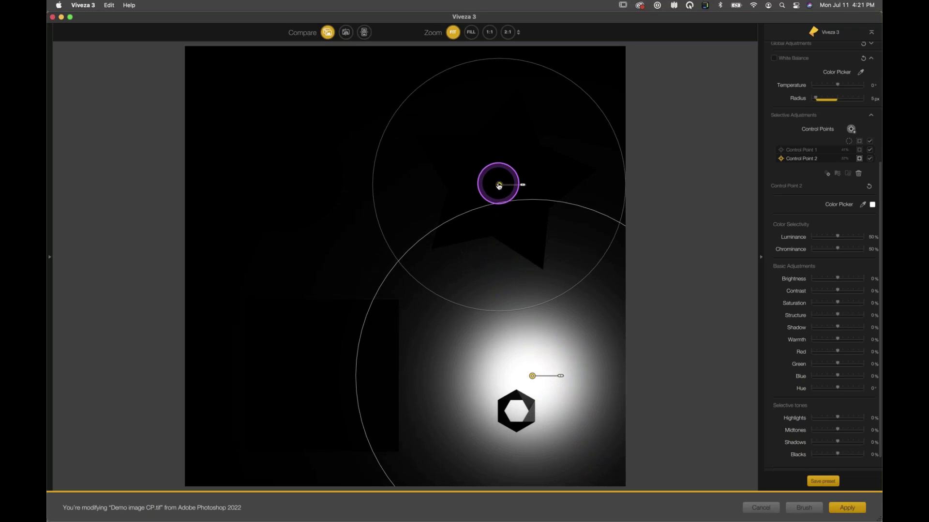
pyautogui.moveTo(499, 186); pyautogui.dragTo(517, 265)
pyautogui.moveTo(519, 303); pyautogui.dragTo(504, 183)
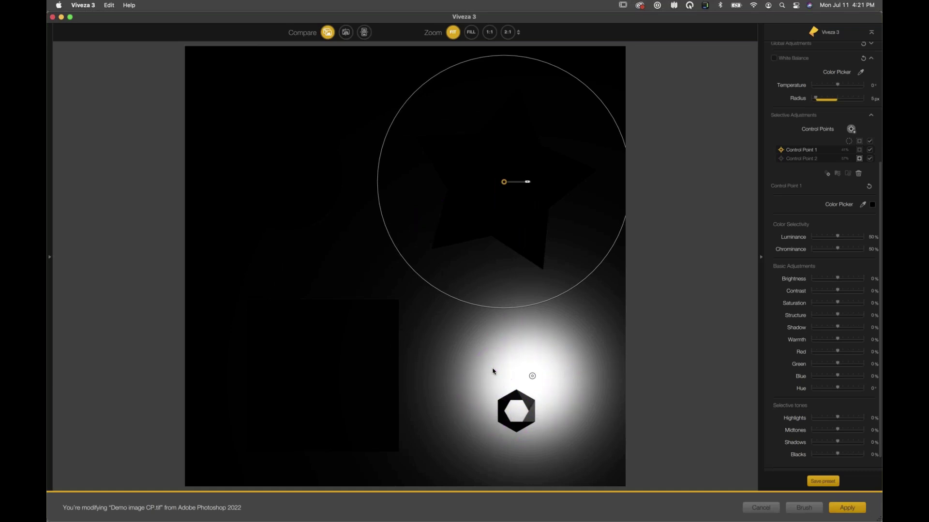
# Step: Select the green glow's control point and lower its Luminance selectivity to 0%
pyautogui.click(532, 379)
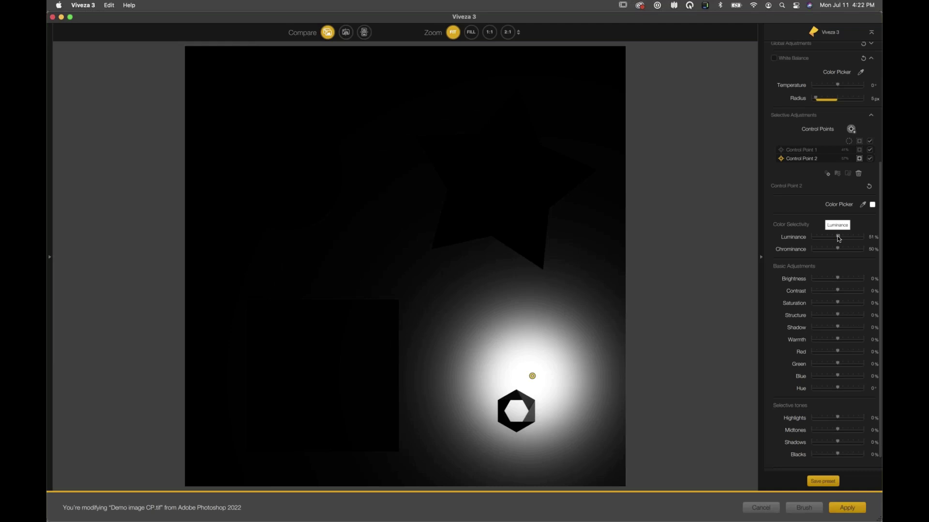
pyautogui.moveTo(838, 239); pyautogui.dragTo(797, 240)
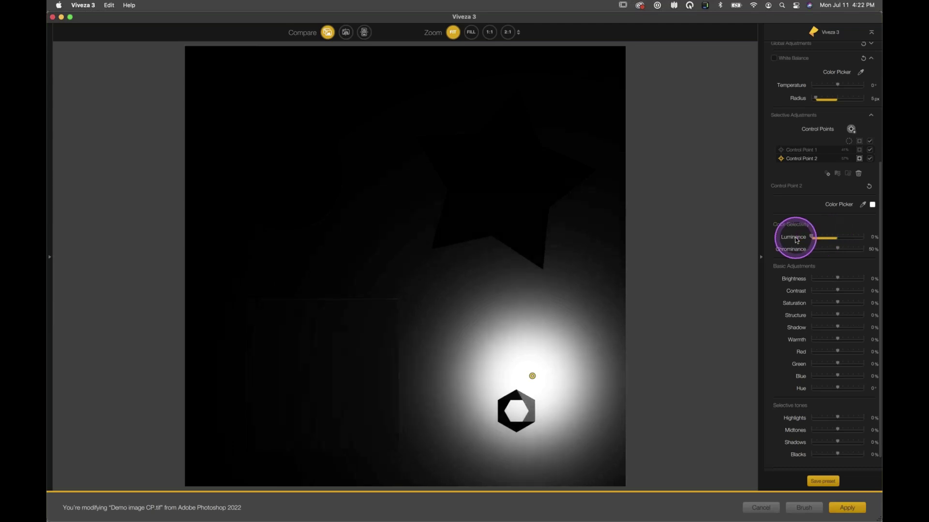
pyautogui.moveTo(796, 240); pyautogui.dragTo(811, 237)
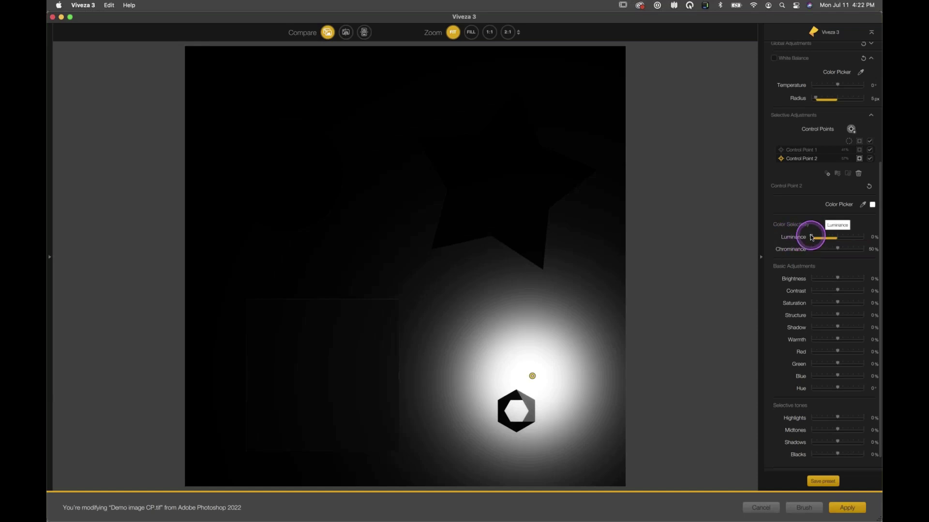
pyautogui.moveTo(811, 237)
pyautogui.mouseDown()
pyautogui.moveTo(838, 238)
pyautogui.moveTo(803, 236)
pyautogui.moveTo(811, 238)
pyautogui.mouseUp()
# Step: Raise the glow point's Luminance selectivity to 100% and return it to 50%
pyautogui.moveTo(811, 238); pyautogui.dragTo(880, 237)
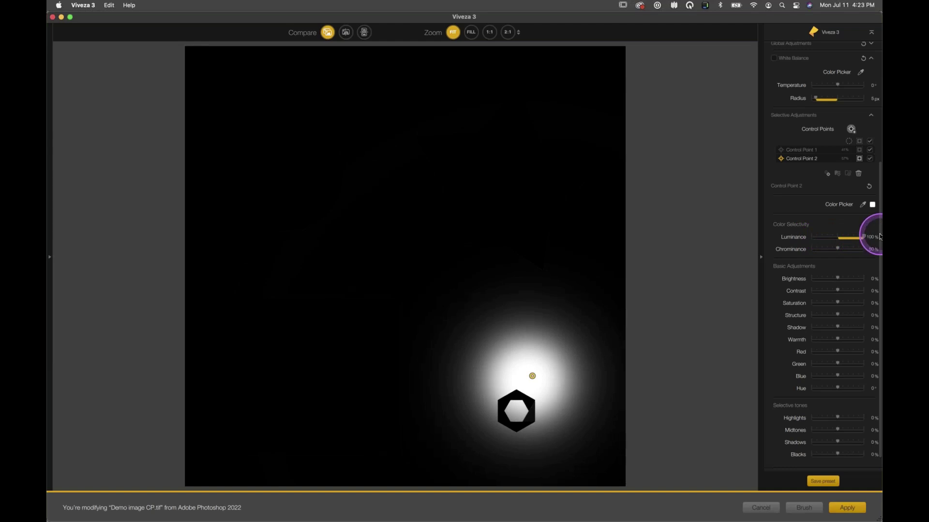
pyautogui.click(780, 238)
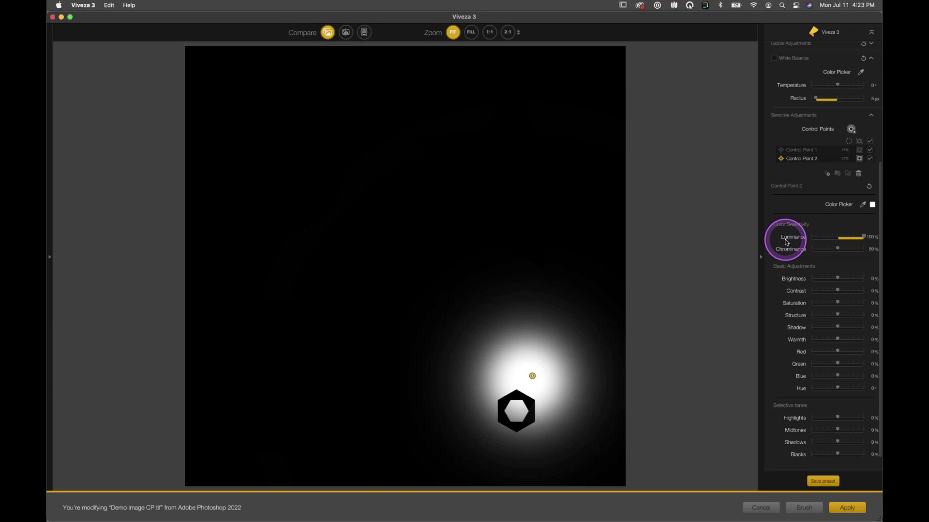
pyautogui.click(861, 238)
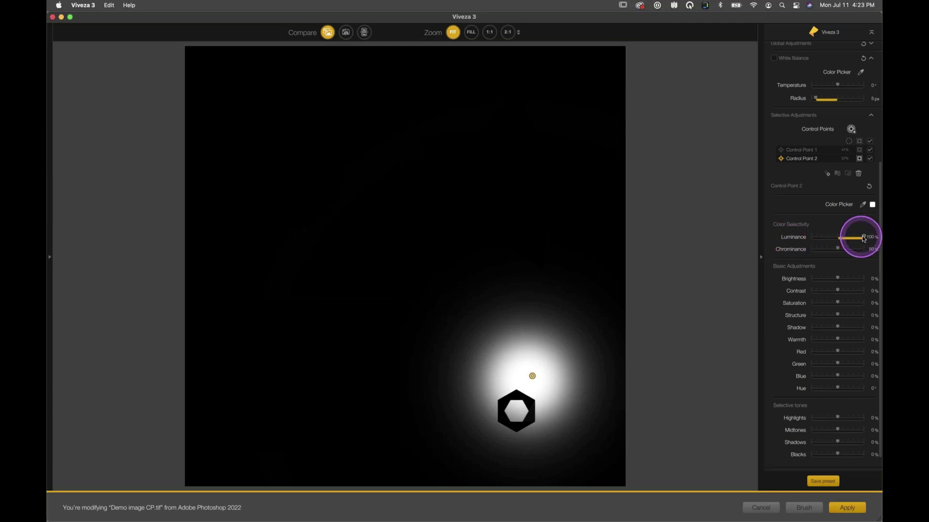
pyautogui.moveTo(857, 239); pyautogui.dragTo(838, 239)
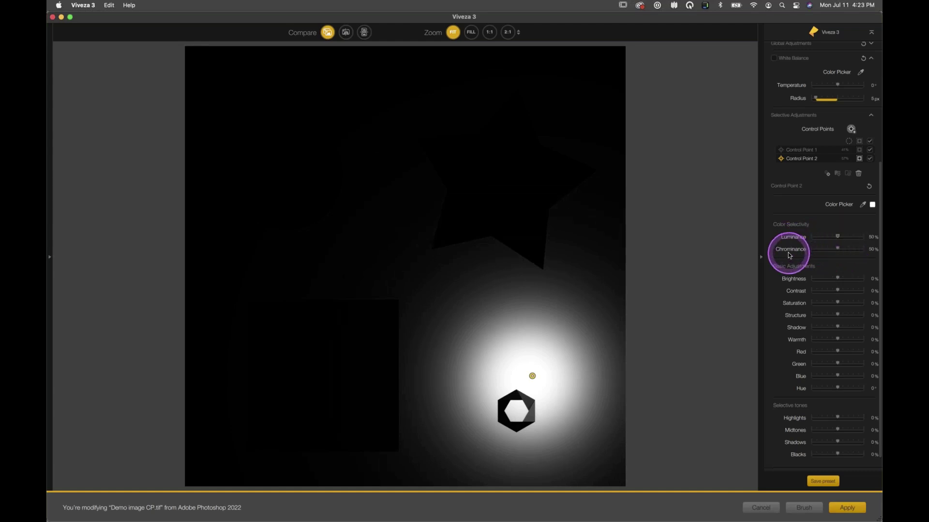
# Step: Lower the glow point's Chrominance selectivity to 0% and return it to 50%
pyautogui.moveTo(840, 251); pyautogui.dragTo(839, 251)
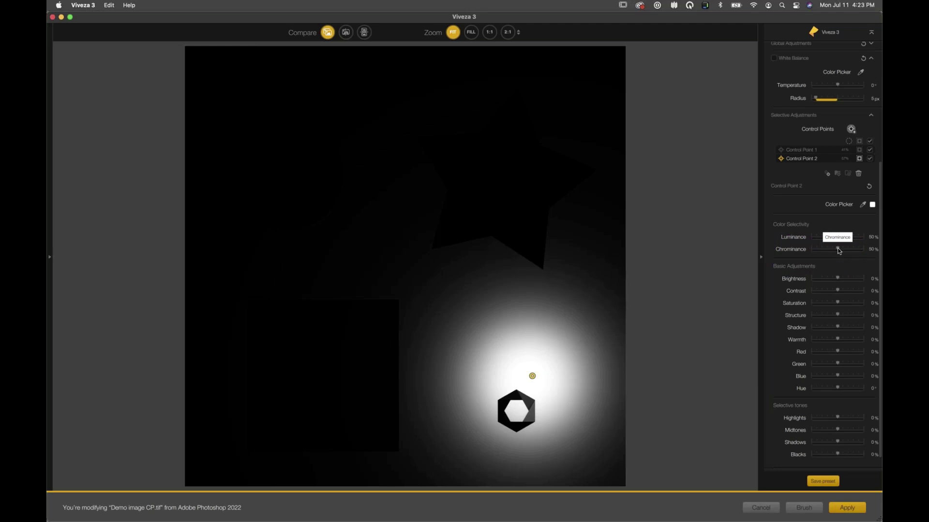
pyautogui.moveTo(839, 252); pyautogui.dragTo(778, 252)
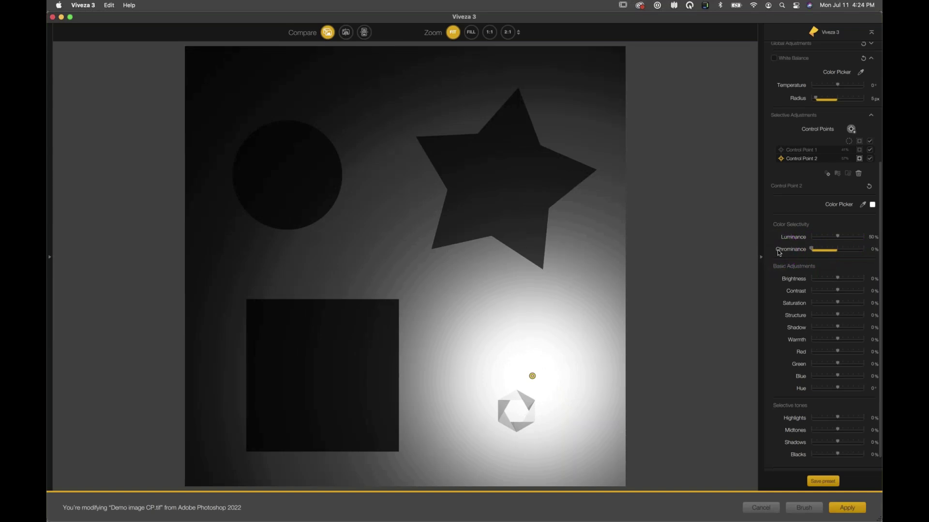
pyautogui.moveTo(779, 253); pyautogui.dragTo(831, 254)
pyautogui.moveTo(555, 407)
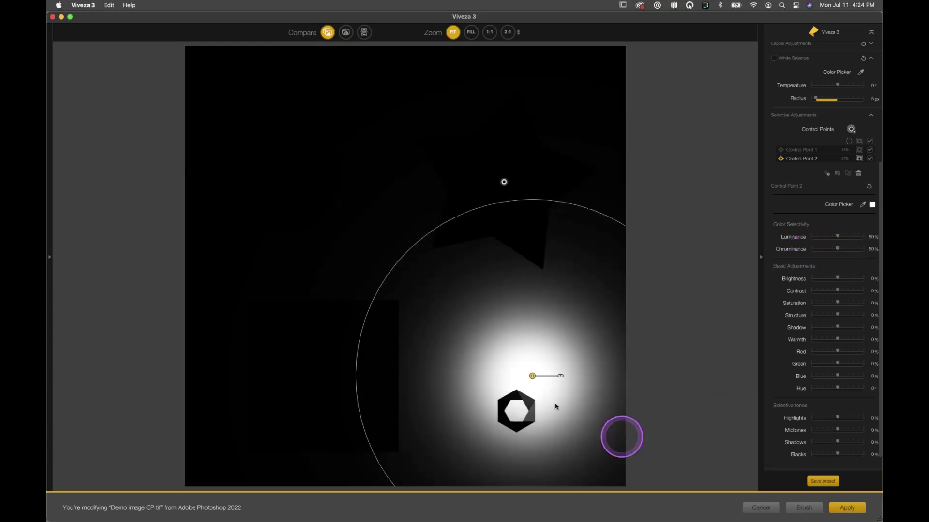
# Step: Turn off the green glow control point's selection mask and set its Red to 64%
pyautogui.click(532, 377)
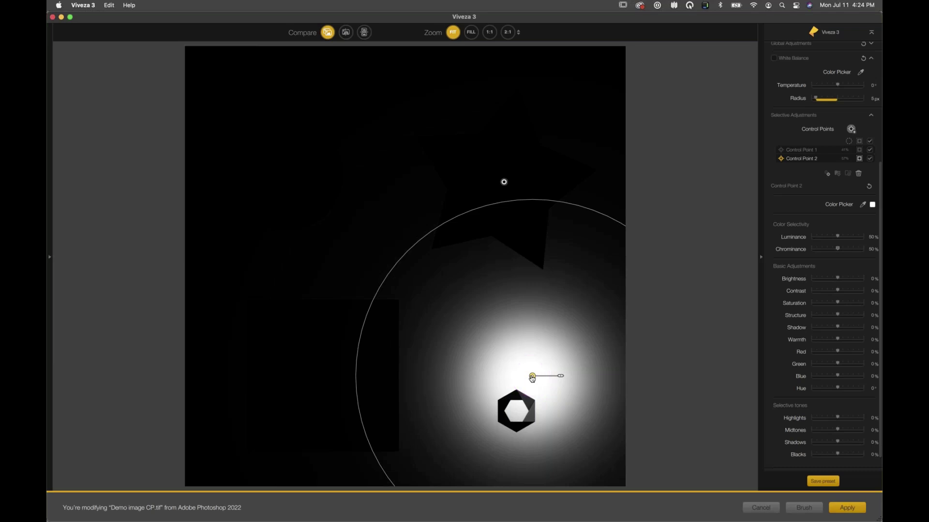
pyautogui.click(860, 160)
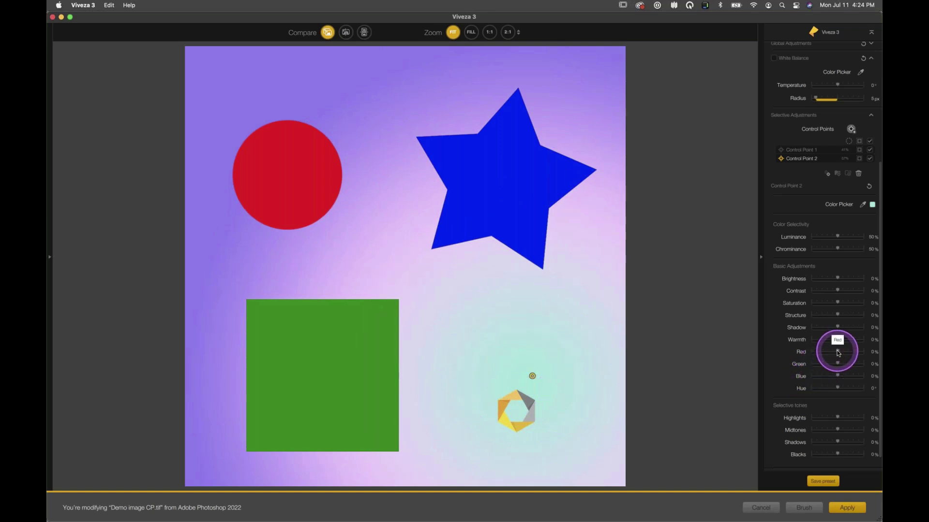
pyautogui.moveTo(838, 353)
pyautogui.mouseDown()
pyautogui.moveTo(868, 354)
pyautogui.moveTo(851, 355)
pyautogui.mouseUp()
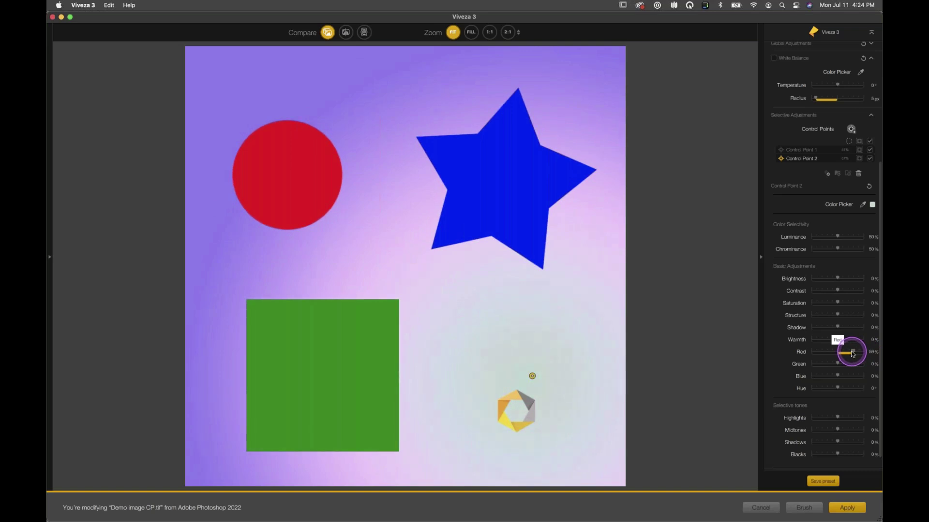
pyautogui.moveTo(852, 354); pyautogui.dragTo(854, 353)
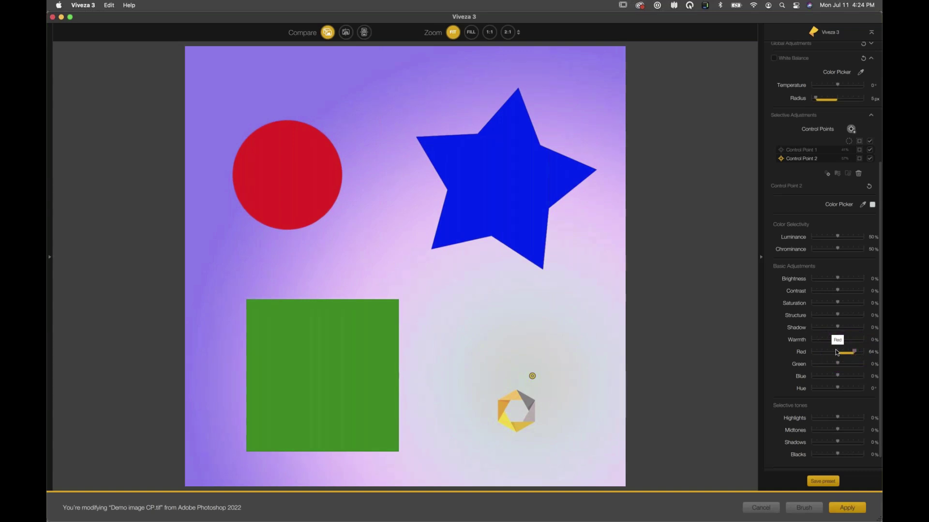
pyautogui.moveTo(854, 352); pyautogui.dragTo(854, 352)
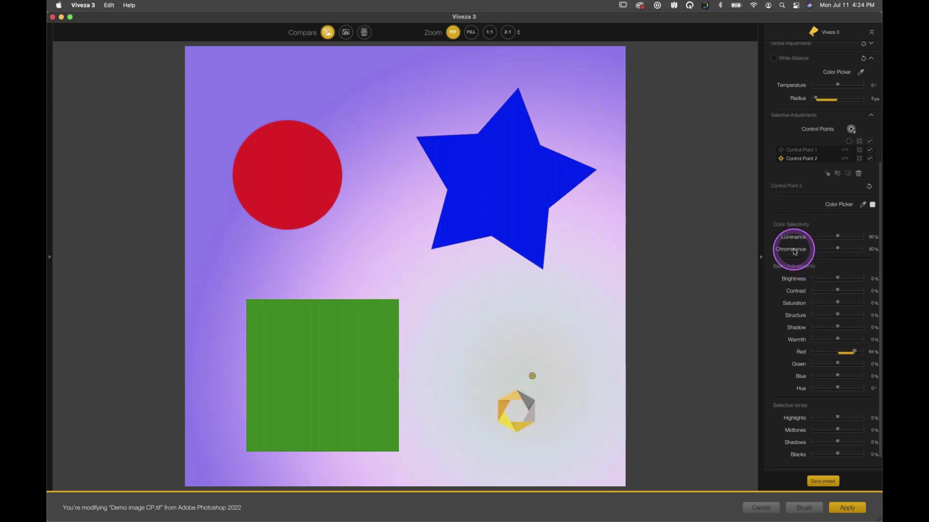
# Step: Set the glow point's Chrominance selectivity to 100% and its Red to 100%, and reduce Chrominance to 66%
pyautogui.moveTo(839, 250); pyautogui.dragTo(866, 251)
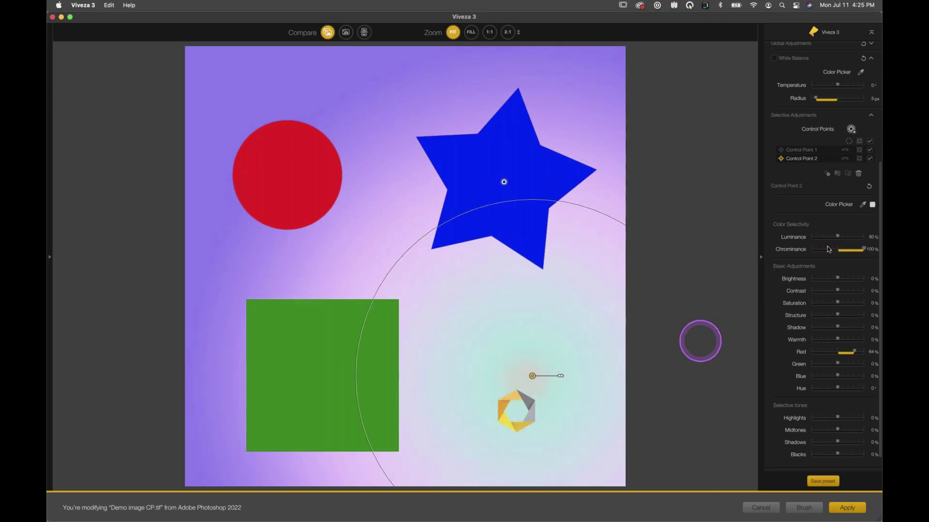
pyautogui.moveTo(856, 349); pyautogui.dragTo(880, 352)
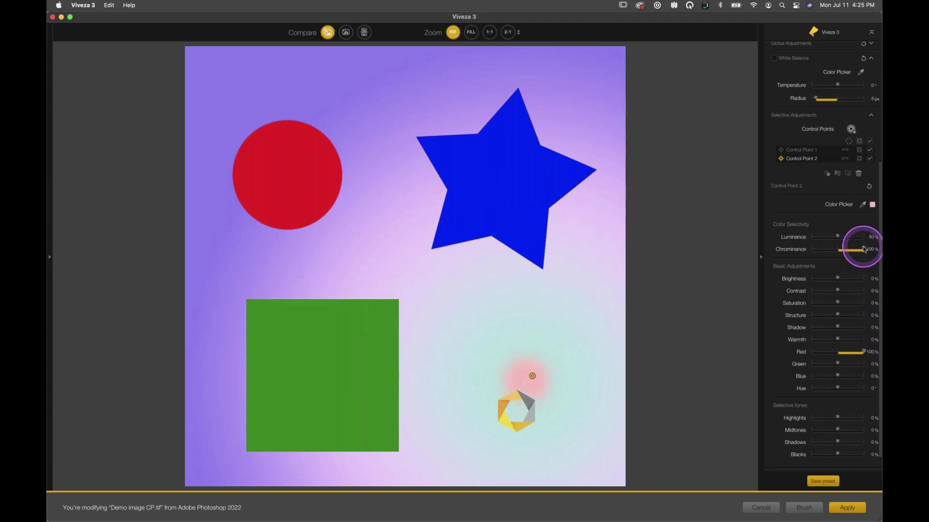
pyautogui.moveTo(861, 250)
pyautogui.mouseDown()
pyautogui.moveTo(823, 255)
pyautogui.moveTo(846, 251)
pyautogui.mouseUp()
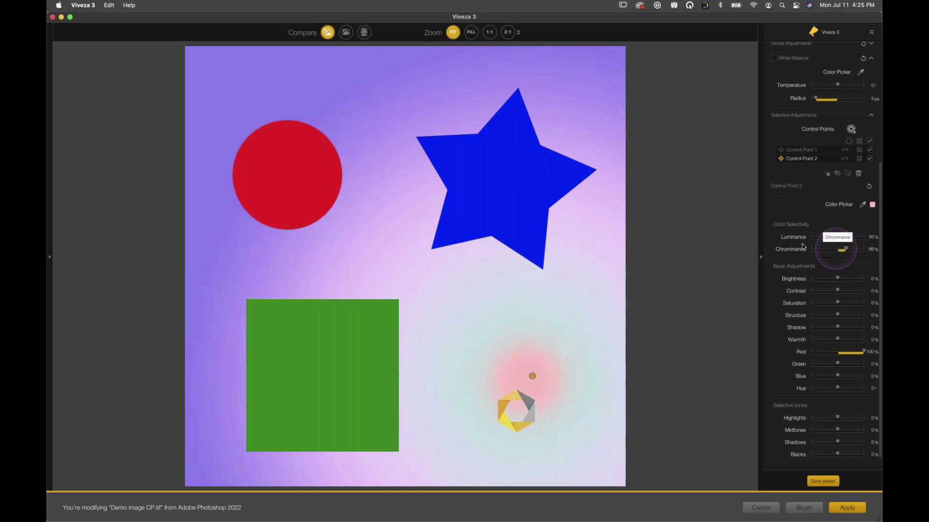
pyautogui.click(787, 238)
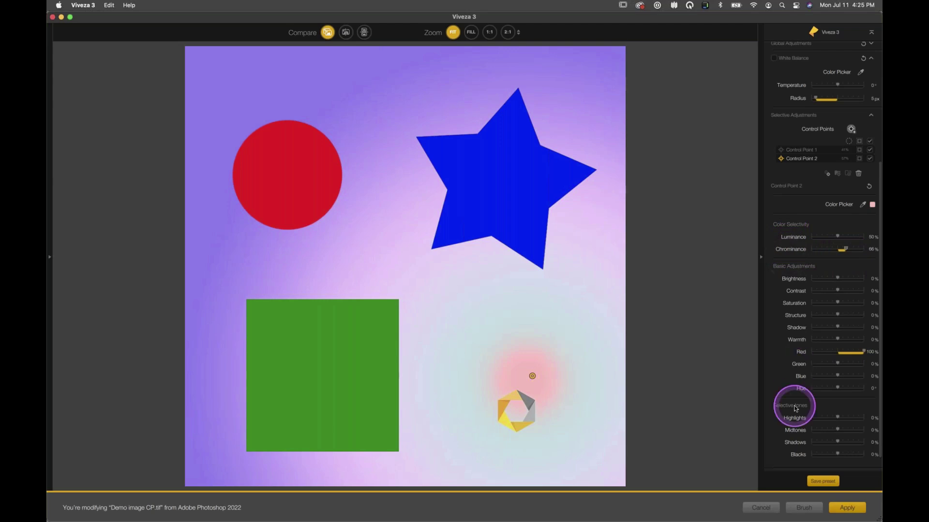
# Step: Cancel the demo image edit, open Snapshot_9210201.psd from Photoshop in Viveza 3, and hide the presets
pyautogui.click(756, 508)
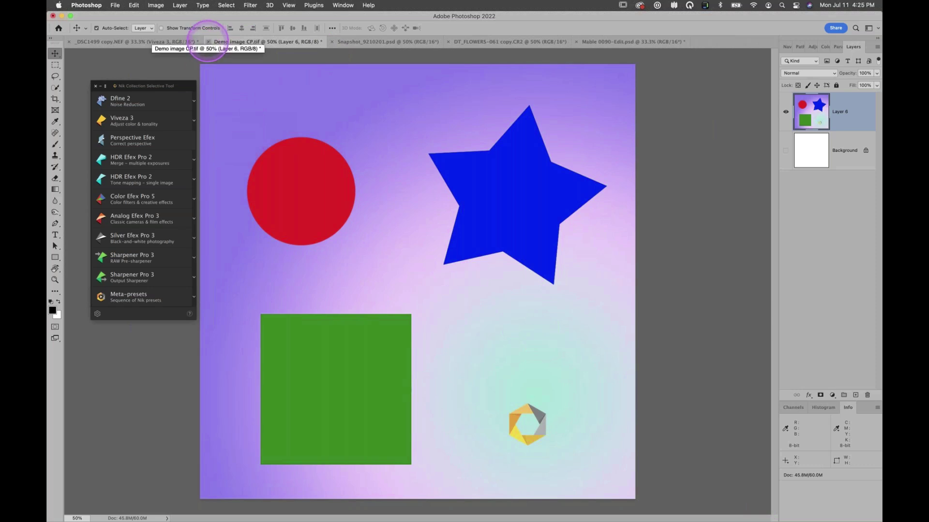
pyautogui.click(360, 43)
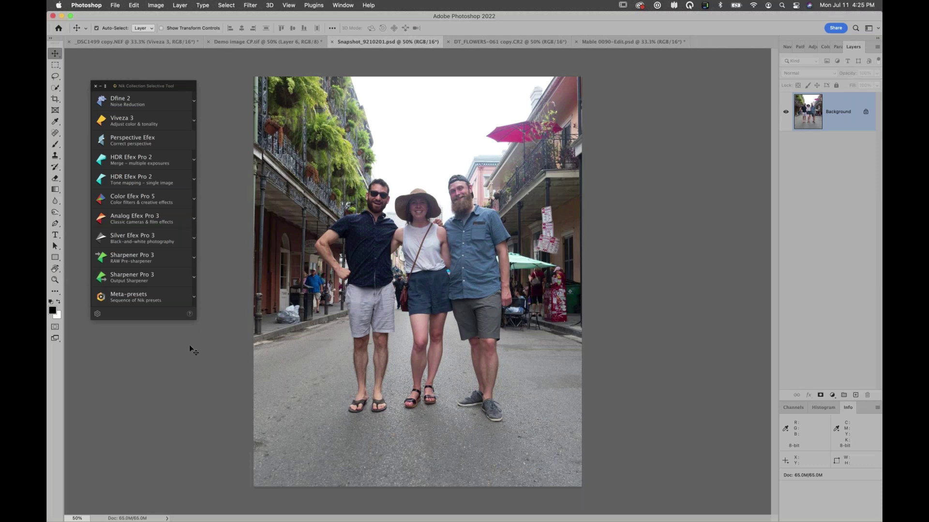
pyautogui.click(118, 120)
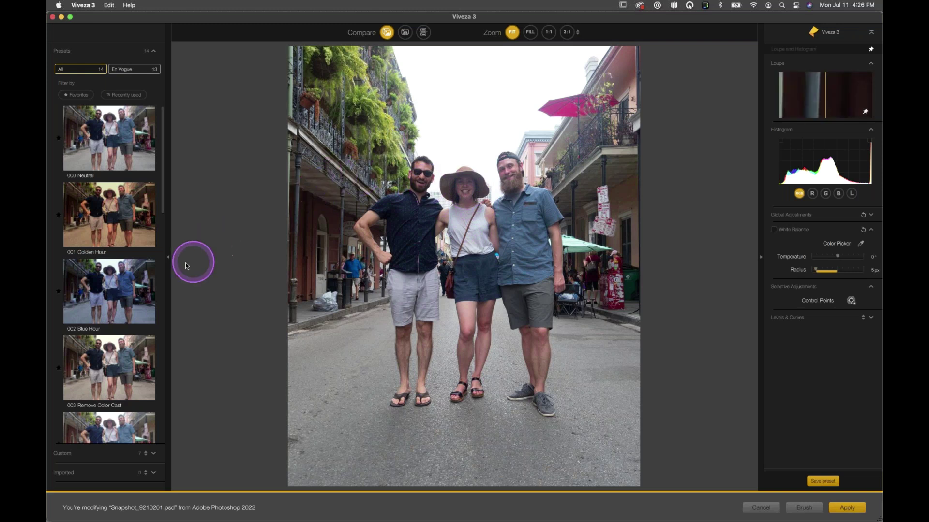
pyautogui.click(168, 257)
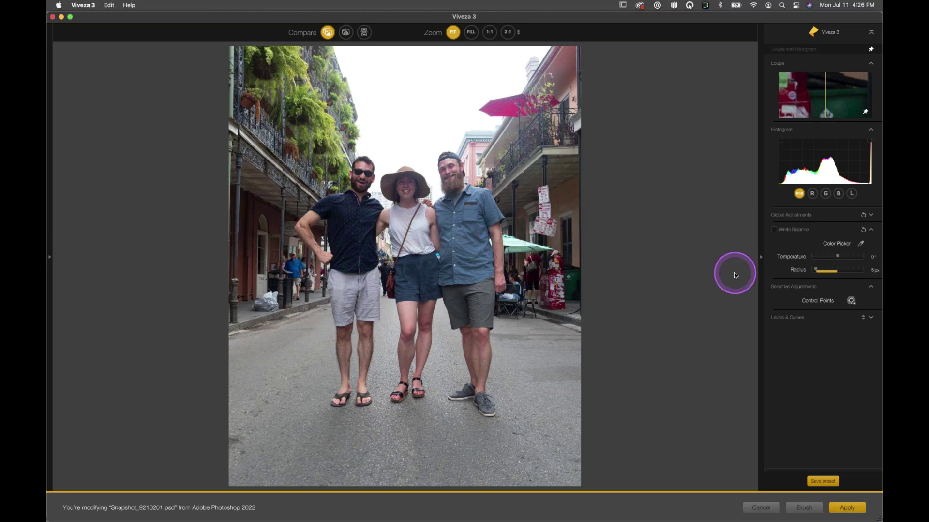
# Step: Place a control point in the white sky above the three people and enlarge its radius to cover the whole sky
pyautogui.click(850, 301)
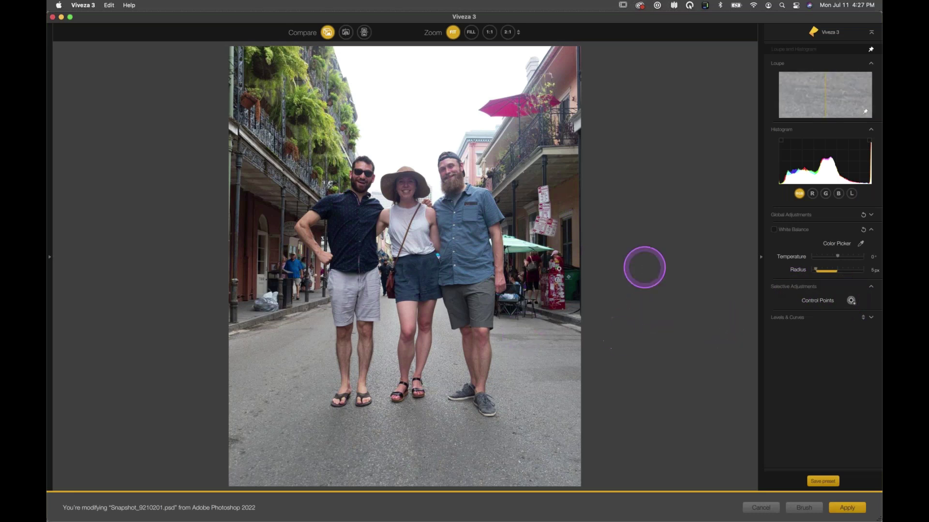
pyautogui.click(851, 301)
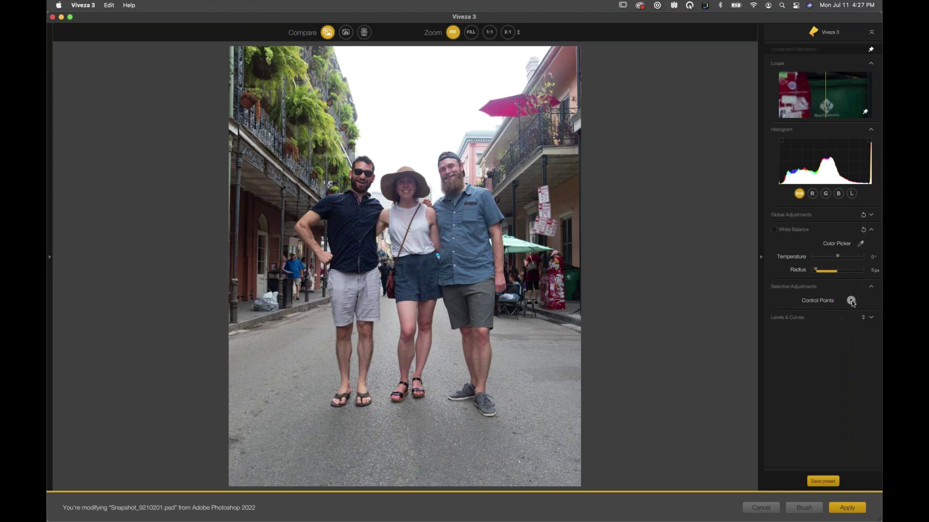
pyautogui.click(420, 104)
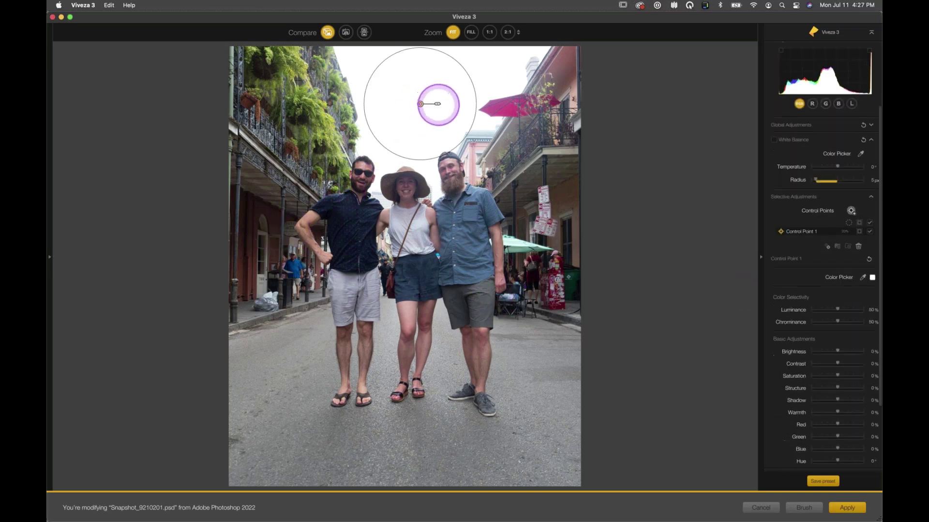
pyautogui.moveTo(438, 106); pyautogui.dragTo(449, 104)
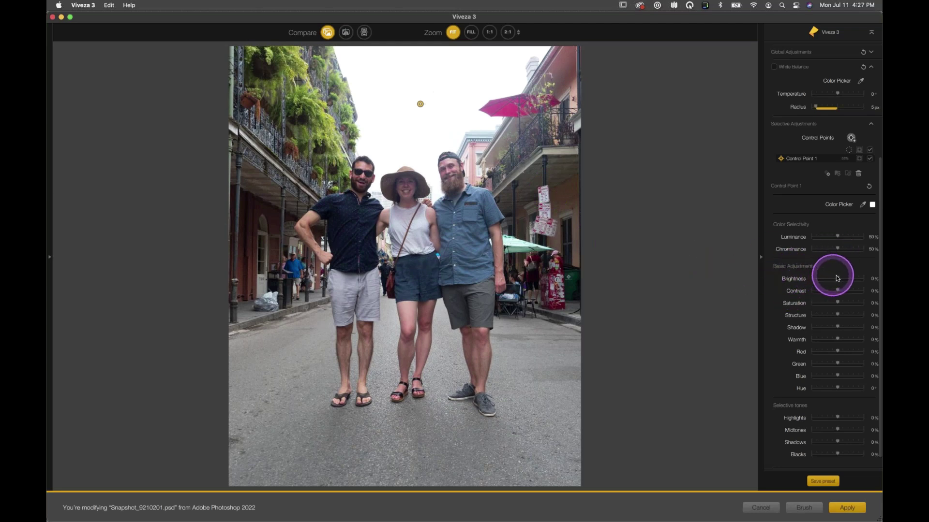
# Step: Set the sky control point's Brightness to about -35%, Blue to 22% and Red to -5%
pyautogui.moveTo(838, 279); pyautogui.dragTo(792, 282)
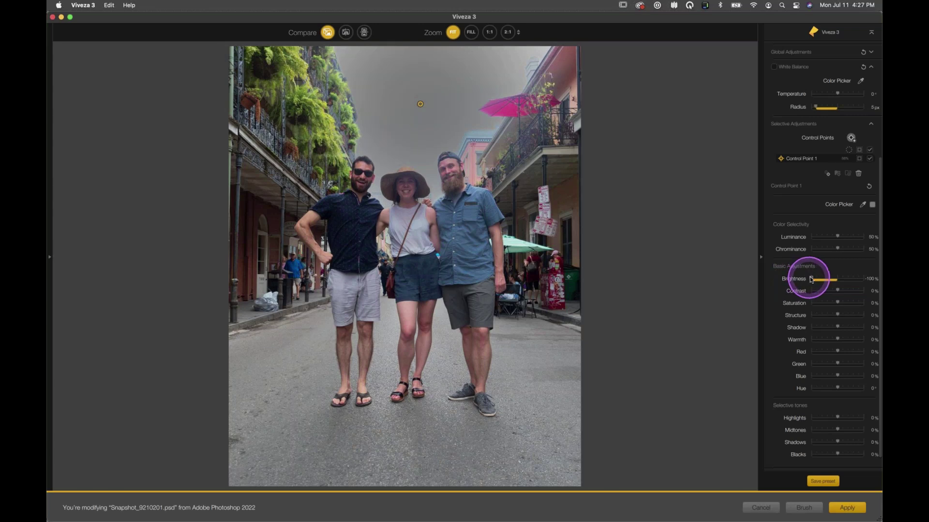
pyautogui.moveTo(816, 280); pyautogui.dragTo(829, 282)
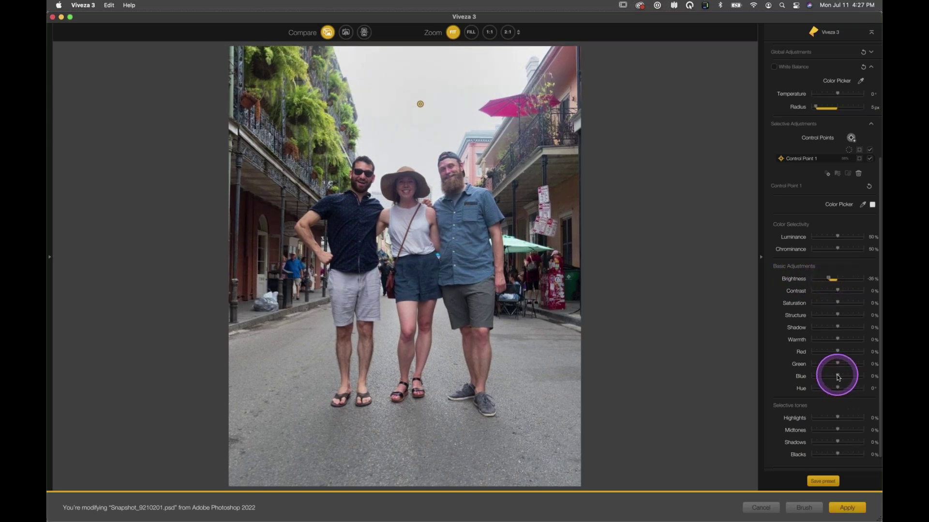
pyautogui.moveTo(838, 378)
pyautogui.mouseDown()
pyautogui.moveTo(837, 353)
pyautogui.moveTo(844, 376)
pyautogui.mouseUp()
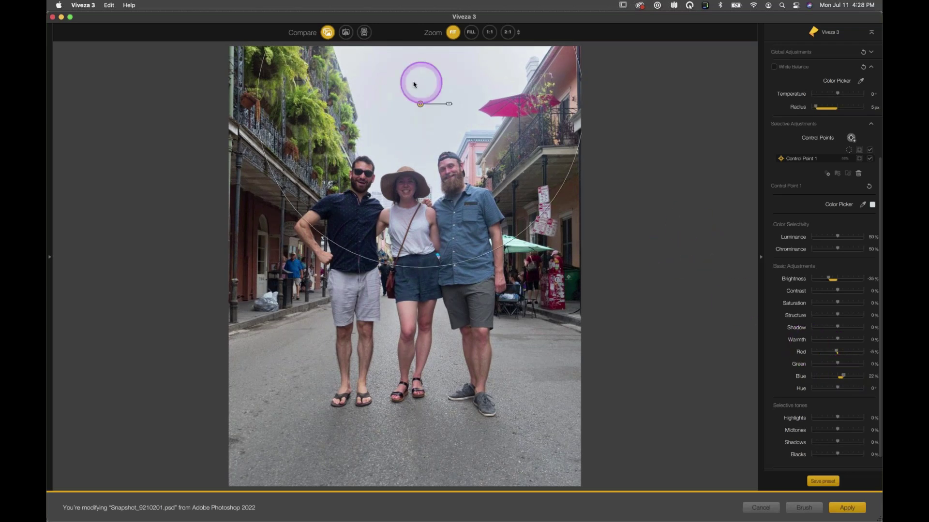
# Step: Move the sky control point slightly higher and set its Brightness to -37%
pyautogui.moveTo(420, 92); pyautogui.dragTo(417, 79)
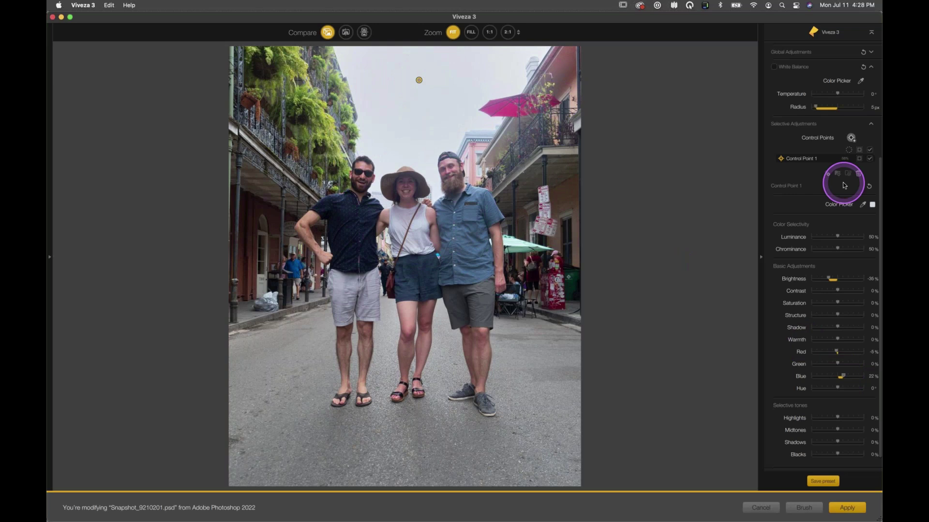
pyautogui.click(829, 279)
pyautogui.click(828, 280)
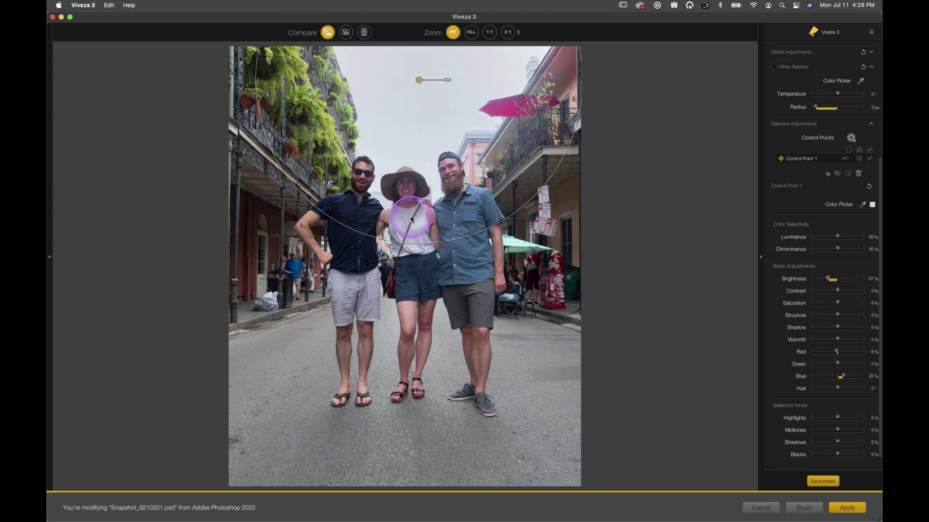
# Step: Add unadjusted control points on the woman's white top and the light shorts to protect them from the sky adjustment
pyautogui.click(338, 305)
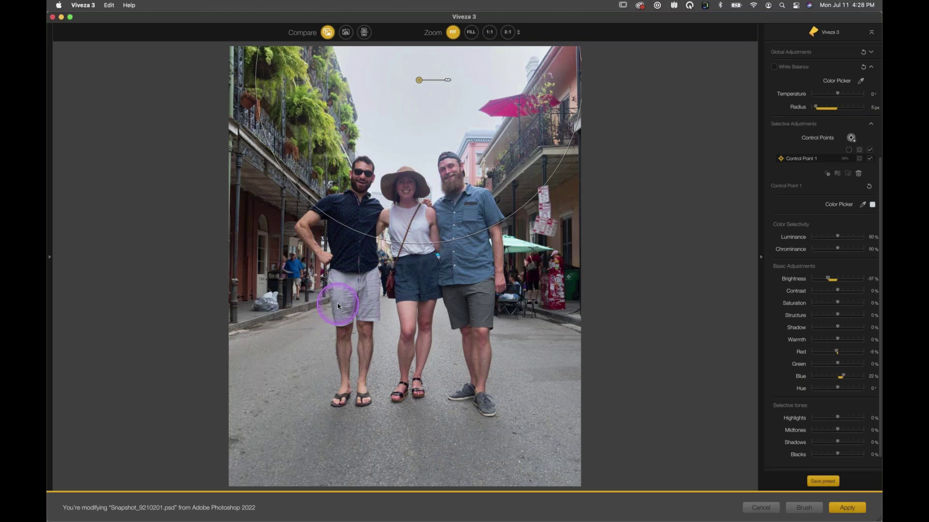
pyautogui.click(851, 137)
pyautogui.click(419, 80)
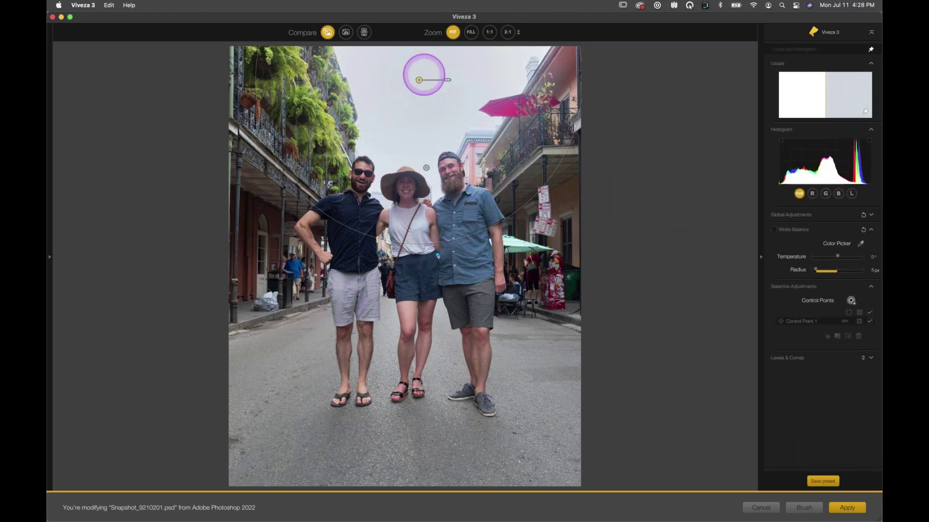
pyautogui.click(403, 225)
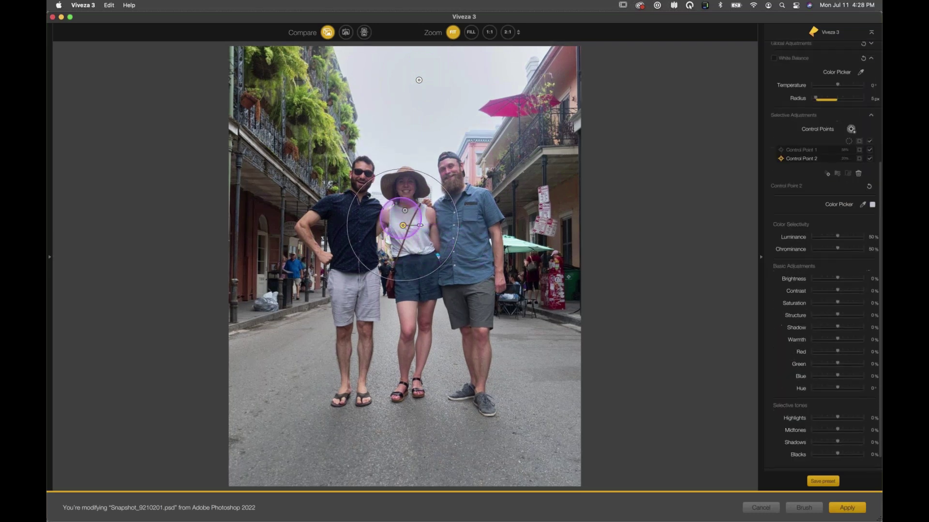
pyautogui.click(340, 297)
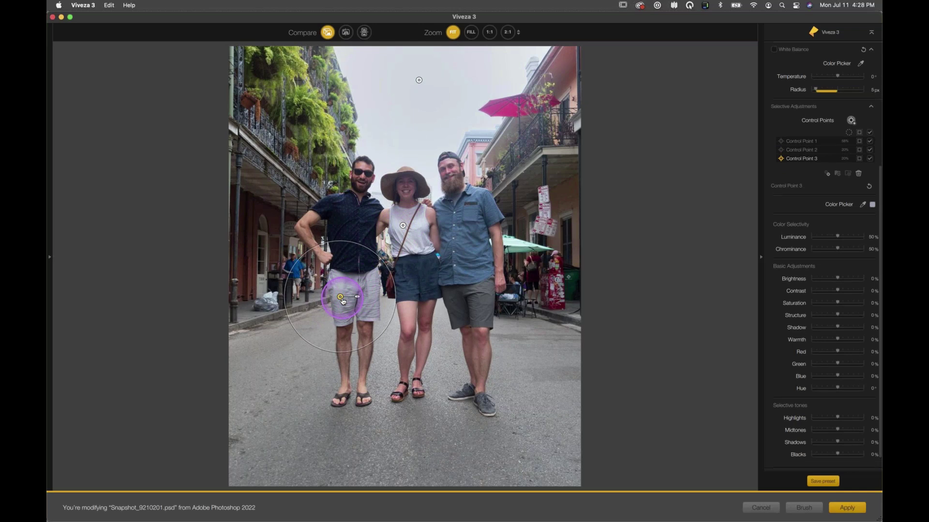
# Step: Select the sky control point and lower its Brightness to -87%
pyautogui.click(404, 226)
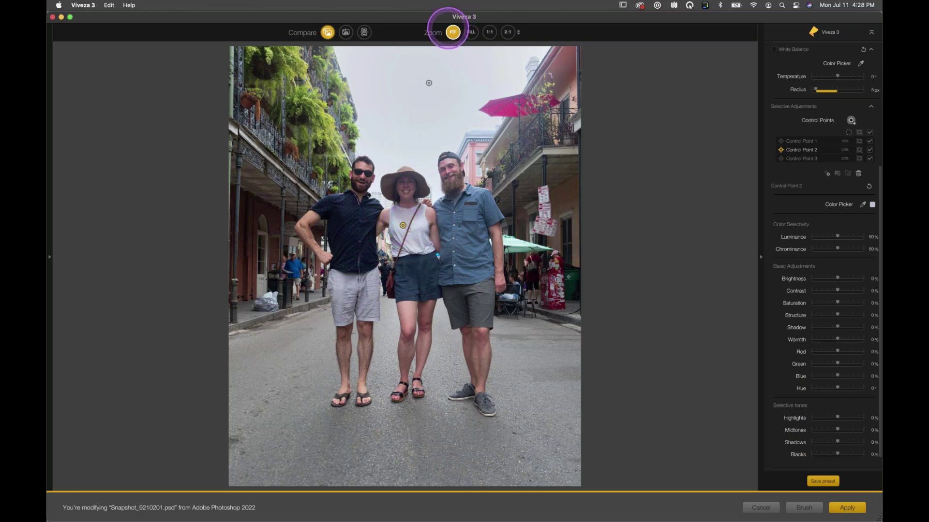
pyautogui.click(419, 80)
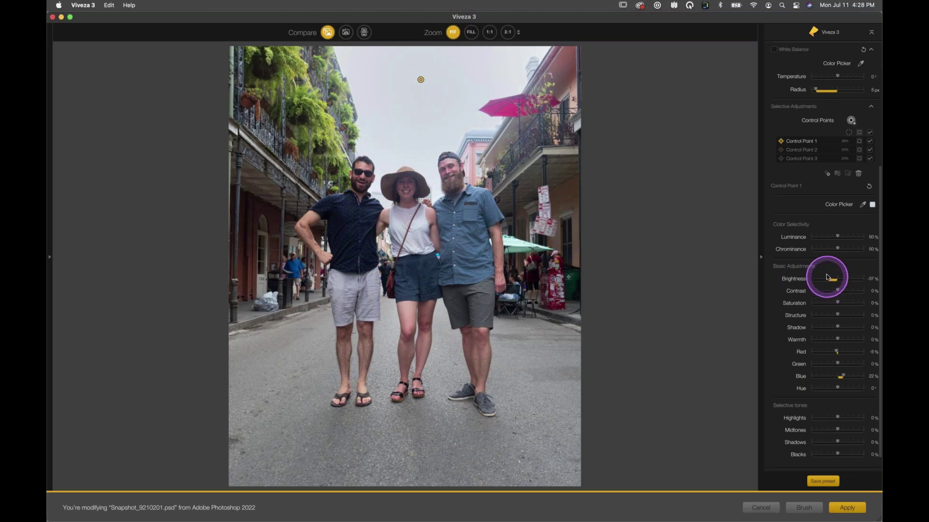
pyautogui.moveTo(819, 279); pyautogui.dragTo(814, 279)
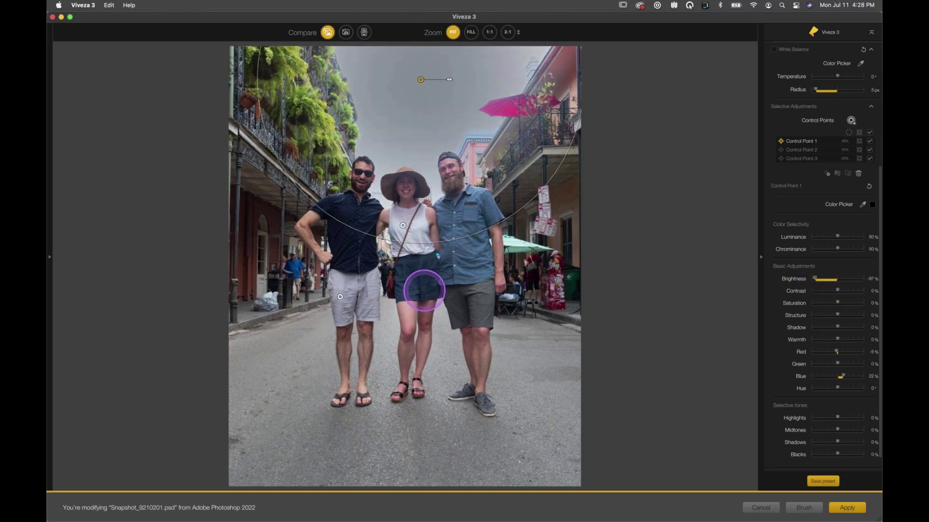
# Step: Move the white top's control point away onto the street and return it to the top
pyautogui.moveTo(404, 228); pyautogui.dragTo(584, 428)
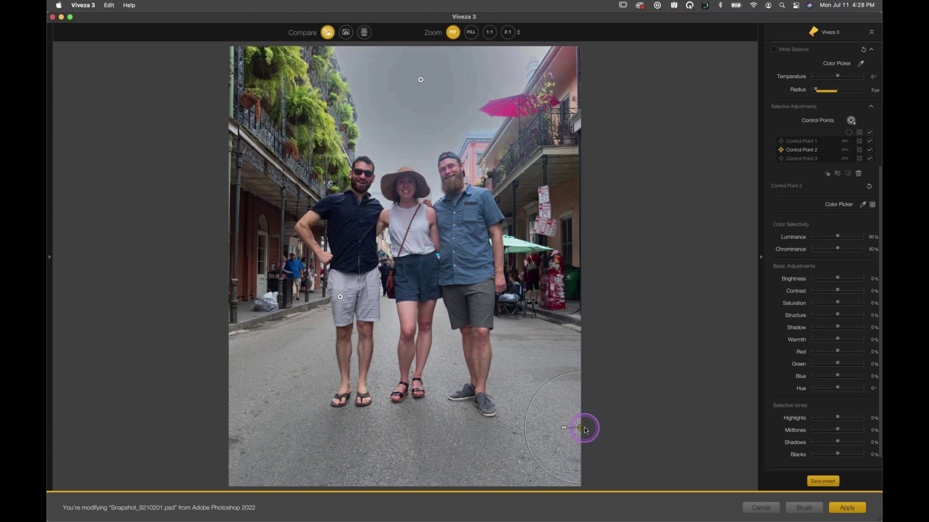
pyautogui.moveTo(584, 427); pyautogui.dragTo(552, 400)
pyautogui.moveTo(551, 401); pyautogui.dragTo(404, 225)
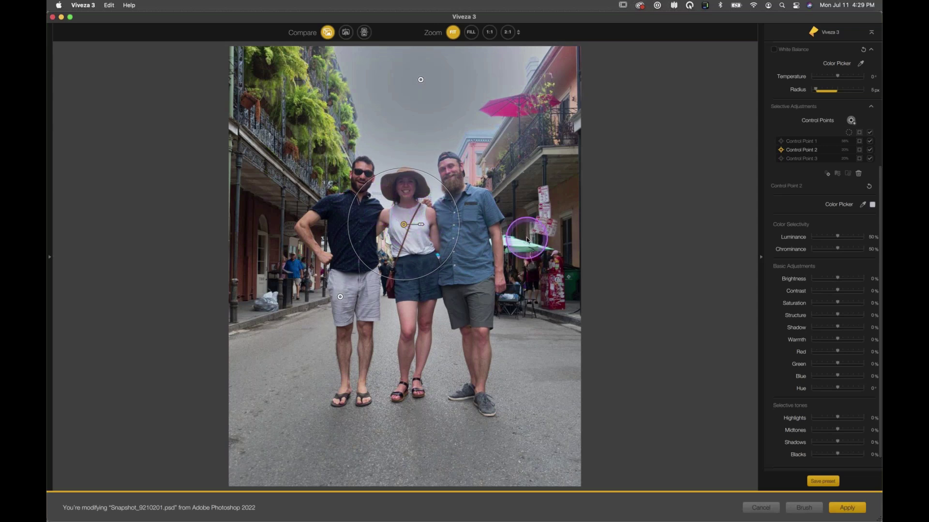
# Step: Select the sky control point and raise its Brightness to about -35%
pyautogui.click(421, 80)
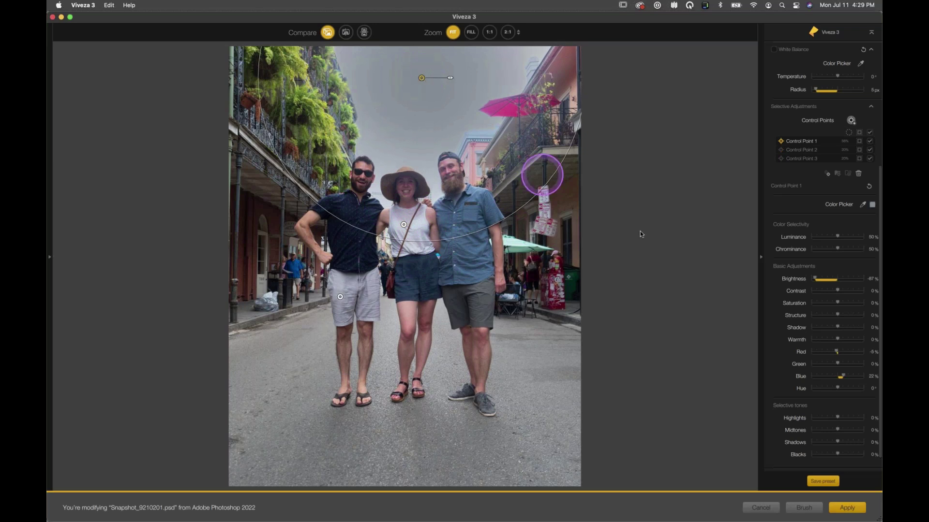
pyautogui.moveTo(815, 279); pyautogui.dragTo(829, 279)
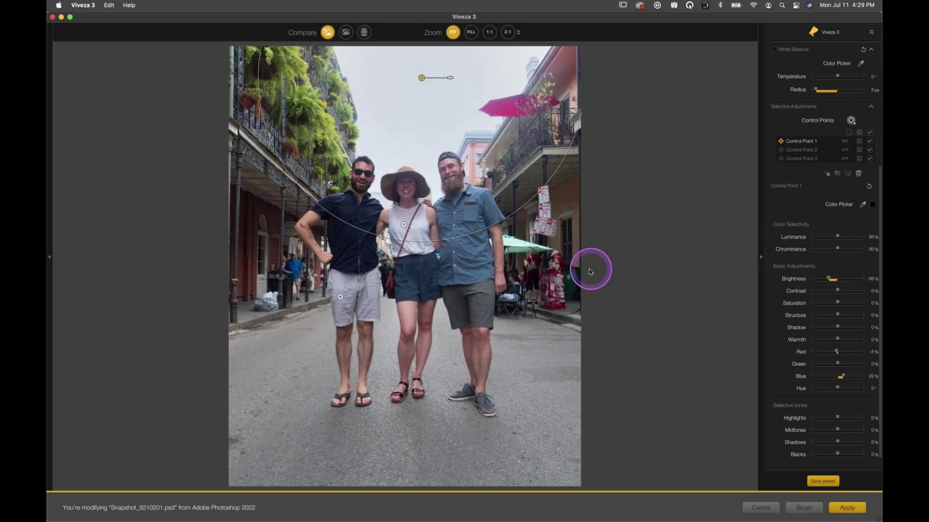
# Step: Raise the Brightness of the white top's control point slightly and set the light shorts control point's Structure to 22%
pyautogui.click(405, 226)
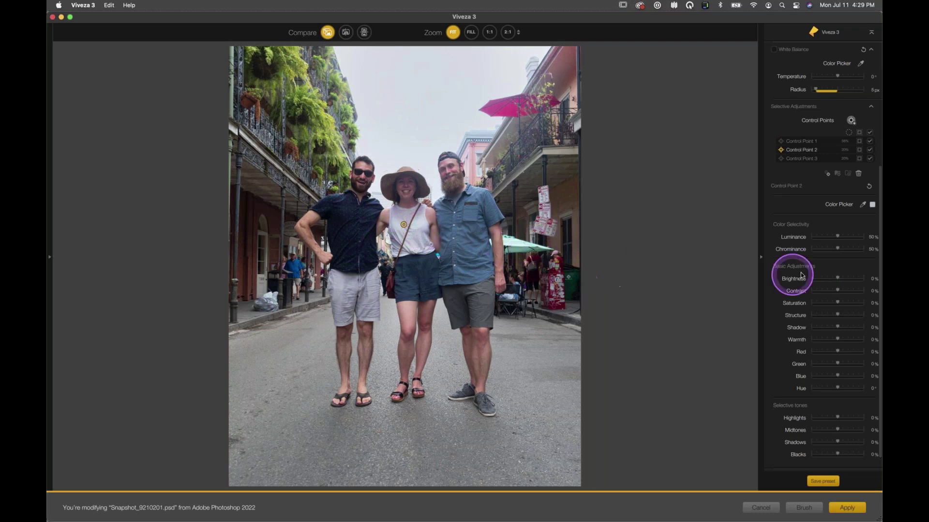
pyautogui.moveTo(836, 280); pyautogui.dragTo(840, 280)
pyautogui.click(340, 298)
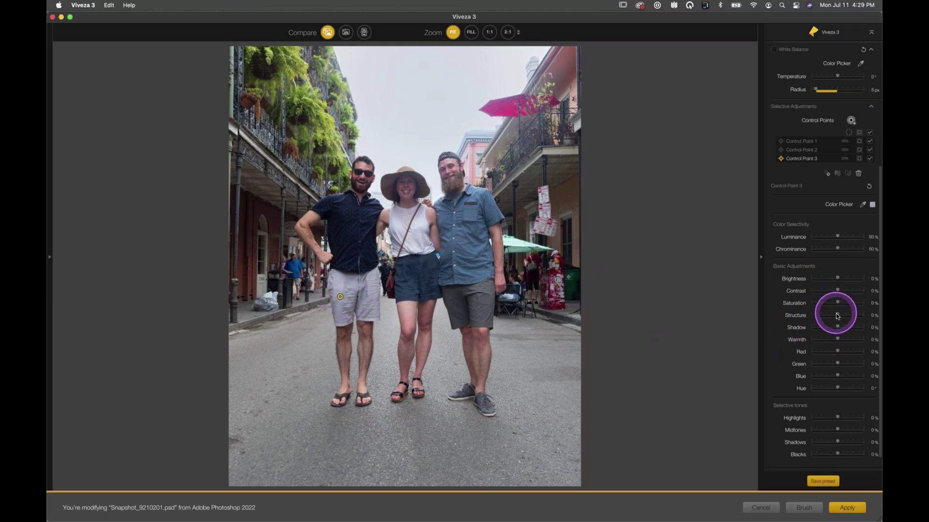
pyautogui.moveTo(835, 320); pyautogui.dragTo(841, 316)
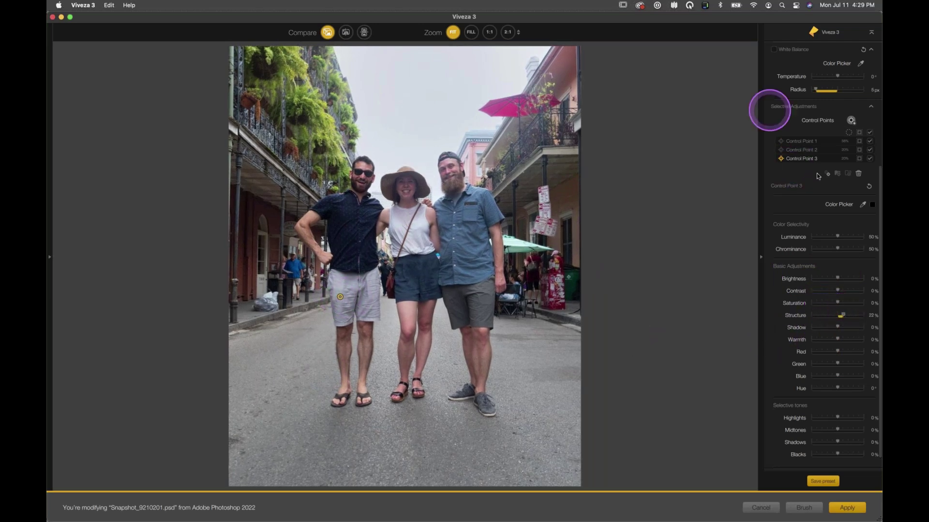
# Step: Darken the building beside the man in dark blue with a control point at Brightness -26%, and duplicate it onto the opposite building
pyautogui.click(851, 119)
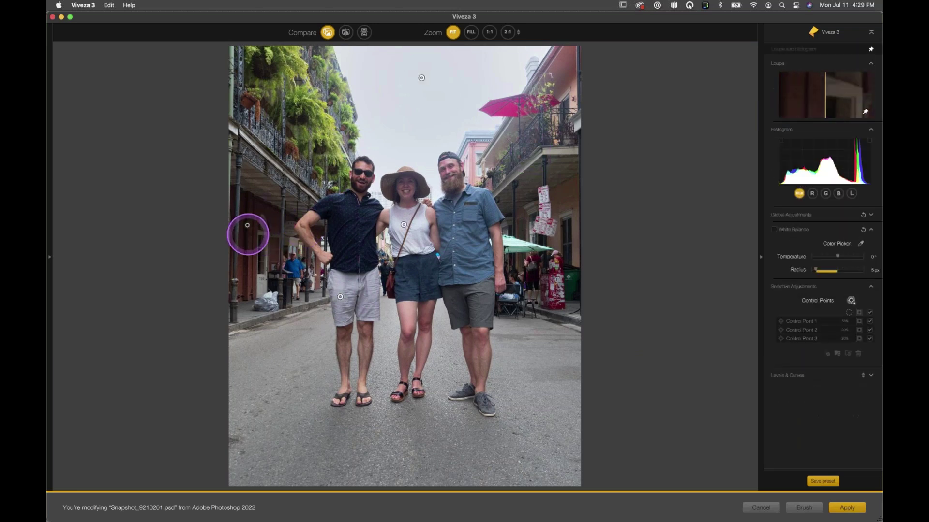
pyautogui.click(266, 228)
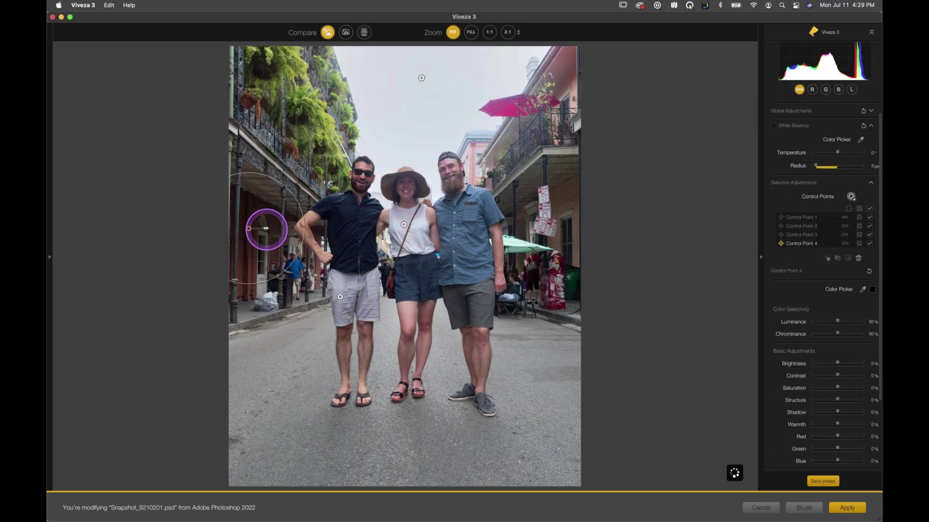
pyautogui.moveTo(266, 228); pyautogui.dragTo(270, 228)
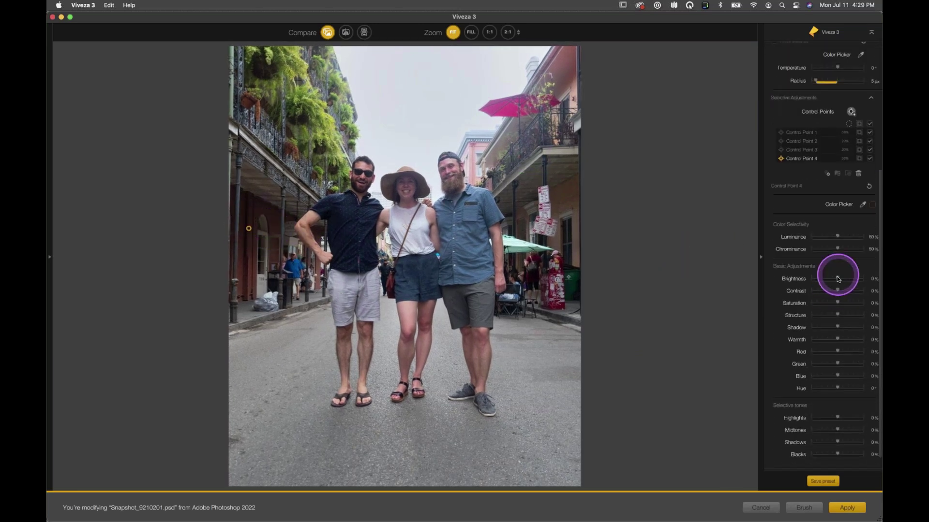
pyautogui.moveTo(837, 279); pyautogui.dragTo(833, 279)
pyautogui.moveTo(209, 248)
pyautogui.mouseDown()
pyautogui.moveTo(246, 215)
pyautogui.moveTo(235, 234)
pyautogui.moveTo(436, 230)
pyautogui.moveTo(573, 212)
pyautogui.mouseUp()
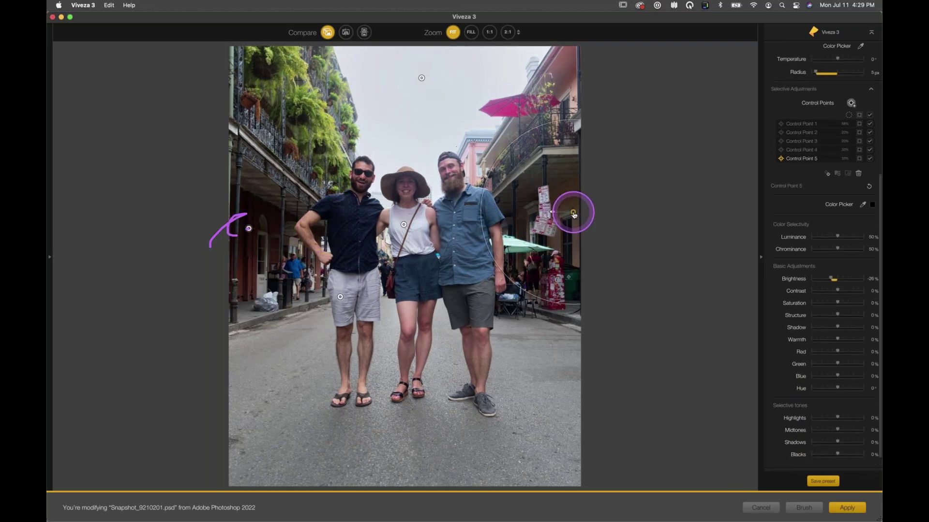
# Step: Add an enlarged control point on the street in front of the people with Brightness -26% and Contrast about 19%
pyautogui.click(415, 428)
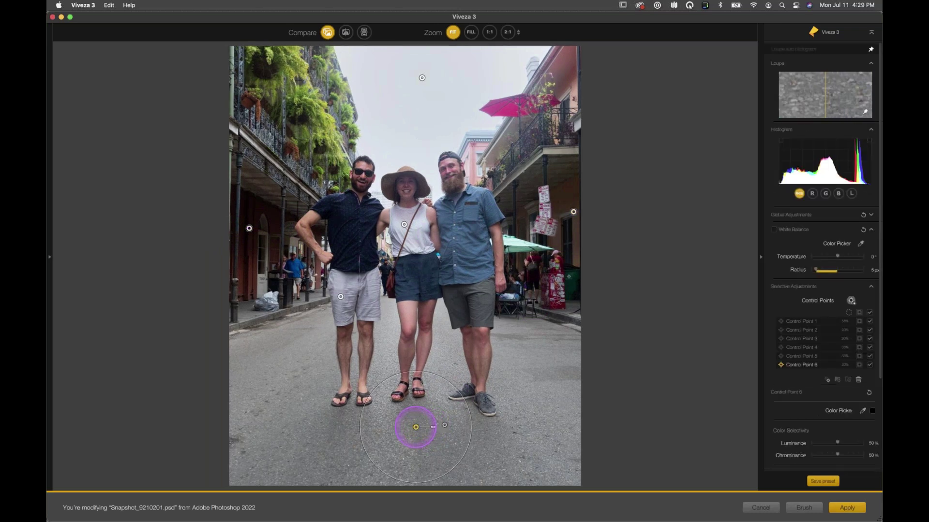
pyautogui.moveTo(433, 427); pyautogui.dragTo(477, 419)
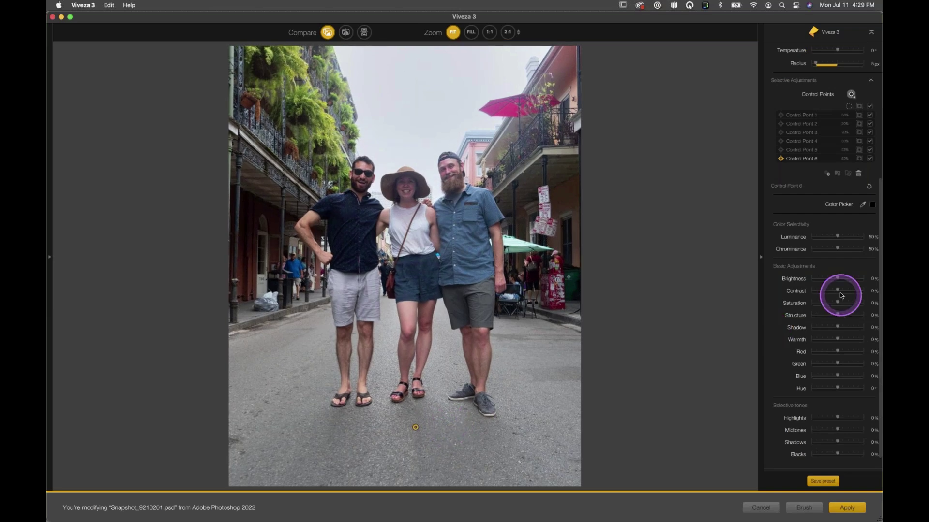
pyautogui.moveTo(838, 279); pyautogui.dragTo(843, 292)
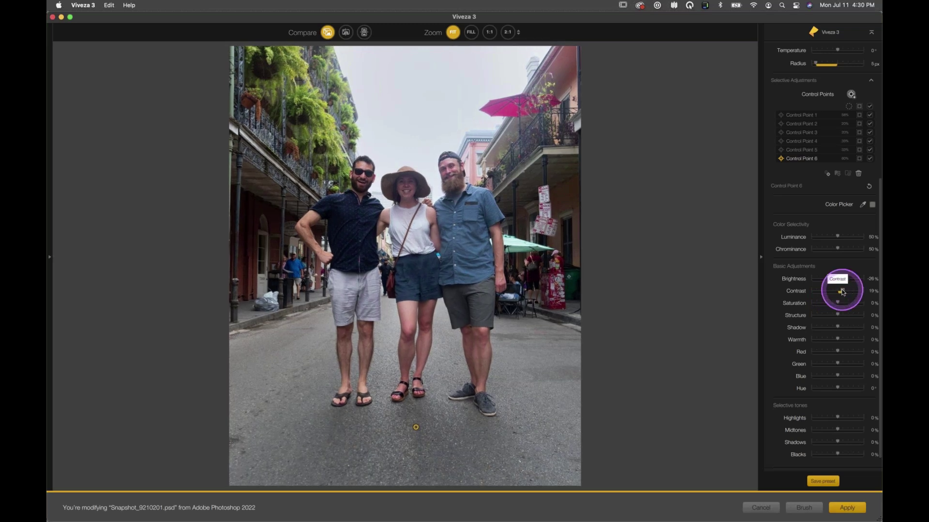
# Step: Add a control point on the woman's face with a 7% radius, Brightness about 15% and Contrast 22%
pyautogui.click(494, 189)
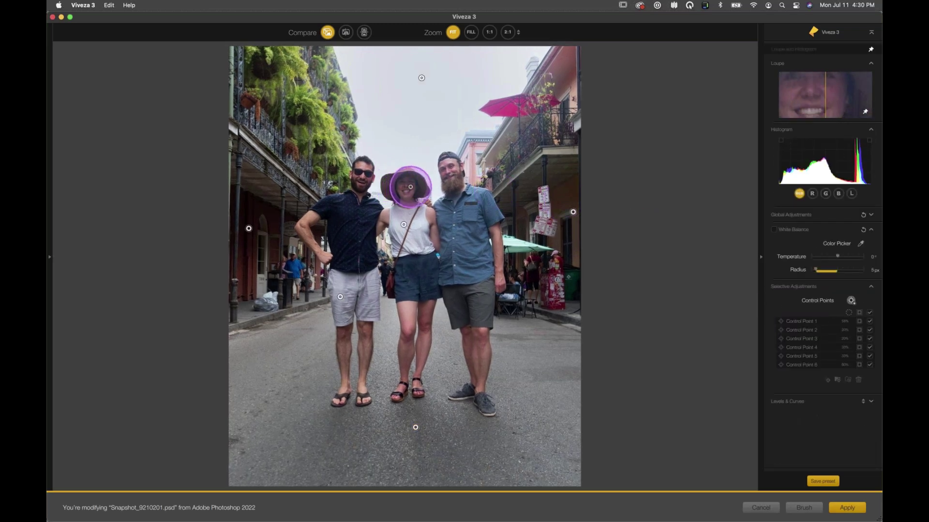
pyautogui.click(410, 187)
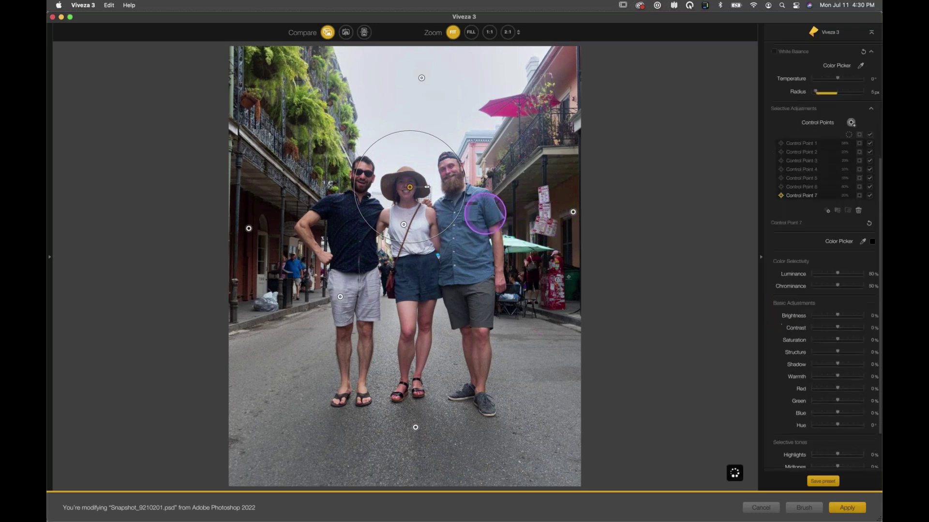
pyautogui.moveTo(428, 189); pyautogui.dragTo(416, 187)
pyautogui.moveTo(844, 283); pyautogui.dragTo(843, 291)
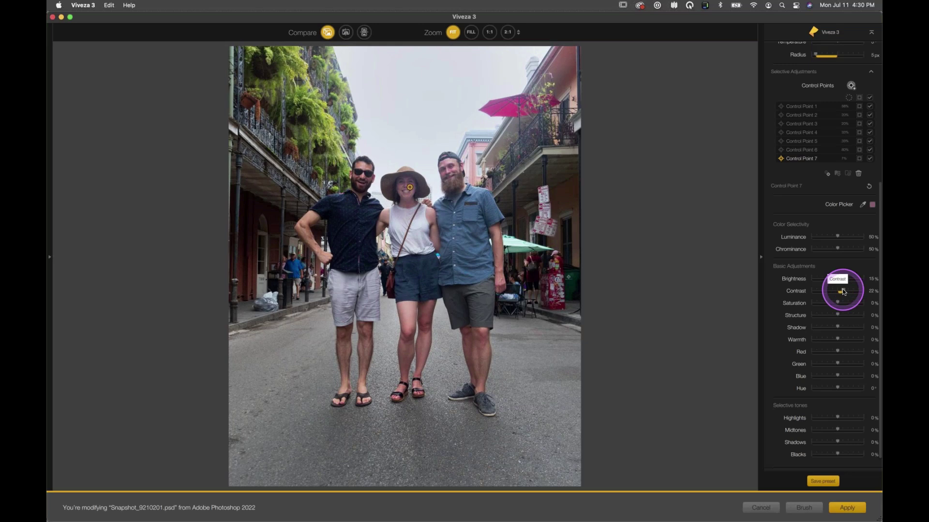
# Step: Nudge the control point on the building beside the bearded man upward, and darken the trash bag with a small control point of lowered Brightness
pyautogui.moveTo(575, 214); pyautogui.dragTo(576, 207)
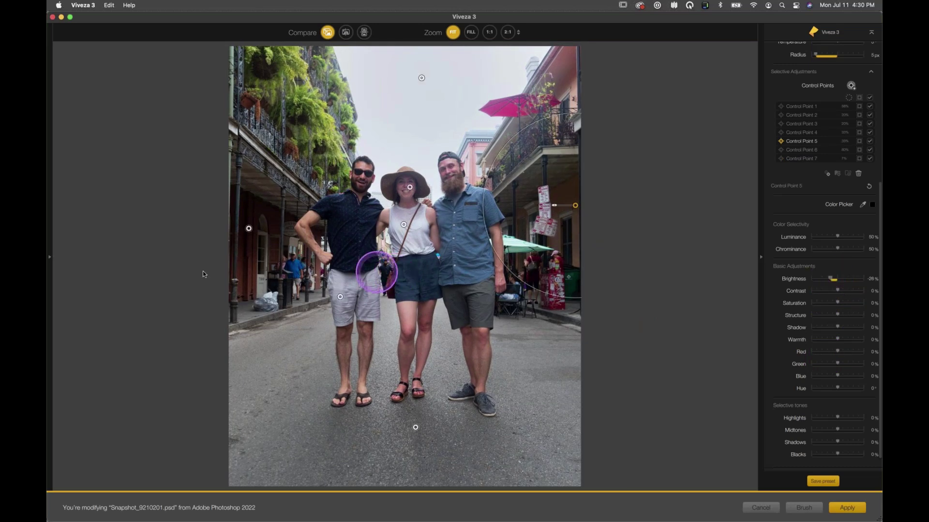
pyautogui.click(268, 301)
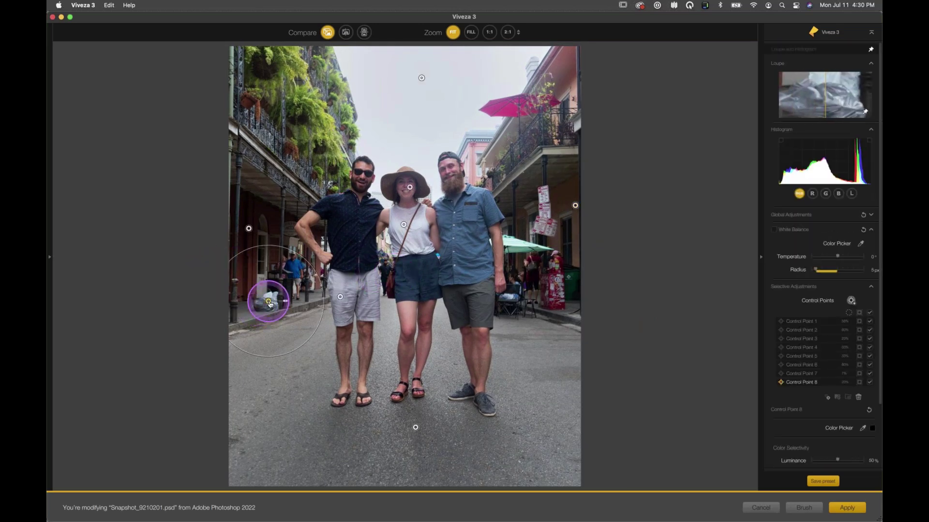
pyautogui.moveTo(286, 301); pyautogui.dragTo(281, 301)
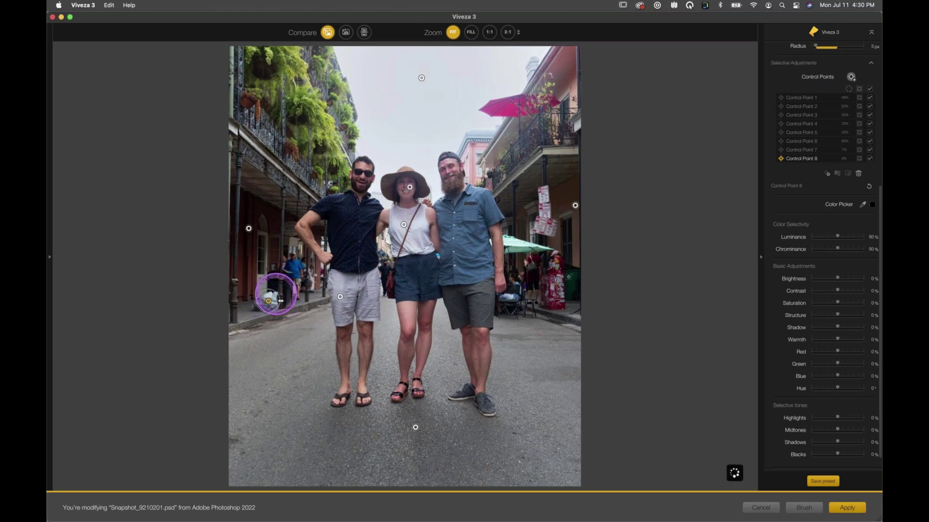
pyautogui.moveTo(840, 279); pyautogui.dragTo(826, 279)
pyautogui.click(719, 239)
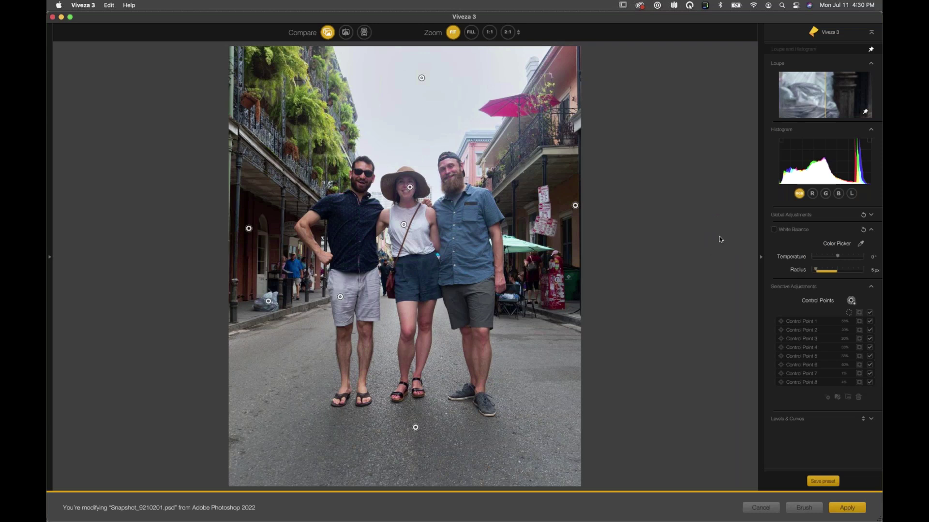
# Step: Compare the street portrait with its original version and apply the Viveza 3 edits back to Photoshop
pyautogui.click(327, 32)
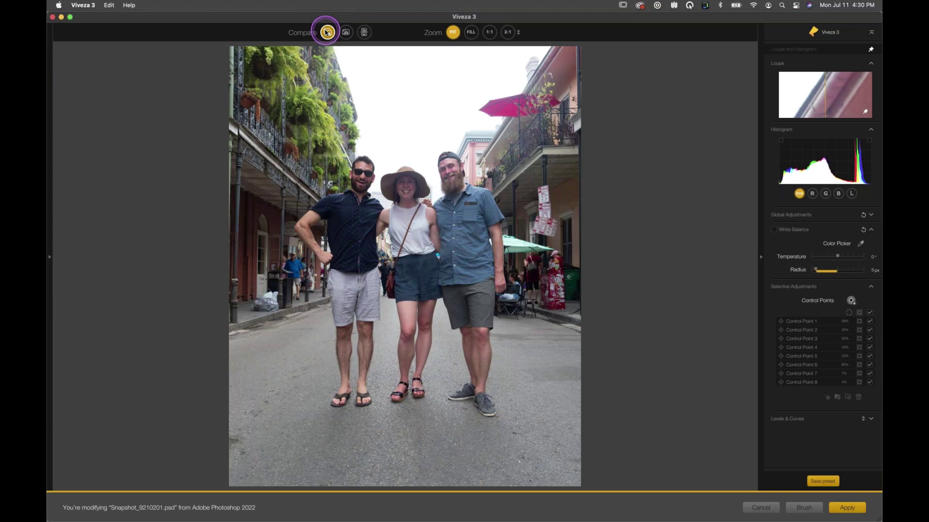
pyautogui.click(327, 32)
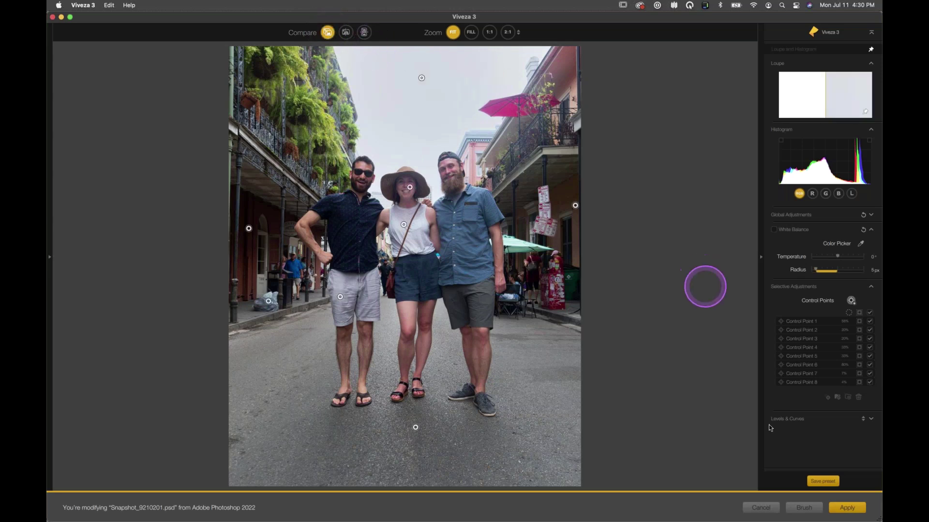
pyautogui.click(849, 514)
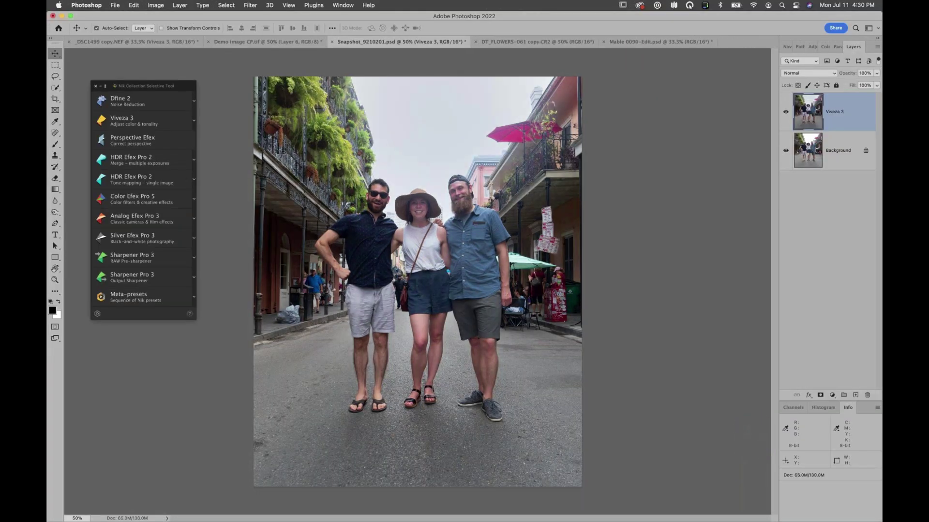
# Step: Switch to the DT_FLOWERS-061 copy.CR2 document and open it in Color Efex Pro 5 from the Nik Collection
pyautogui.click(512, 42)
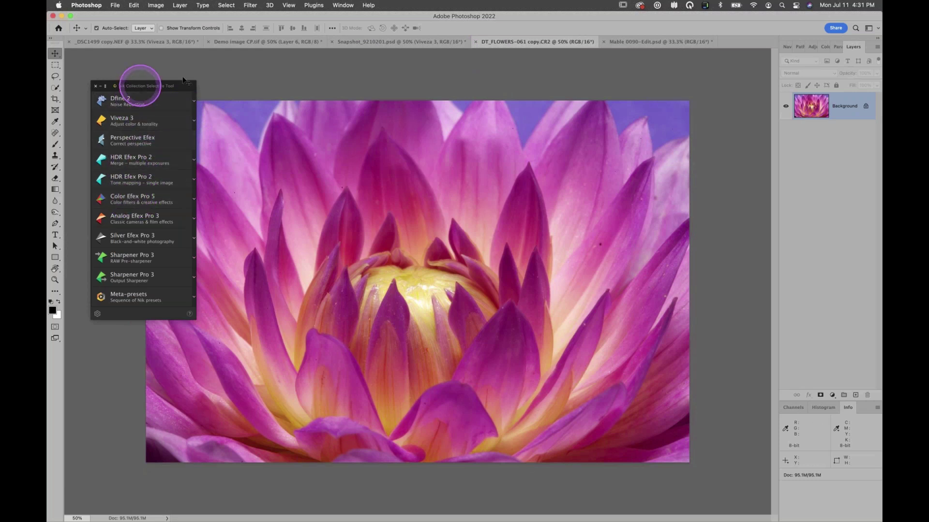
pyautogui.moveTo(192, 86); pyautogui.dragTo(170, 72)
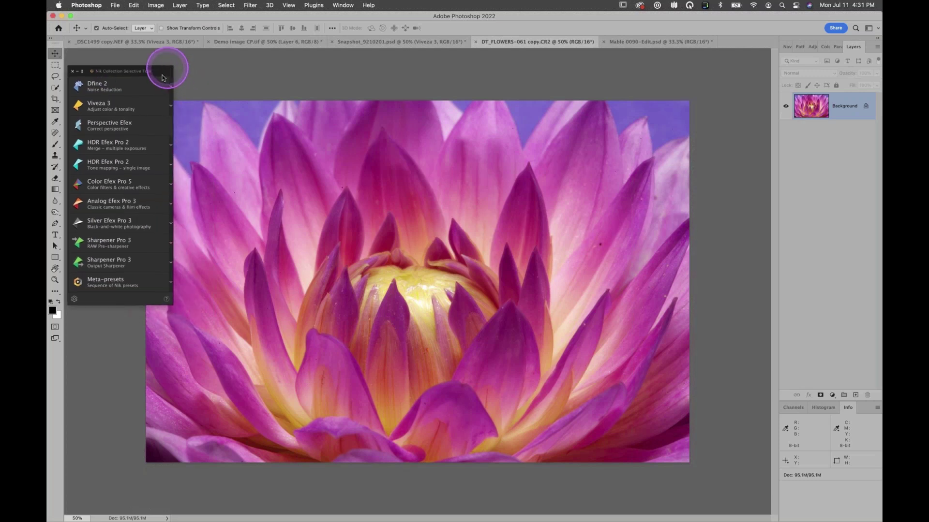
pyautogui.click(154, 190)
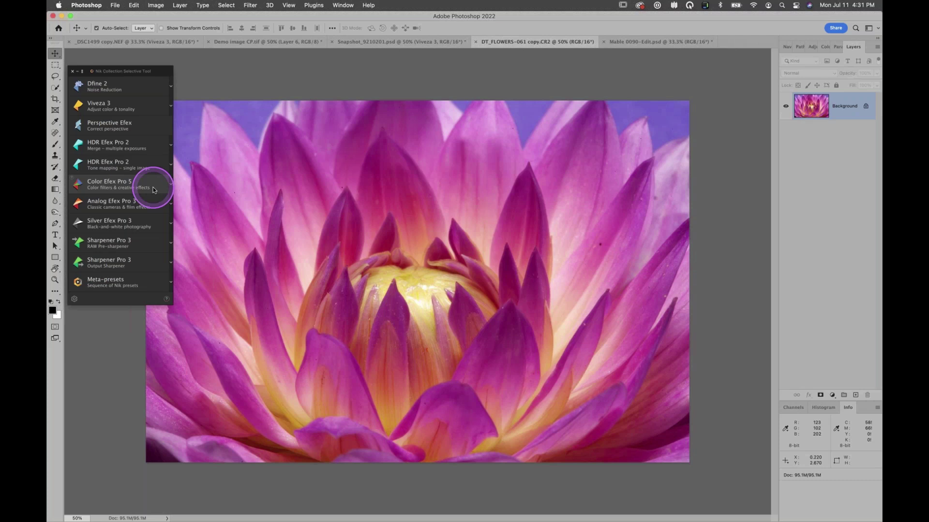
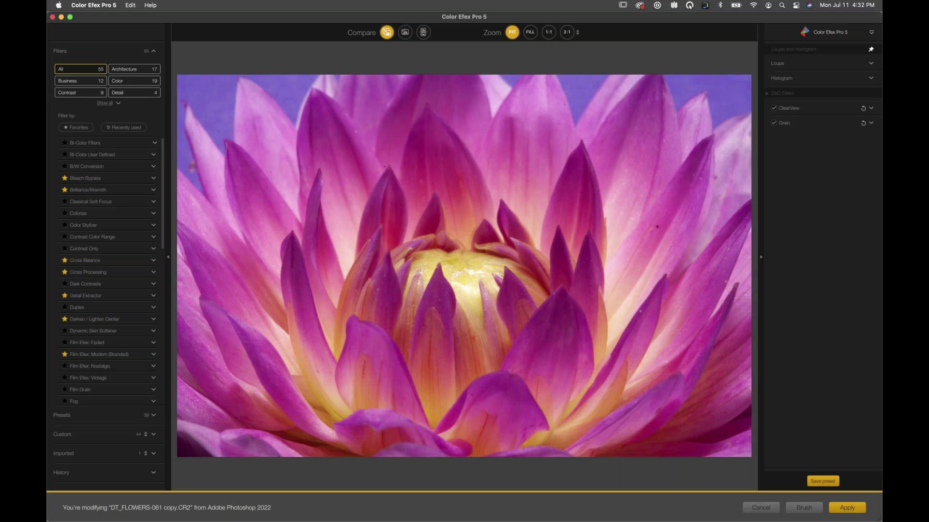
# Step: Apply the Pro Contrast filter to the flower with Correct Contrast 47% and Dynamic Contrast about 28%
pyautogui.click(155, 167)
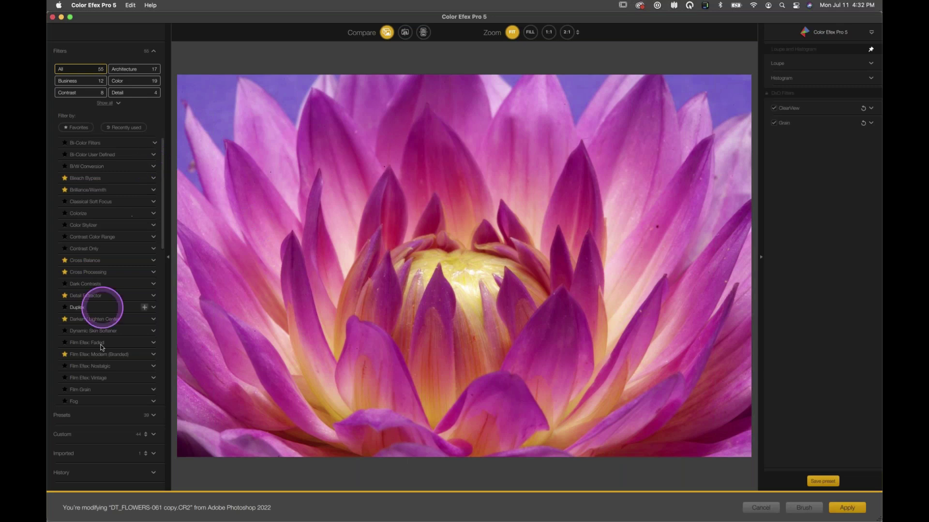
pyautogui.scroll(-10, 100, 347)
pyautogui.scroll(-3, 100, 347)
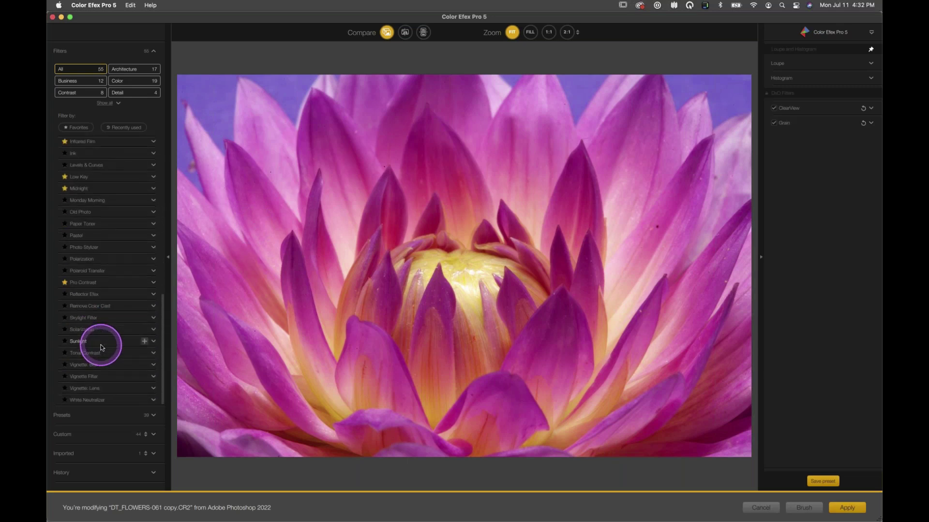
pyautogui.click(89, 283)
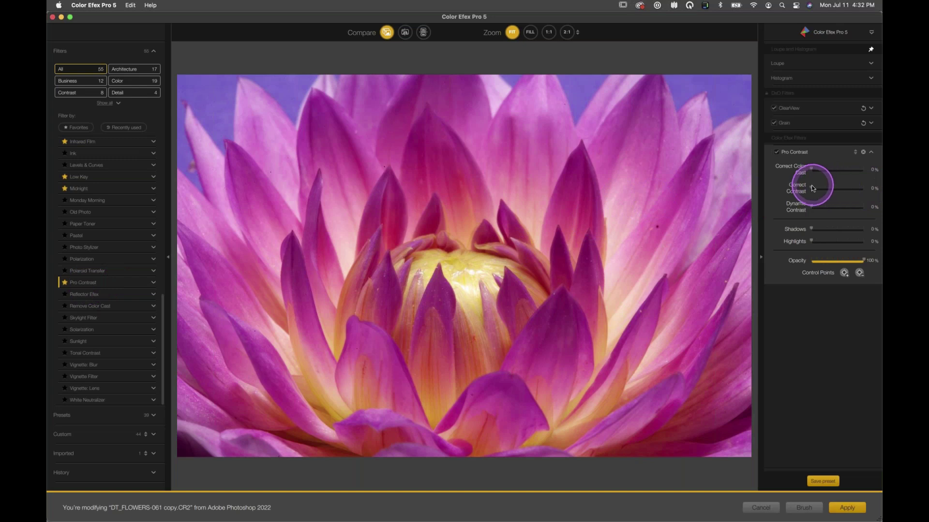
pyautogui.moveTo(811, 187); pyautogui.dragTo(836, 187)
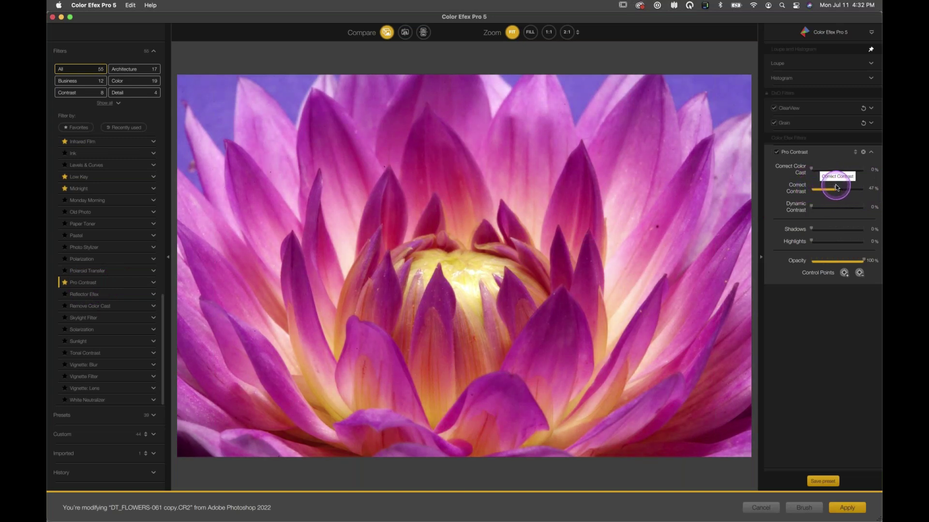
pyautogui.moveTo(812, 207); pyautogui.dragTo(826, 207)
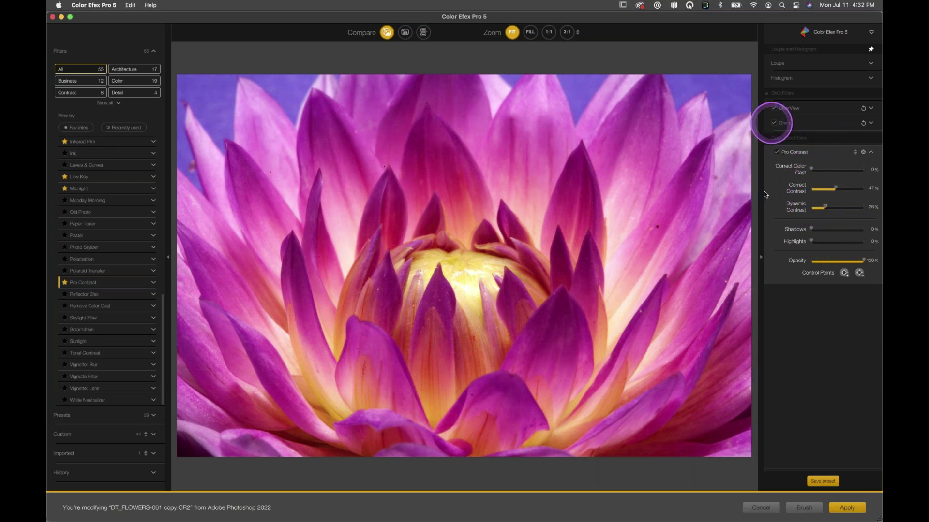
# Step: Toggle the Pro Contrast filter off and on to compare its effect on the flower, leaving it enabled
pyautogui.click(777, 152)
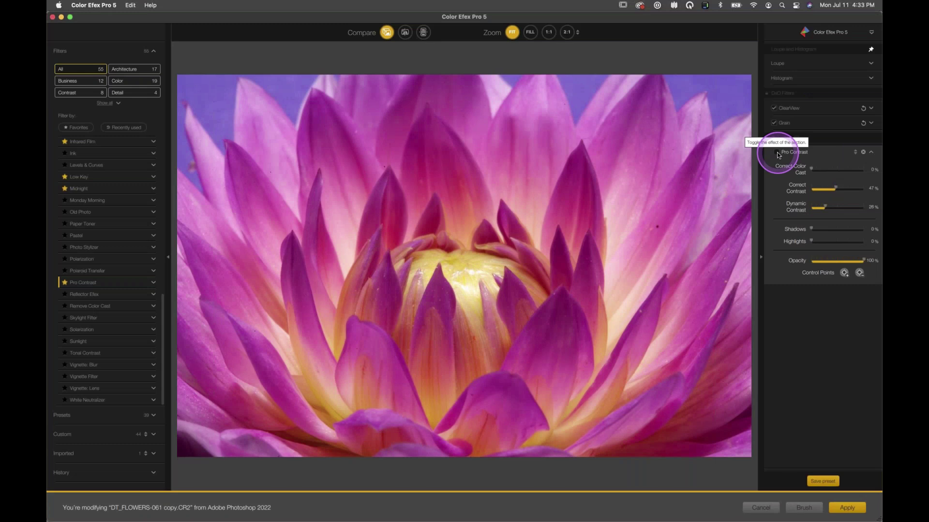
pyautogui.click(777, 153)
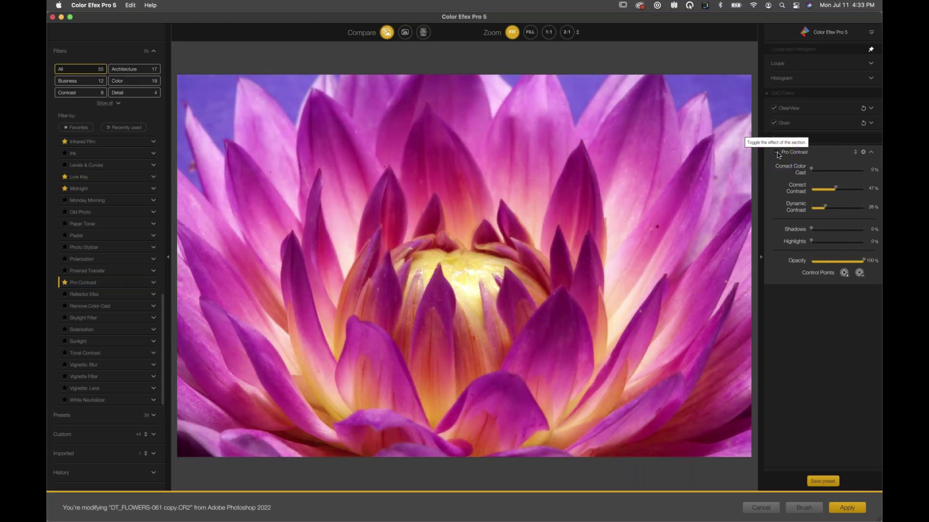
pyautogui.click(777, 153)
pyautogui.click(777, 153)
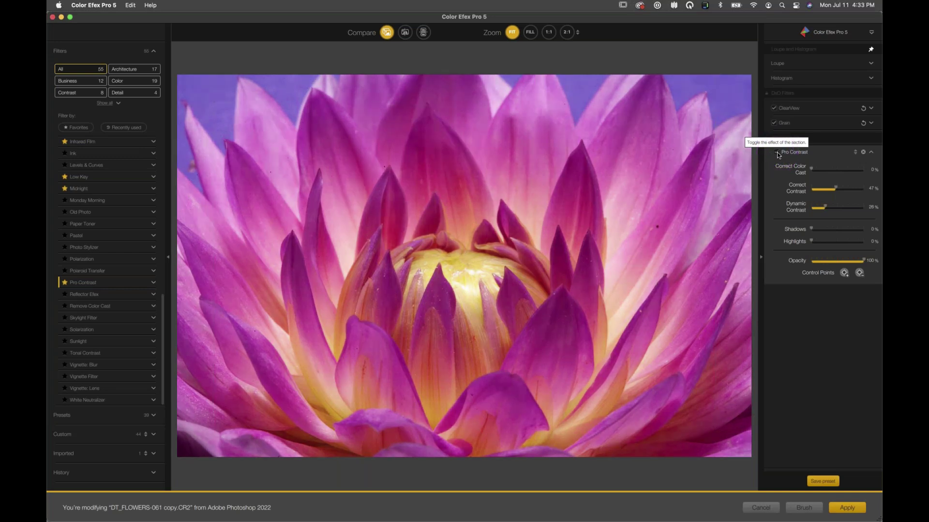
pyautogui.click(777, 154)
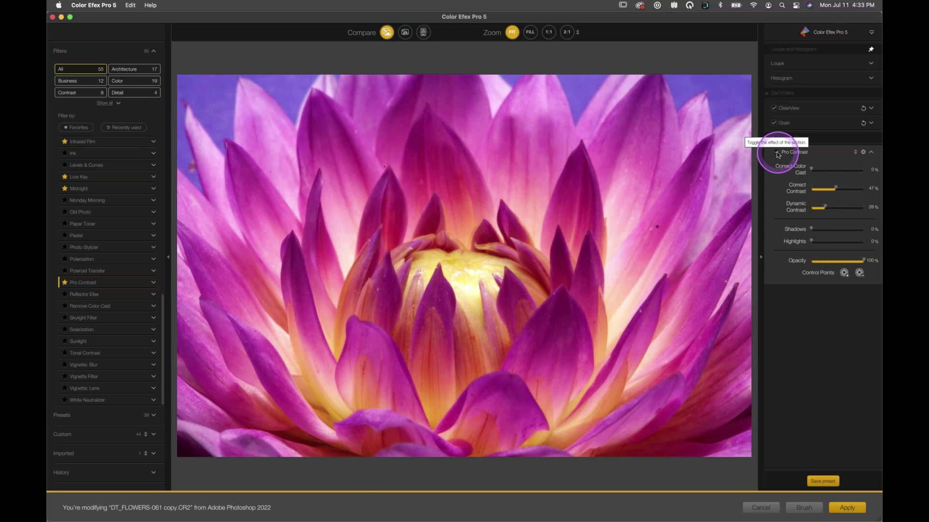
# Step: Add the Bleach Bypass filter as a second filter on top of Pro Contrast
pyautogui.click(122, 233)
pyautogui.scroll(10, 123, 234)
pyautogui.scroll(5, 123, 234)
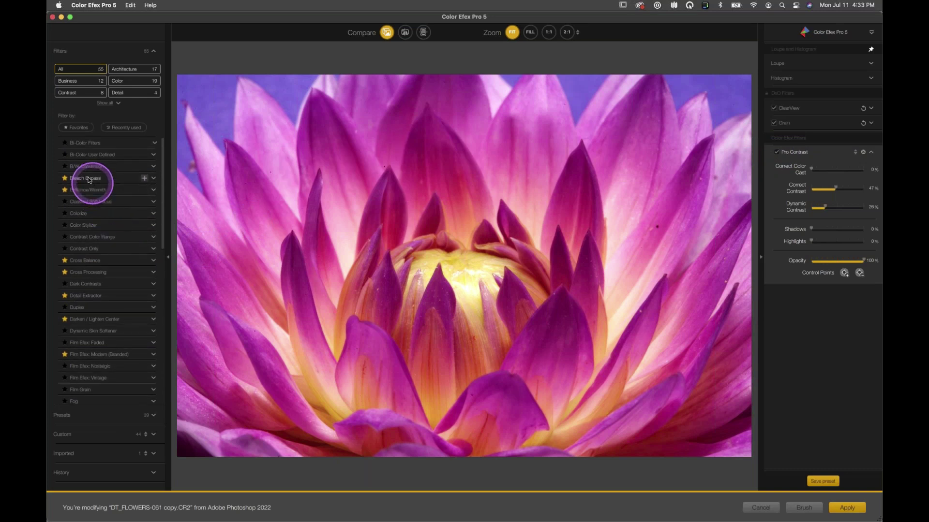
pyautogui.click(144, 178)
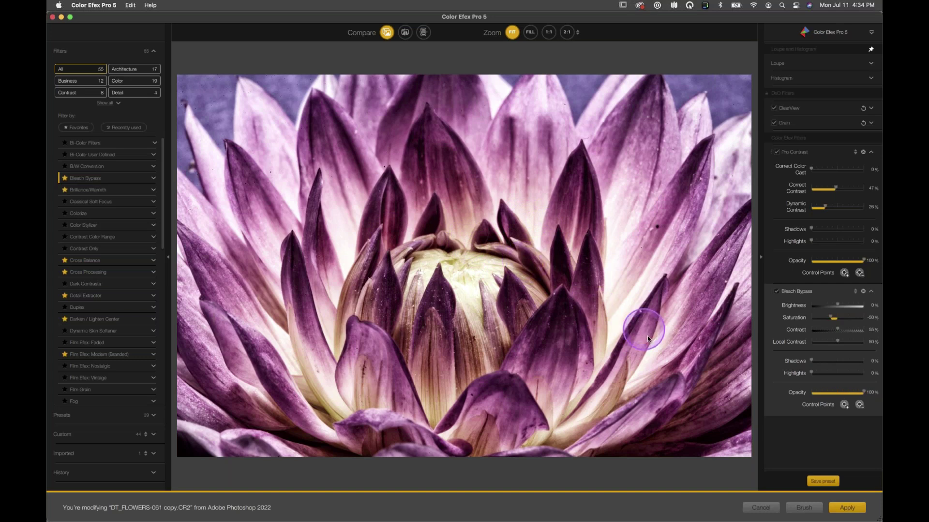
# Step: Toggle the Bleach Bypass filter off and on to compare its effect on the flower, leaving it enabled
pyautogui.click(775, 292)
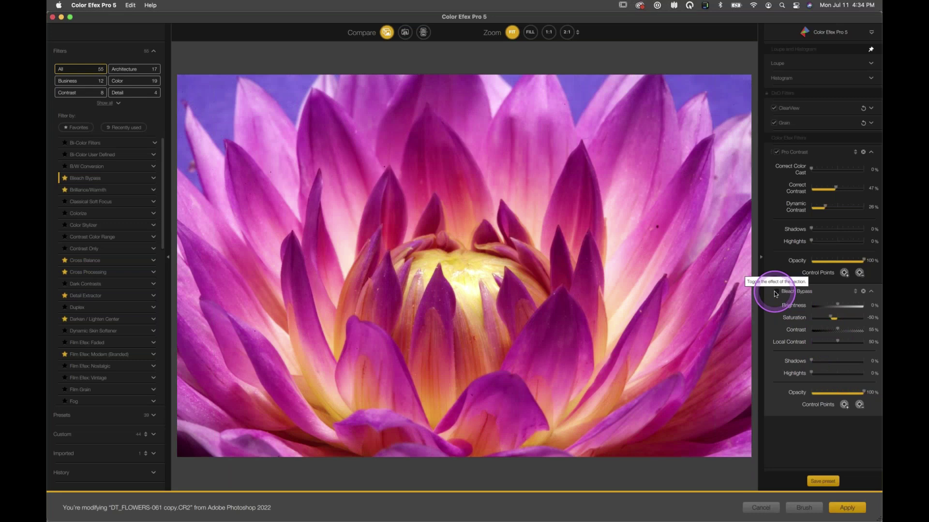
pyautogui.click(774, 292)
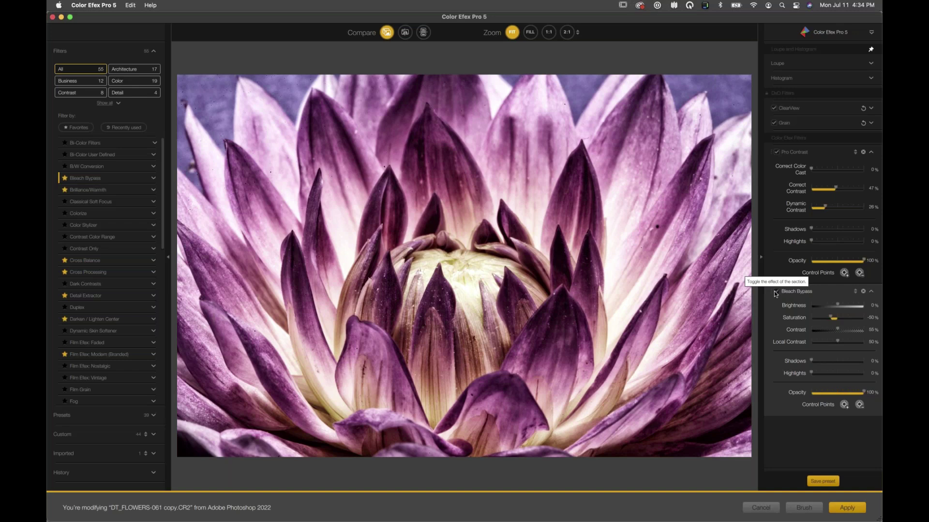
pyautogui.click(775, 293)
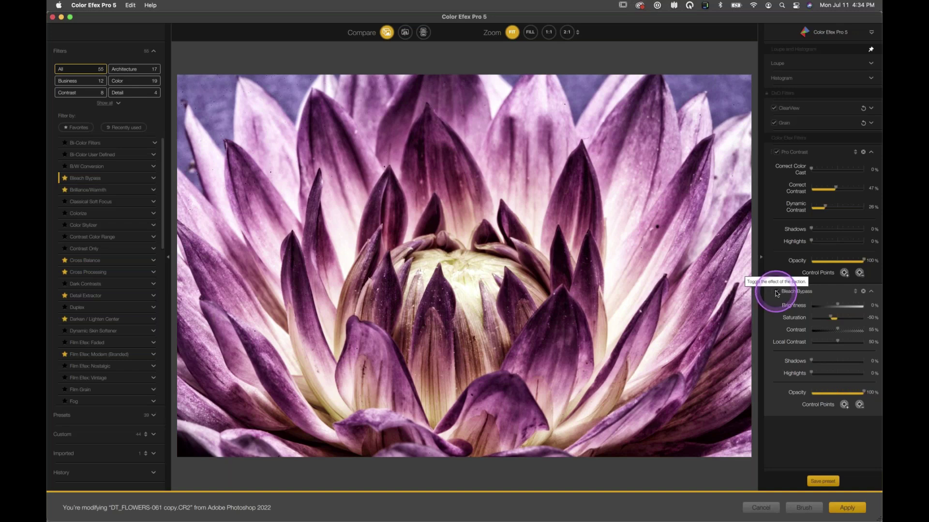
pyautogui.click(775, 293)
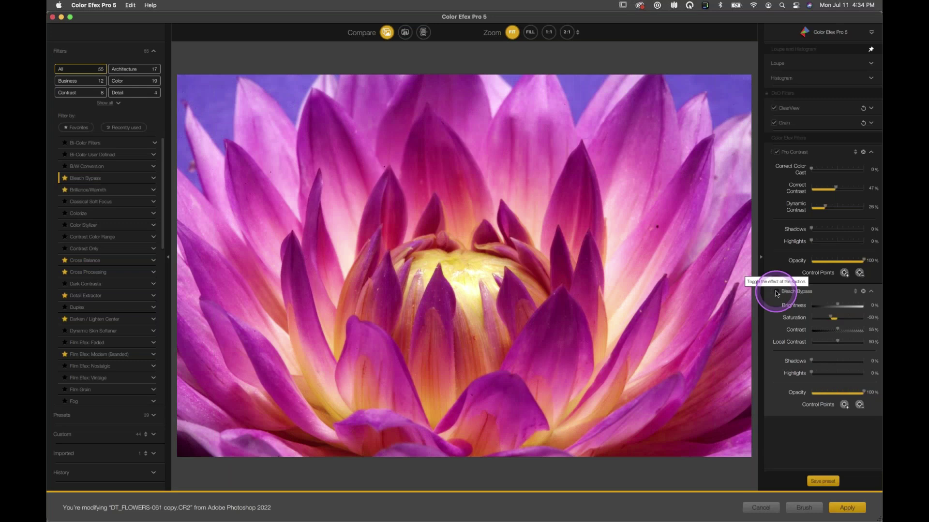
pyautogui.click(776, 293)
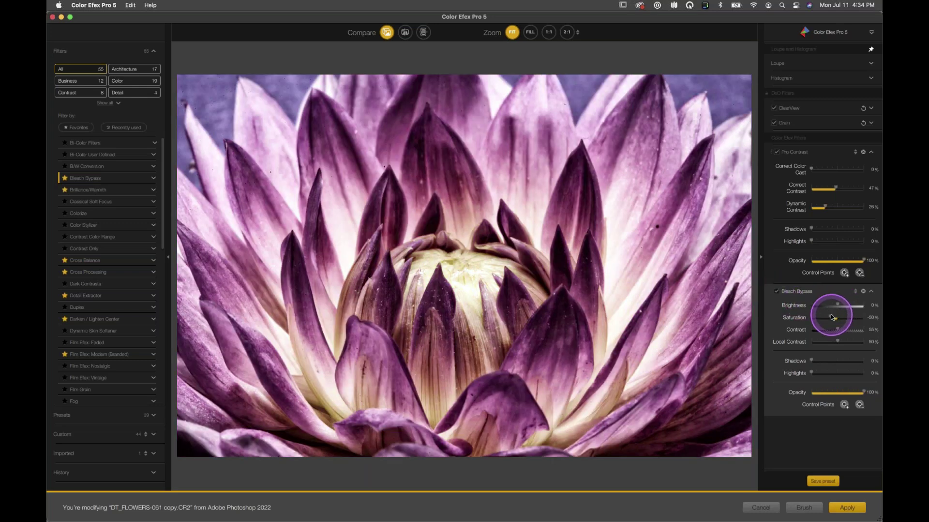
# Step: Set the Bleach Bypass filter's Saturation to 0% and its Contrast to 20%
pyautogui.click(872, 318)
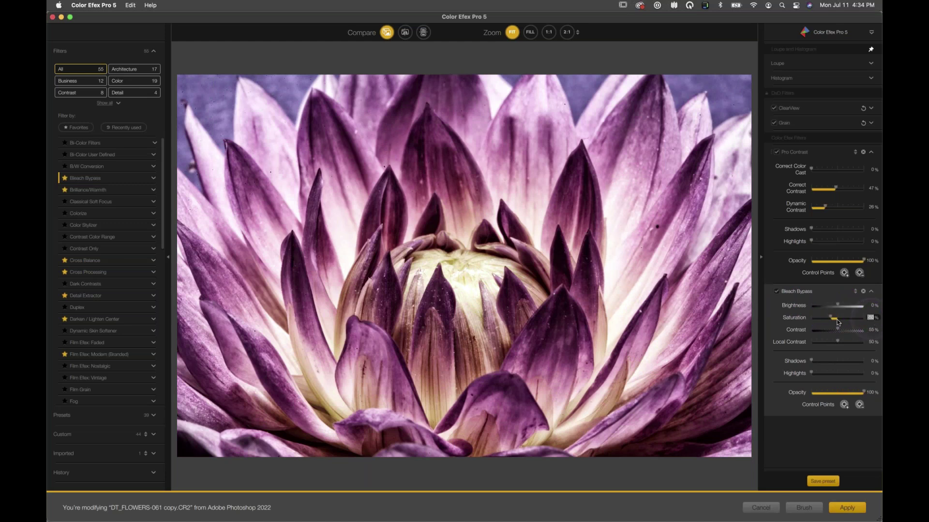
pyautogui.moveTo(831, 319); pyautogui.dragTo(865, 317)
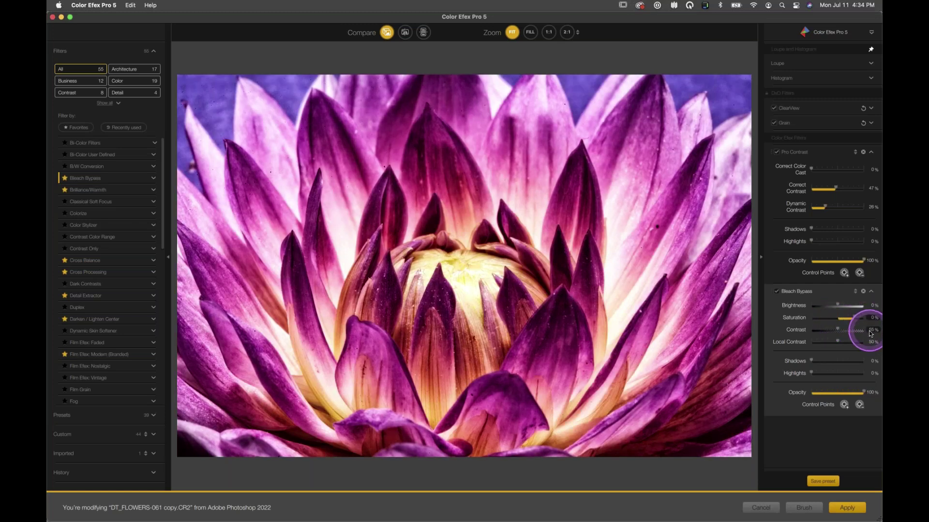
pyautogui.click(871, 331)
pyautogui.write('0')
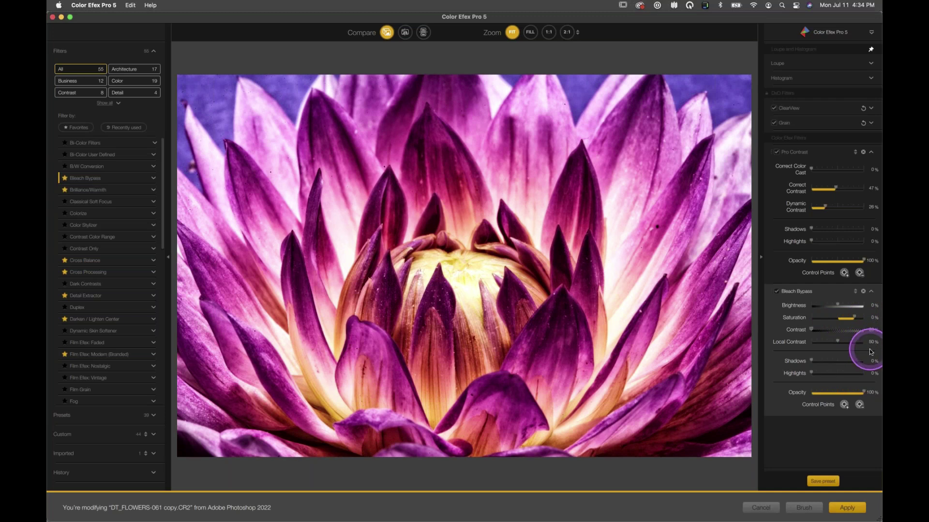
pyautogui.press('Return')
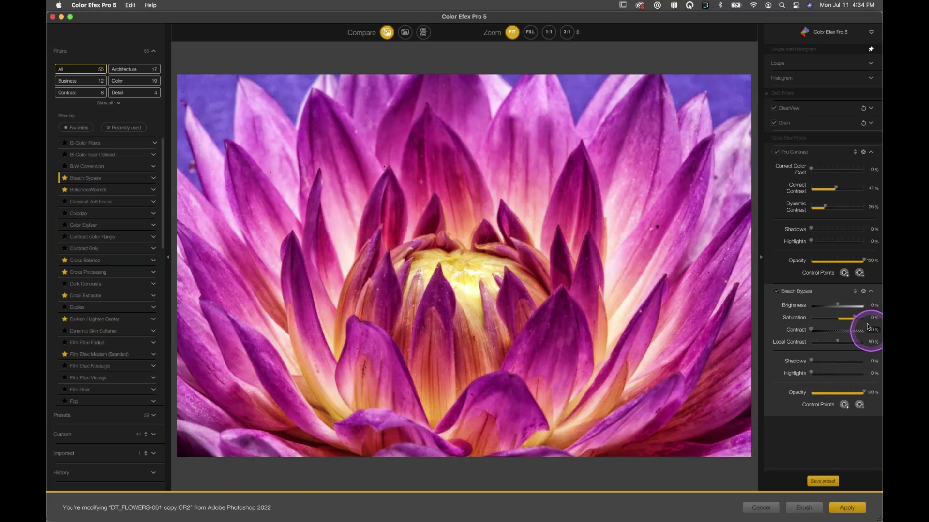
pyautogui.click(870, 330)
pyautogui.write('20')
pyautogui.press('Return')
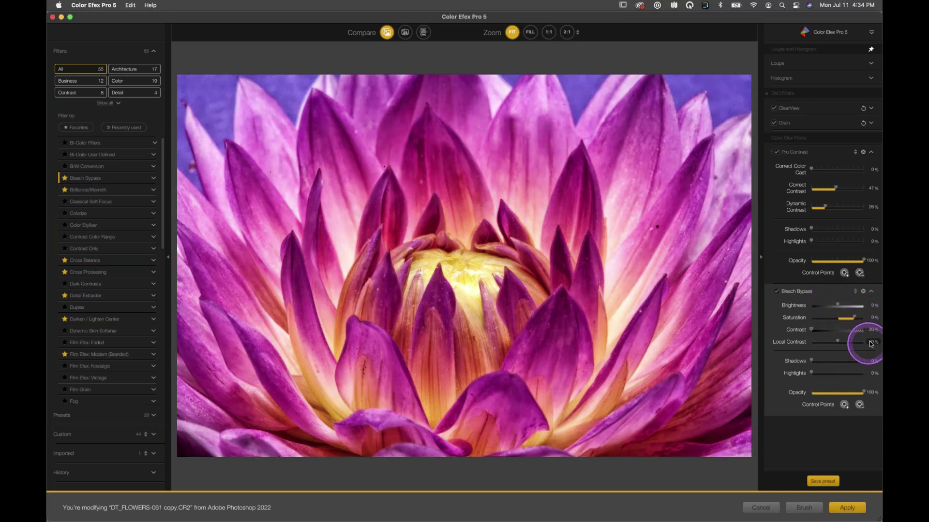
# Step: Reduce the Bleach Bypass Local Contrast to 0% and toggle the filter off and on to compare
pyautogui.moveTo(837, 341); pyautogui.dragTo(776, 342)
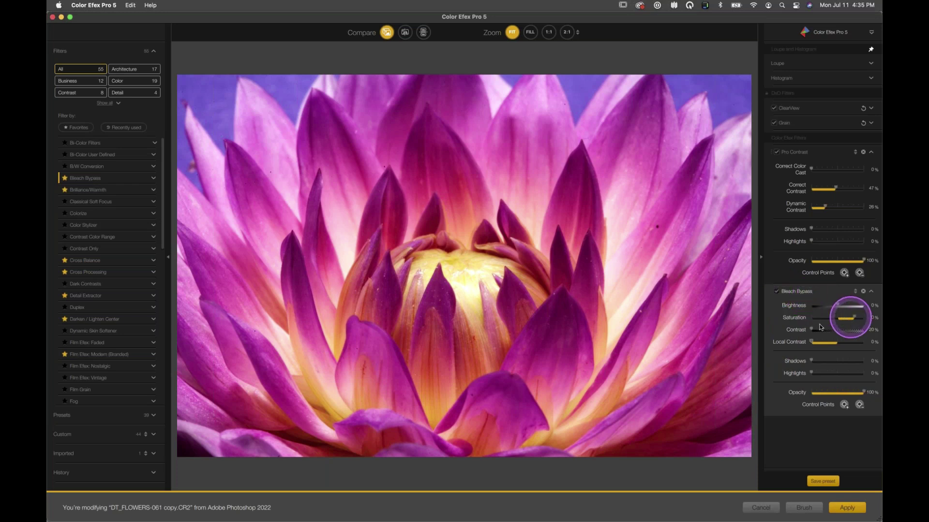
pyautogui.click(777, 292)
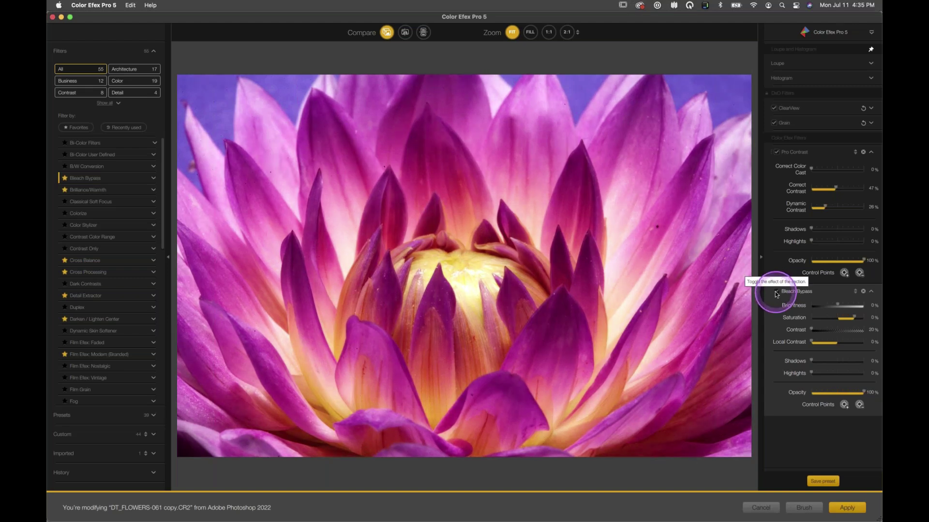
pyautogui.click(777, 292)
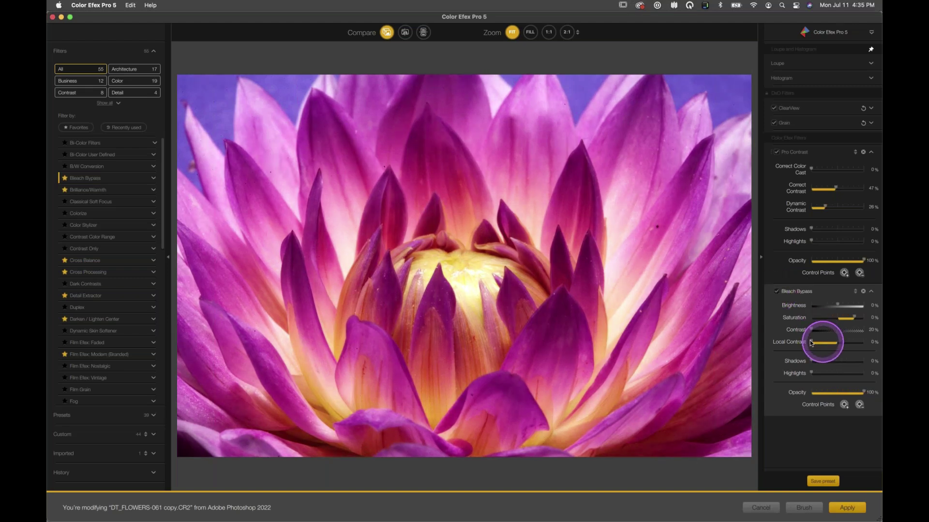
# Step: Set the Bleach Bypass Local Contrast to about 56% and toggle the filter to compare, leaving it enabled
pyautogui.moveTo(812, 344); pyautogui.dragTo(841, 345)
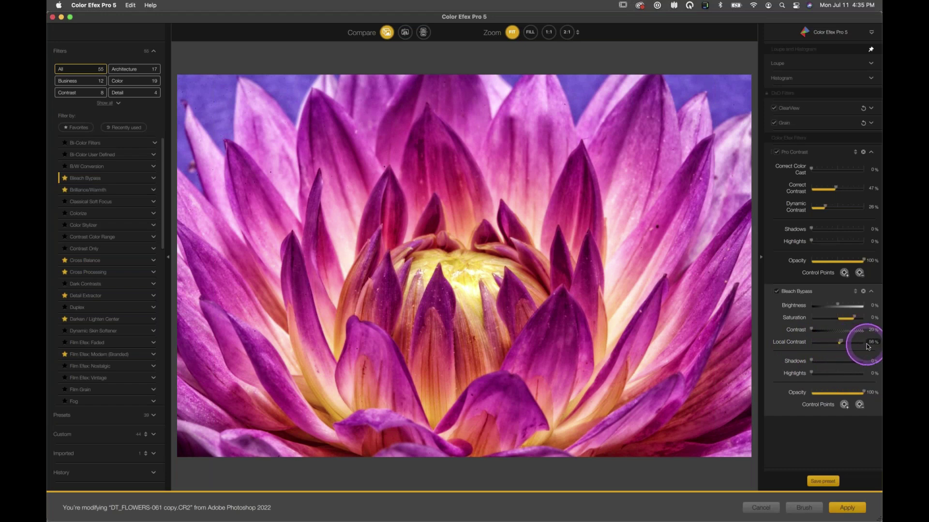
pyautogui.click(776, 293)
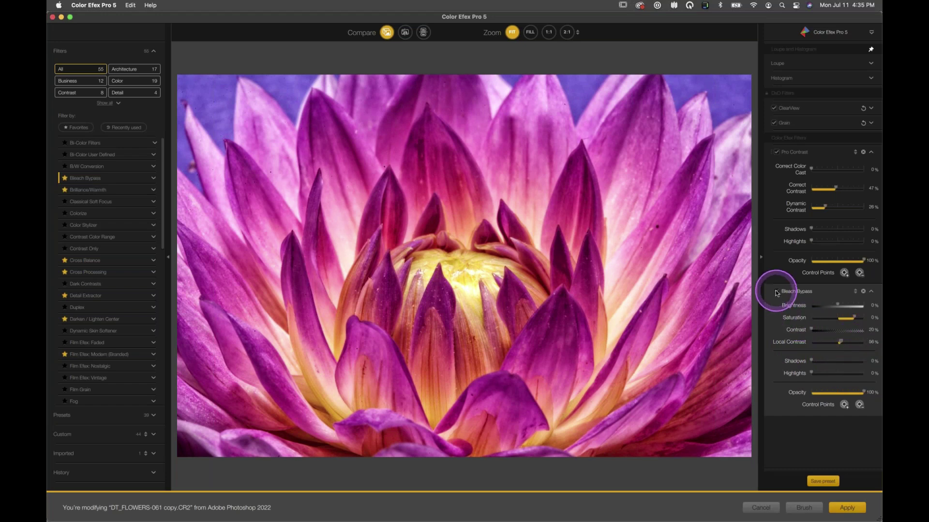
pyautogui.click(776, 292)
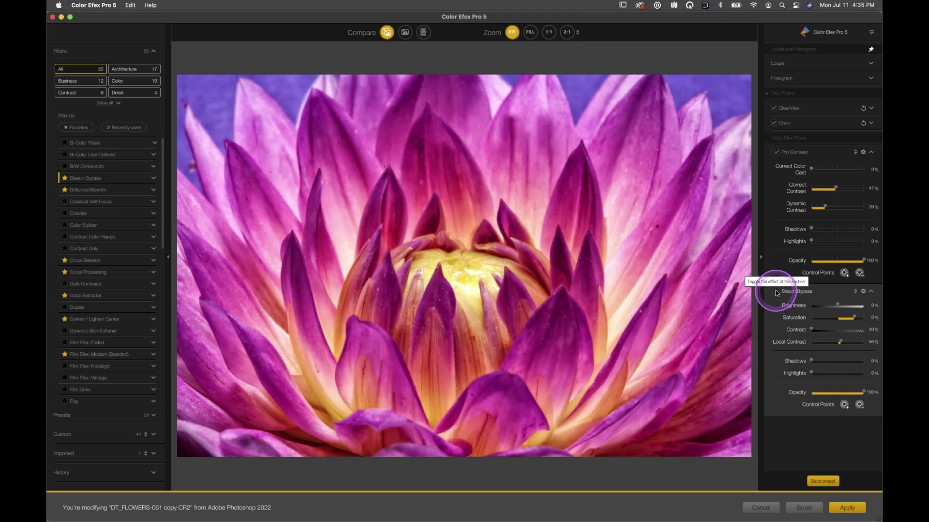
pyautogui.click(775, 292)
pyautogui.click(776, 293)
pyautogui.click(776, 293)
pyautogui.click(776, 292)
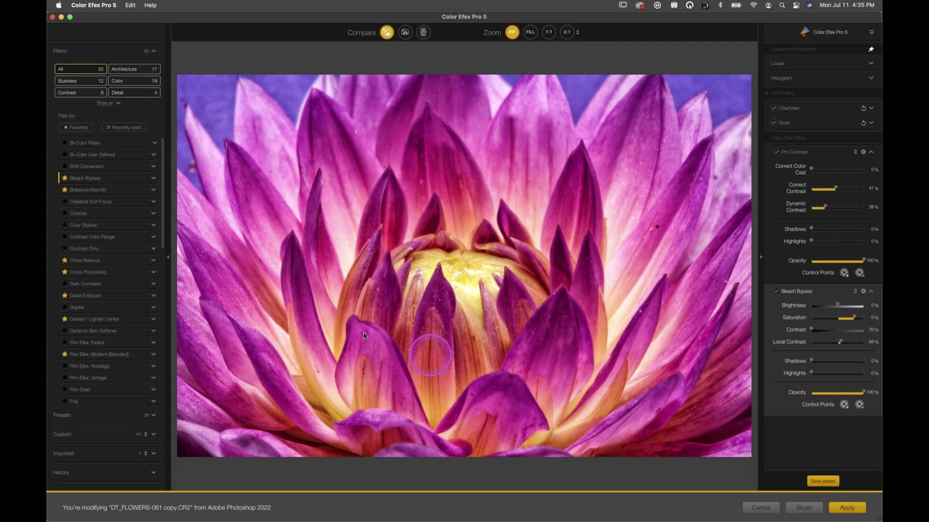
pyautogui.click(447, 333)
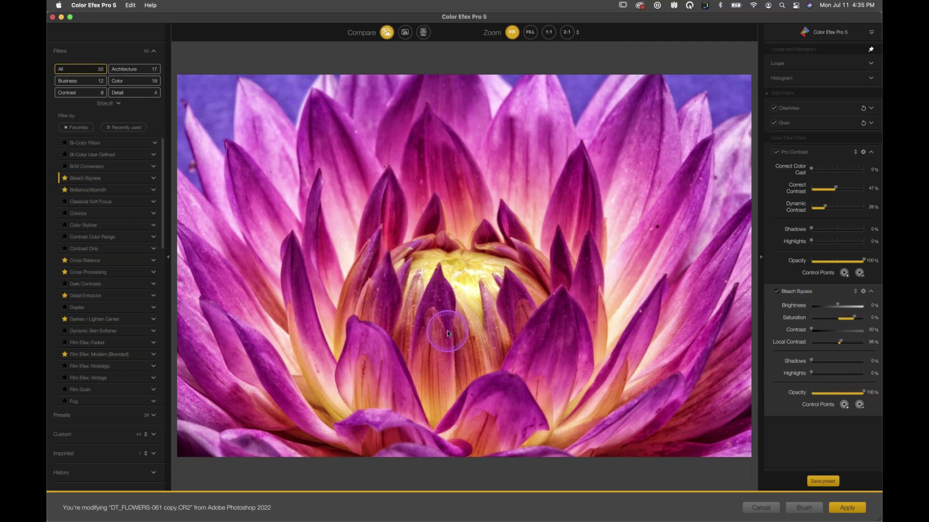
# Step: Add a positive Bleach Bypass control point on the central petal just below the flower's yellow core
pyautogui.click(844, 405)
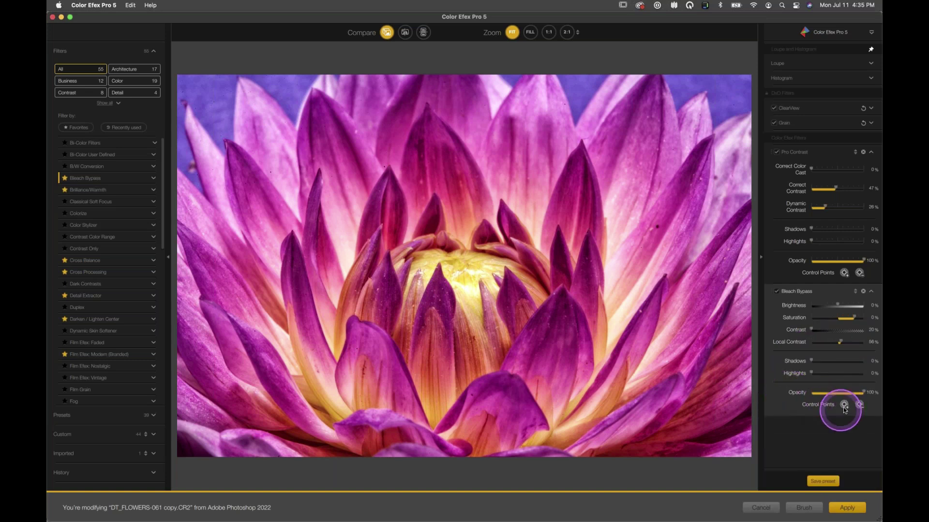
pyautogui.click(844, 405)
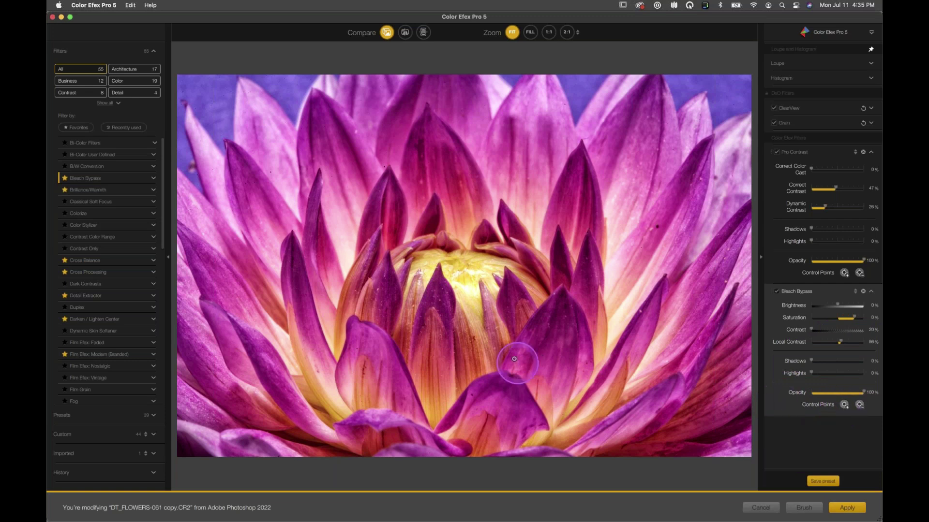
pyautogui.click(429, 364)
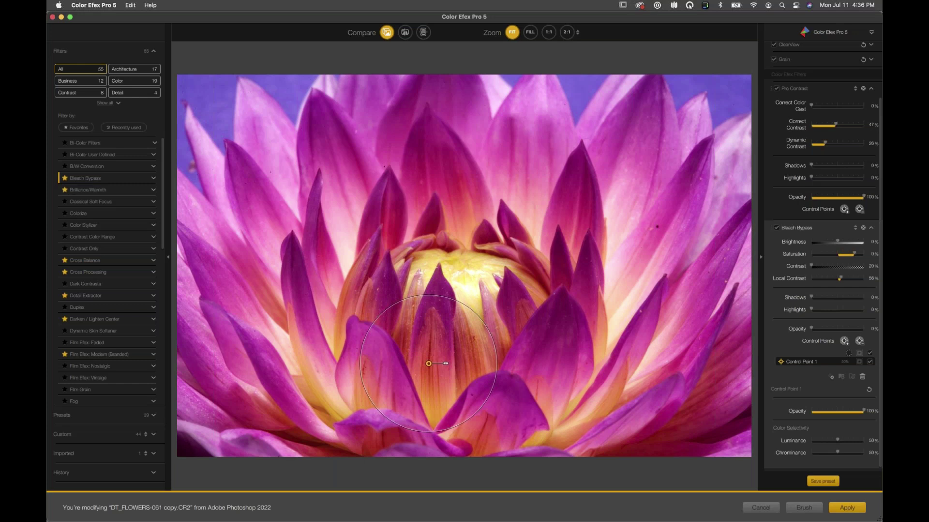
pyautogui.moveTo(428, 364)
pyautogui.mouseDown()
pyautogui.moveTo(464, 360)
pyautogui.moveTo(482, 316)
pyautogui.moveTo(454, 192)
pyautogui.moveTo(418, 188)
pyautogui.moveTo(564, 87)
pyautogui.moveTo(530, 103)
pyautogui.moveTo(531, 129)
pyautogui.moveTo(429, 344)
pyautogui.moveTo(436, 376)
pyautogui.moveTo(434, 364)
pyautogui.mouseUp()
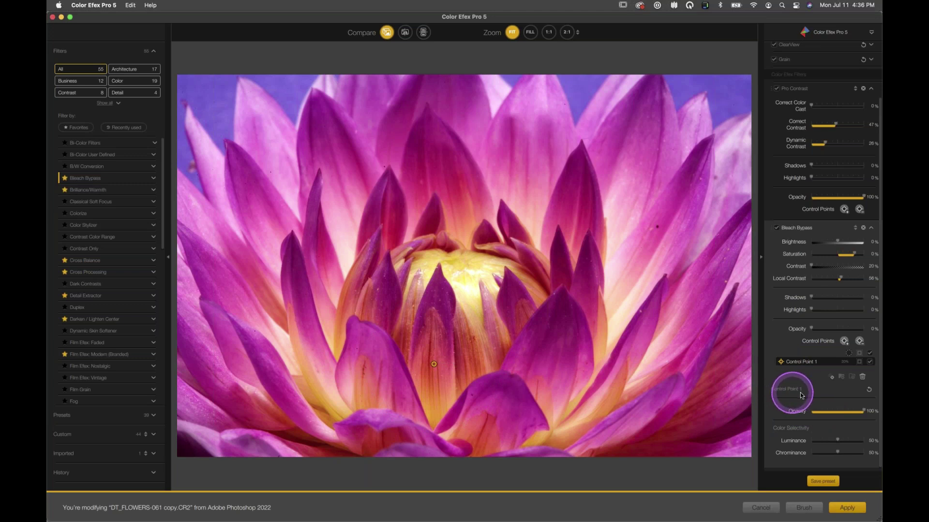
# Step: Rename the central petal's control point to "pedal detail" and set its Opacity to 75%
pyautogui.doubleClick(798, 362)
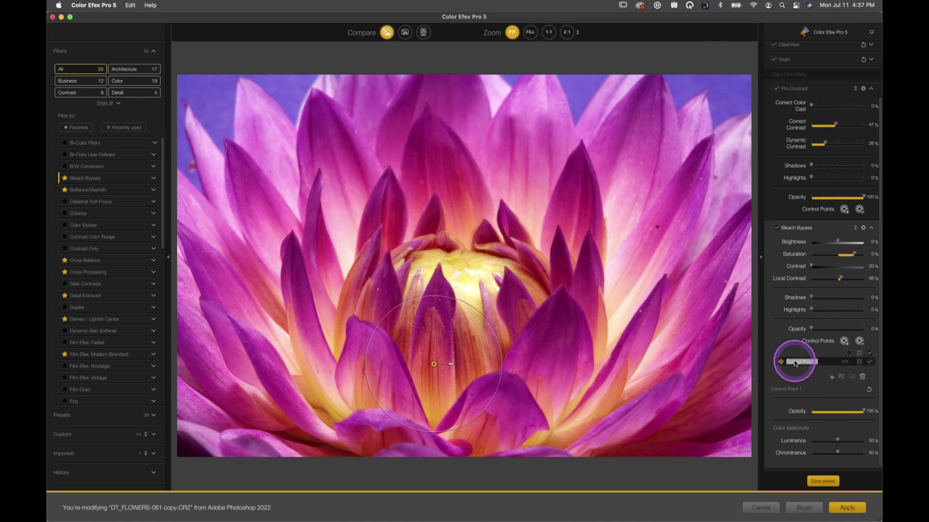
pyautogui.write('pedal detail')
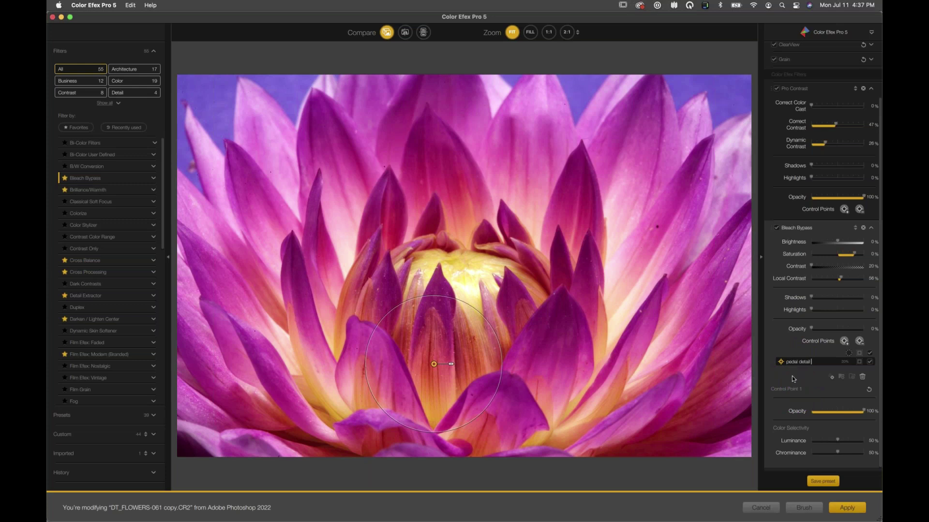
pyautogui.click(790, 375)
pyautogui.click(791, 363)
pyautogui.click(803, 424)
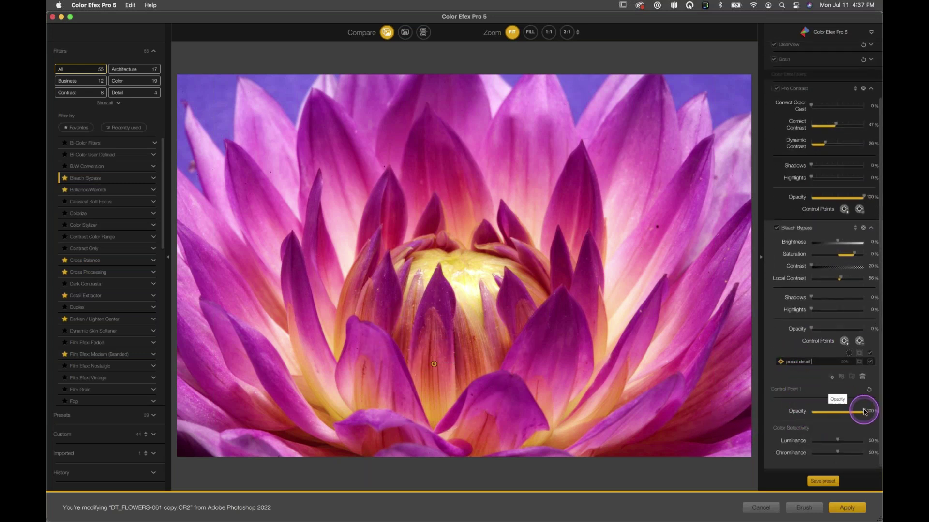
pyautogui.moveTo(865, 412)
pyautogui.mouseDown()
pyautogui.moveTo(828, 413)
pyautogui.moveTo(860, 412)
pyautogui.moveTo(850, 413)
pyautogui.mouseUp()
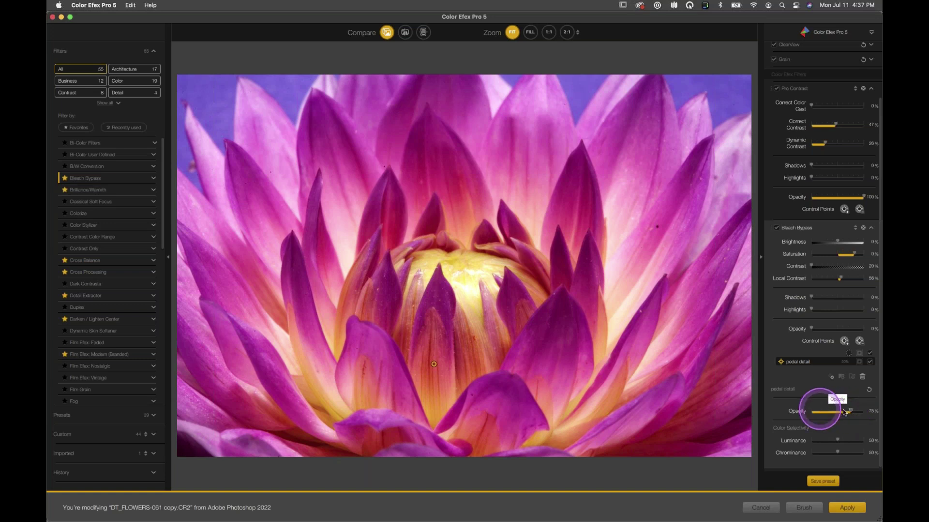
pyautogui.click(796, 367)
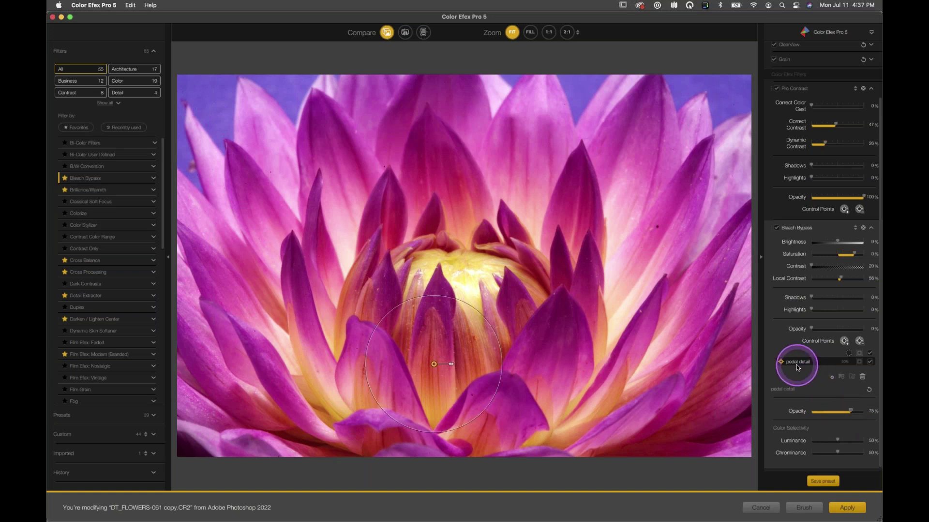
# Step: Add a negative Bleach Bypass control point on the flower's outer right petal and set its Opacity to about 30%
pyautogui.click(844, 341)
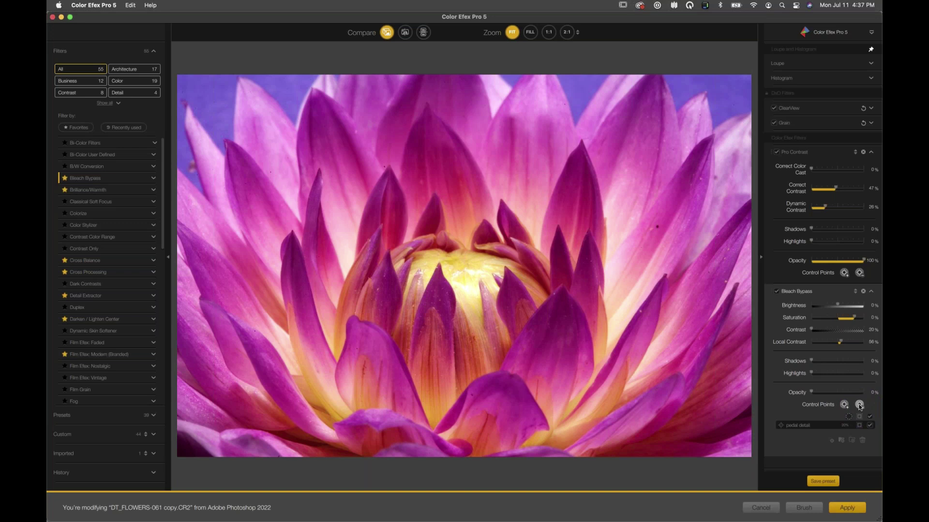
pyautogui.click(859, 405)
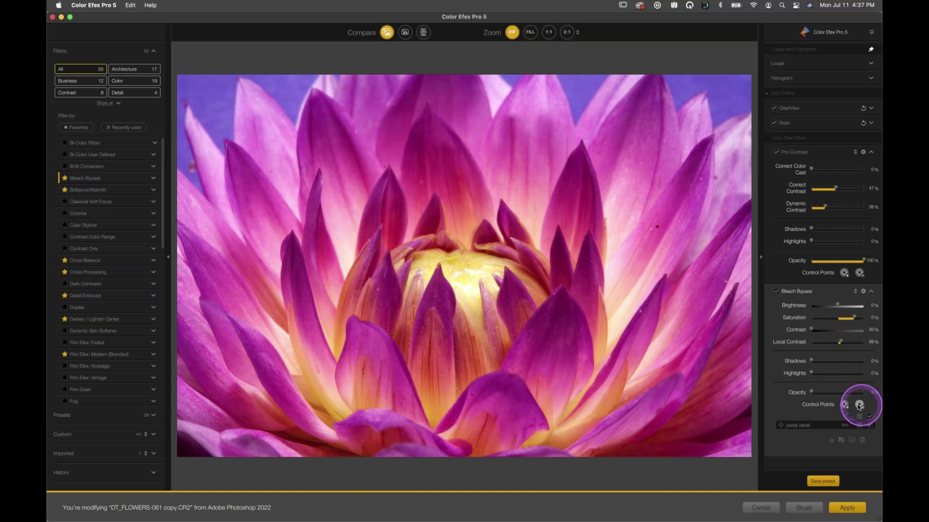
pyautogui.click(695, 291)
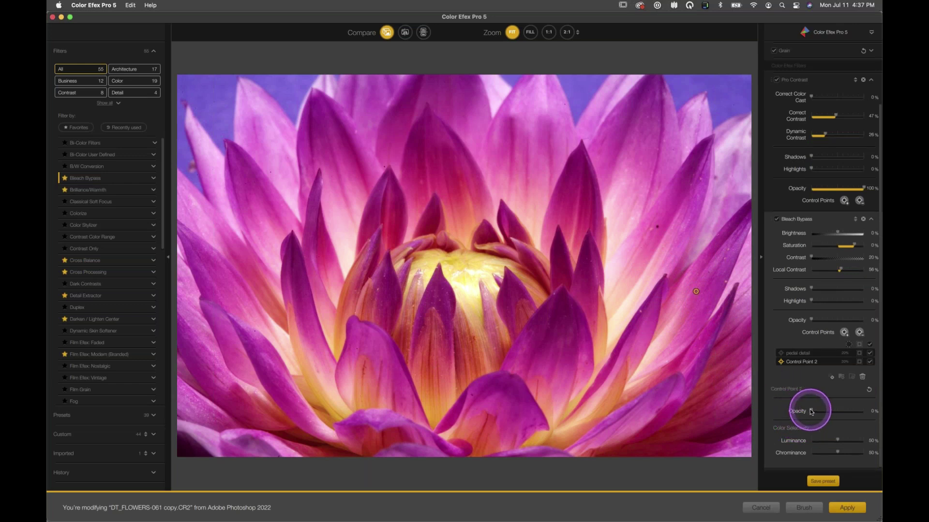
pyautogui.moveTo(811, 412)
pyautogui.mouseDown()
pyautogui.moveTo(837, 412)
pyautogui.moveTo(828, 412)
pyautogui.mouseUp()
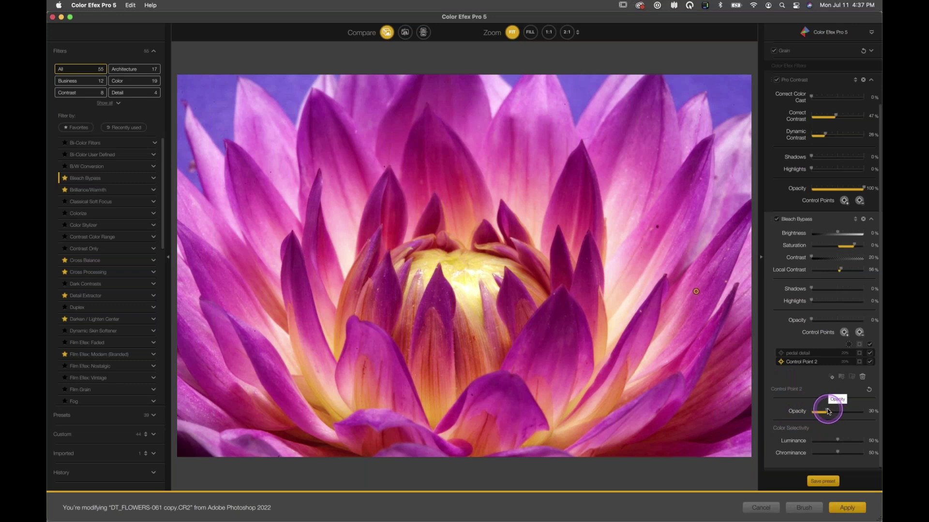
# Step: Add a positive Bleach Bypass control point on the dark petal left of the flower's core with Opacity about 59%
pyautogui.scroll(2, 823, 329)
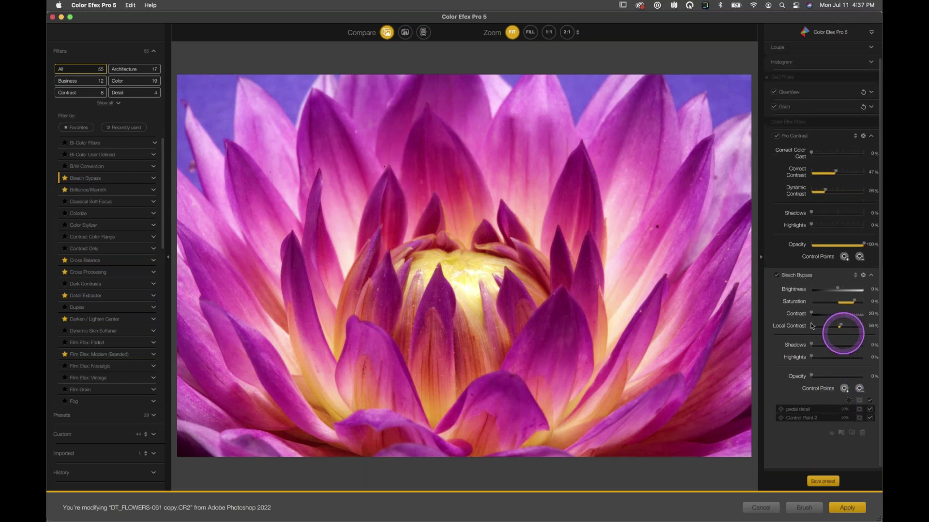
pyautogui.click(310, 277)
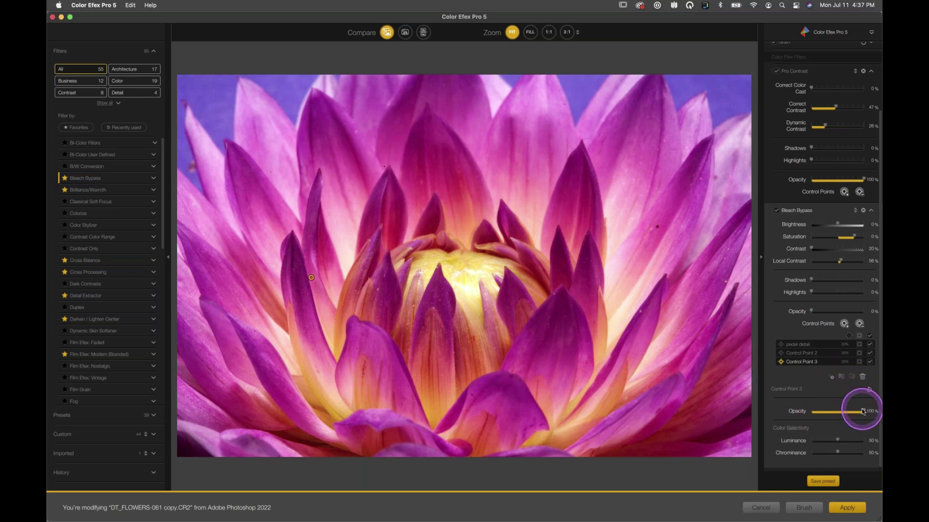
pyautogui.moveTo(863, 412); pyautogui.dragTo(839, 411)
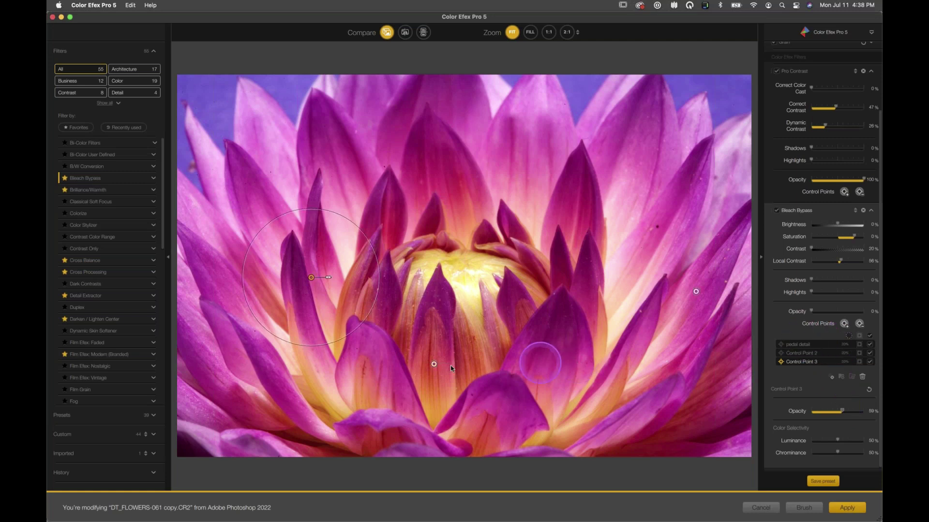
# Step: Select the "pedal detail" control point on the central petal and show its selection mask
pyautogui.click(435, 364)
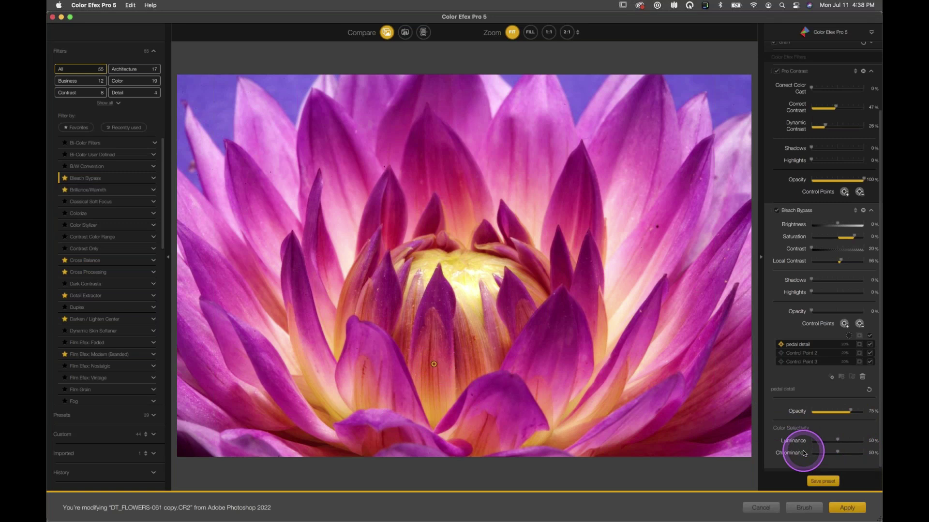
pyautogui.click(796, 347)
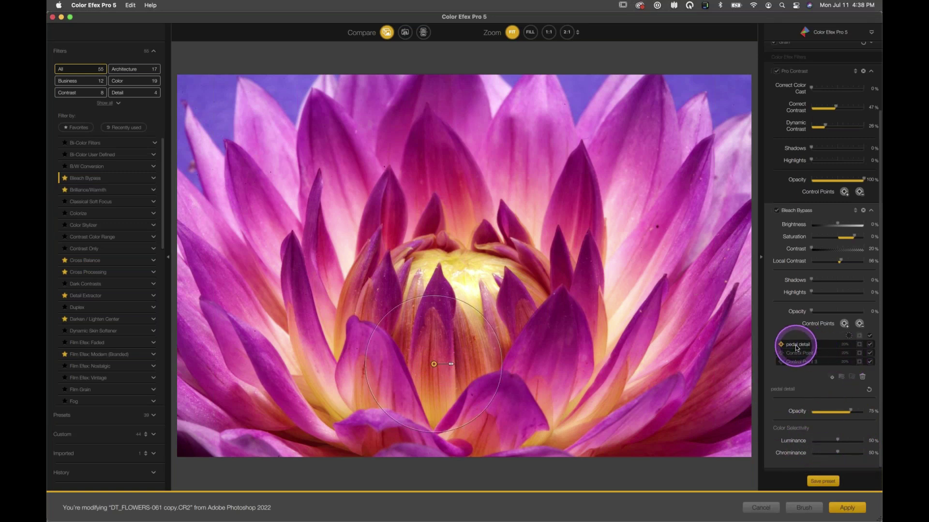
pyautogui.click(859, 345)
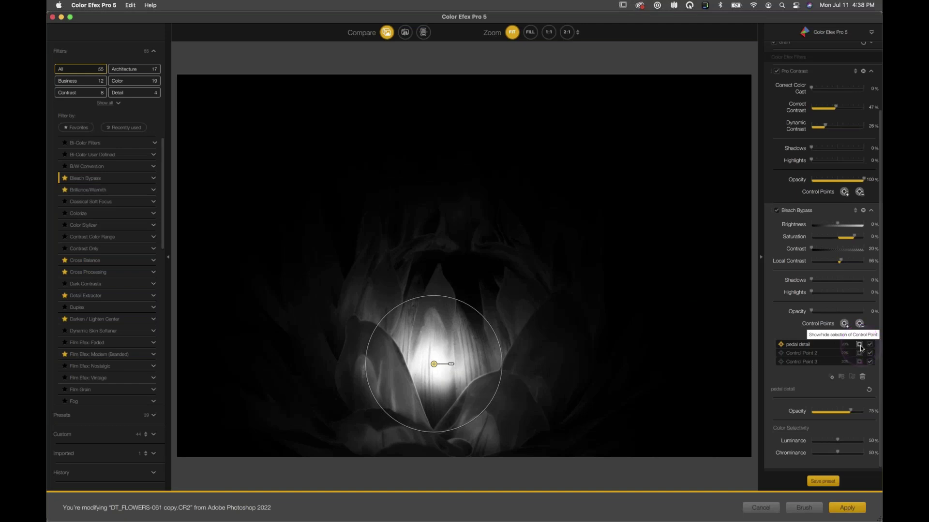
pyautogui.click(816, 405)
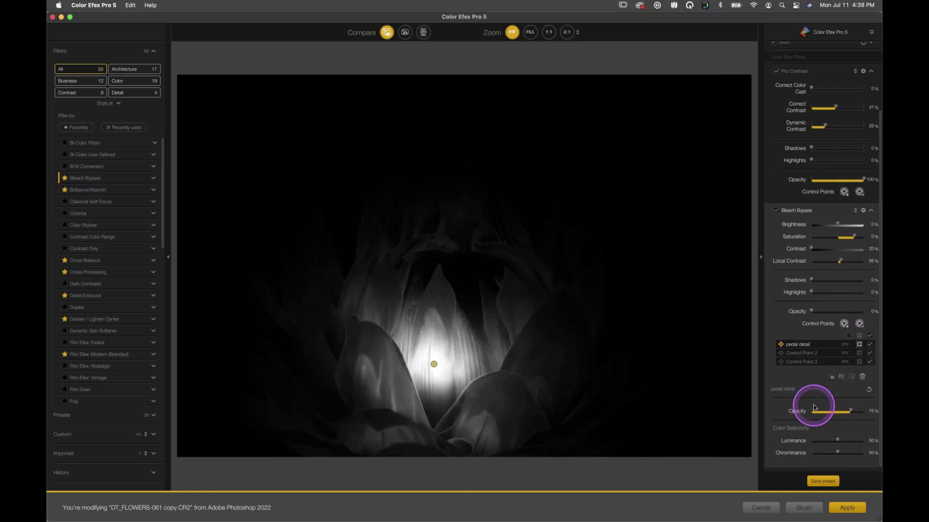
pyautogui.click(786, 429)
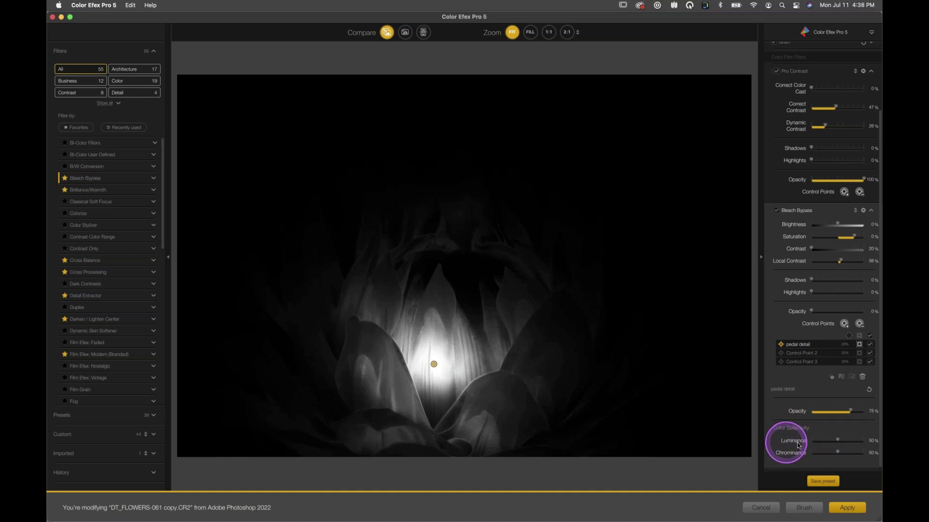
# Step: Try raised Luminance selectivity on the "pedal detail" control point, and lower both its Luminance and Chrominance to 0%
pyautogui.click(838, 442)
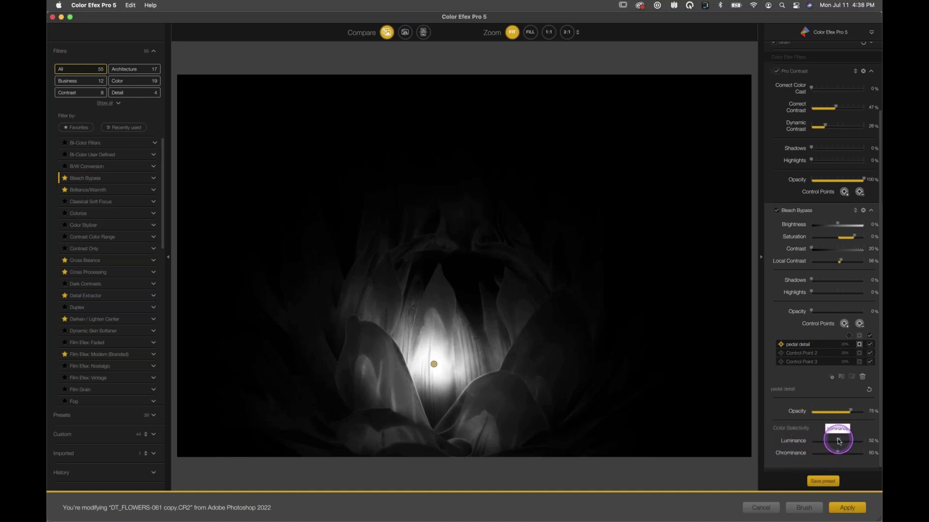
pyautogui.moveTo(839, 441); pyautogui.dragTo(857, 440)
pyautogui.moveTo(435, 373); pyautogui.dragTo(435, 368)
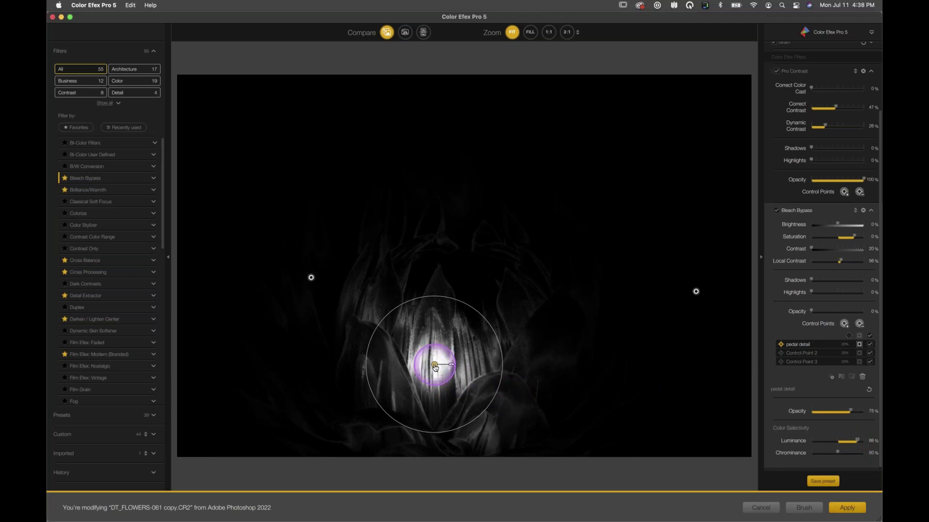
pyautogui.moveTo(856, 440)
pyautogui.mouseDown()
pyautogui.moveTo(787, 441)
pyautogui.moveTo(844, 443)
pyautogui.mouseUp()
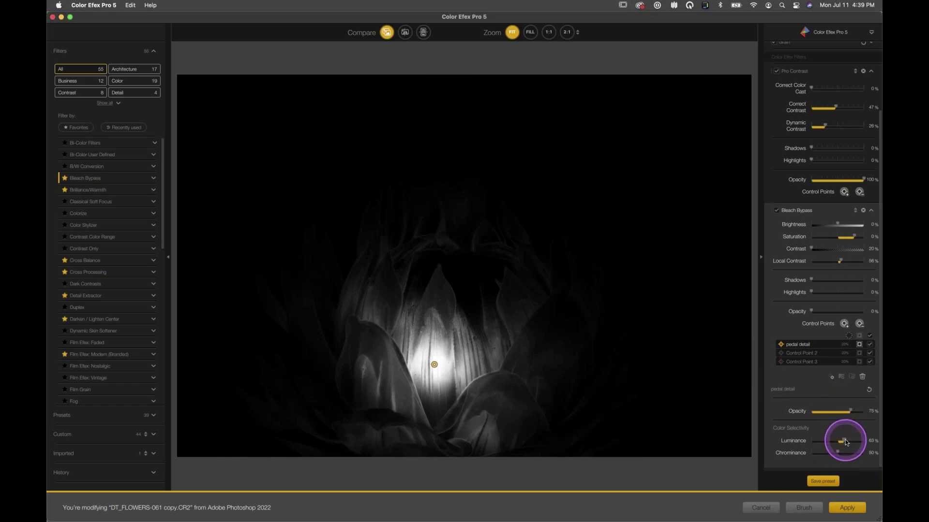
pyautogui.moveTo(844, 442); pyautogui.dragTo(801, 451)
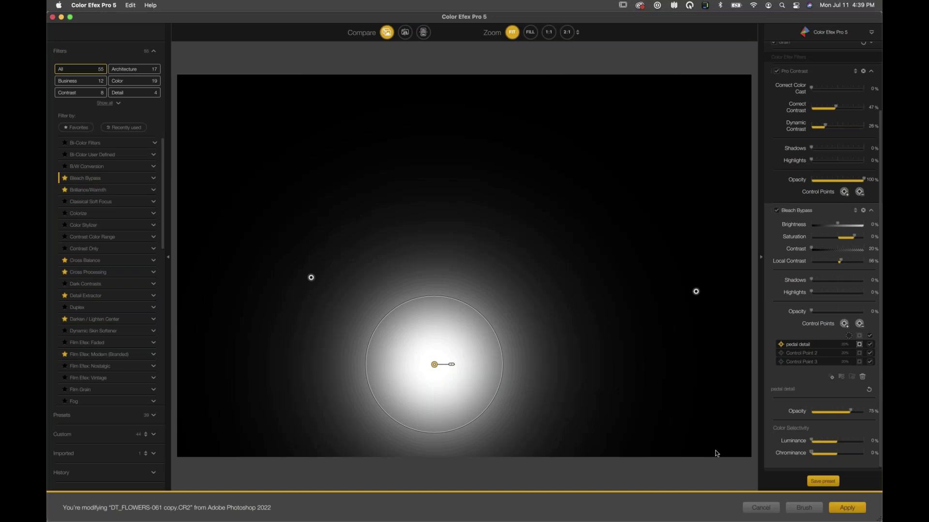
# Step: Hide the "pedal detail" selection mask and set the point's Luminance to about 67% and Chrominance to about 60%
pyautogui.click(845, 344)
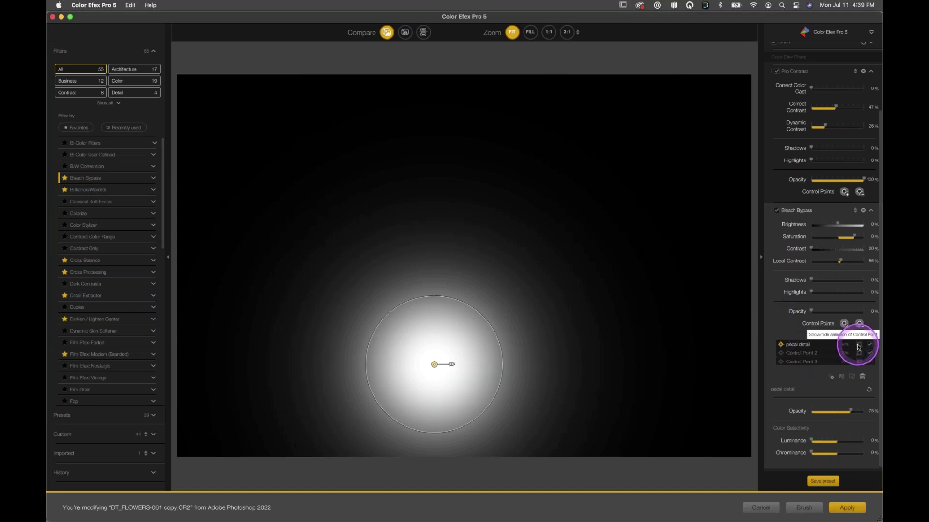
pyautogui.click(859, 347)
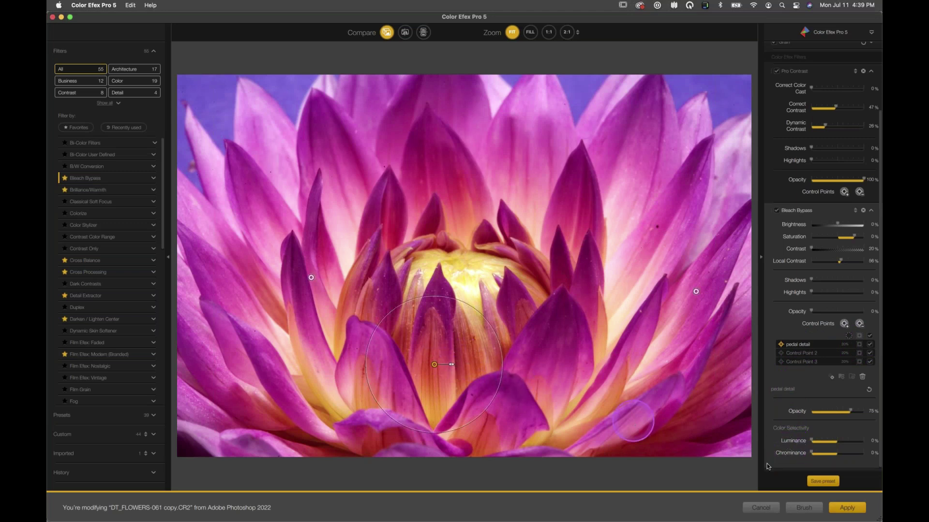
pyautogui.moveTo(812, 441); pyautogui.dragTo(842, 454)
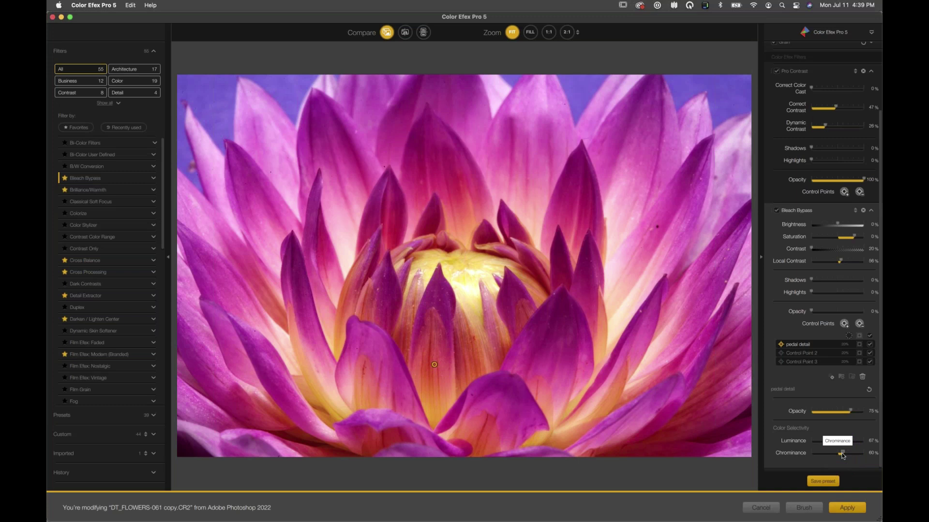
pyautogui.click(828, 374)
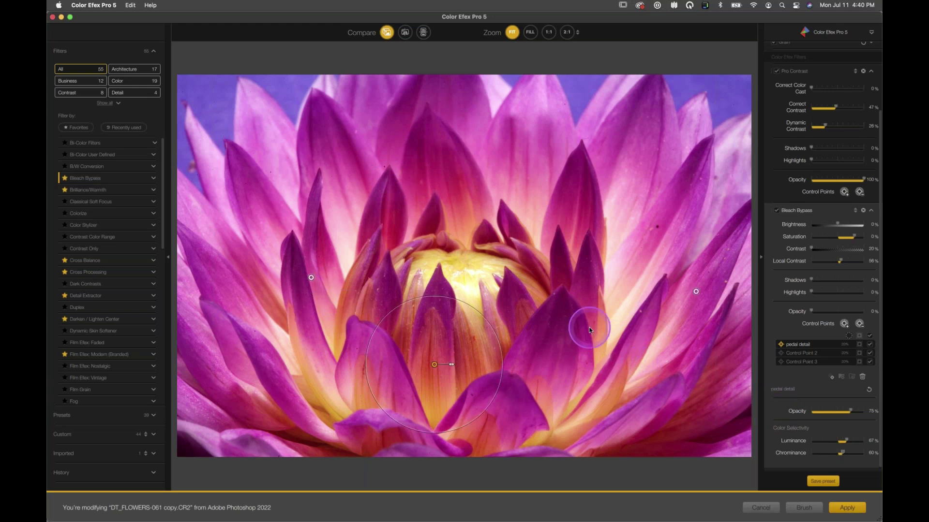
# Step: Collapse the Pro Contrast and Bleach Bypass settings, and reopen Bleach Bypass to review its list of control points
pyautogui.click(871, 210)
pyautogui.click(870, 152)
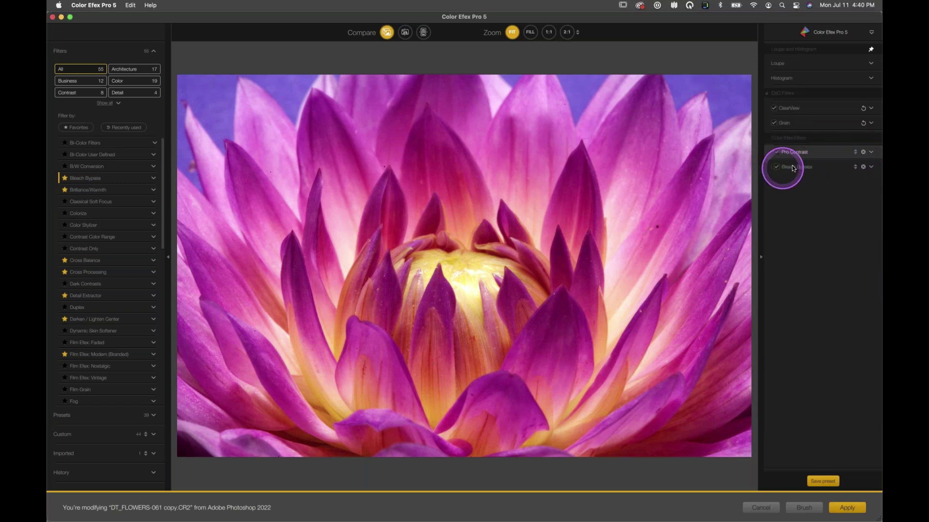
pyautogui.click(797, 168)
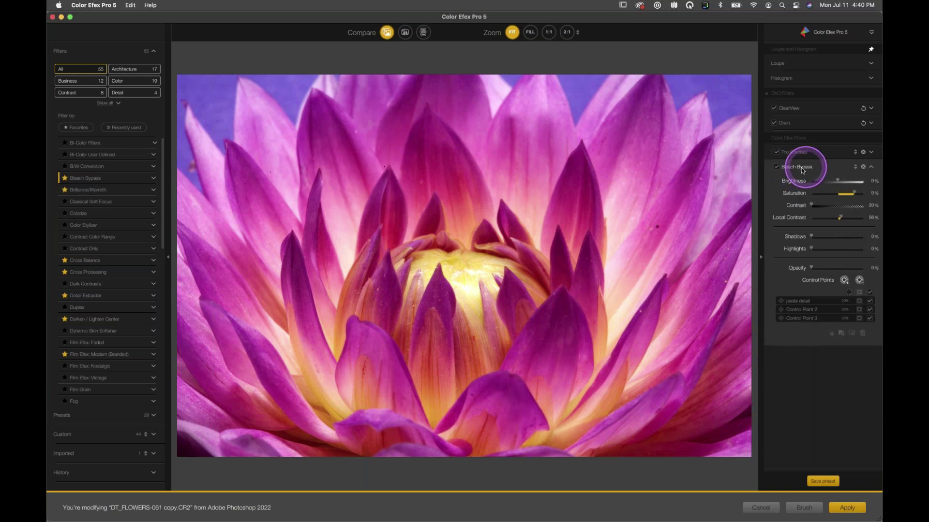
pyautogui.moveTo(811, 294); pyautogui.dragTo(788, 338)
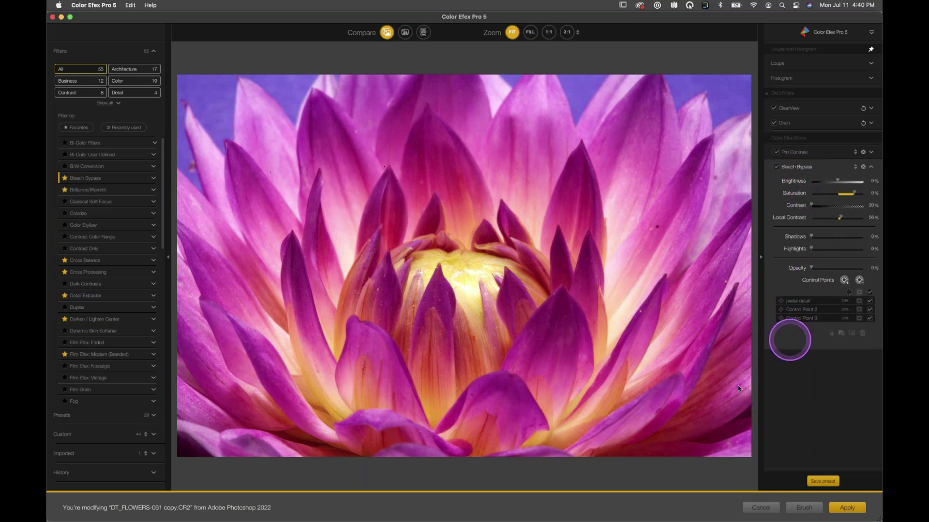
pyautogui.moveTo(697, 407); pyautogui.dragTo(758, 436)
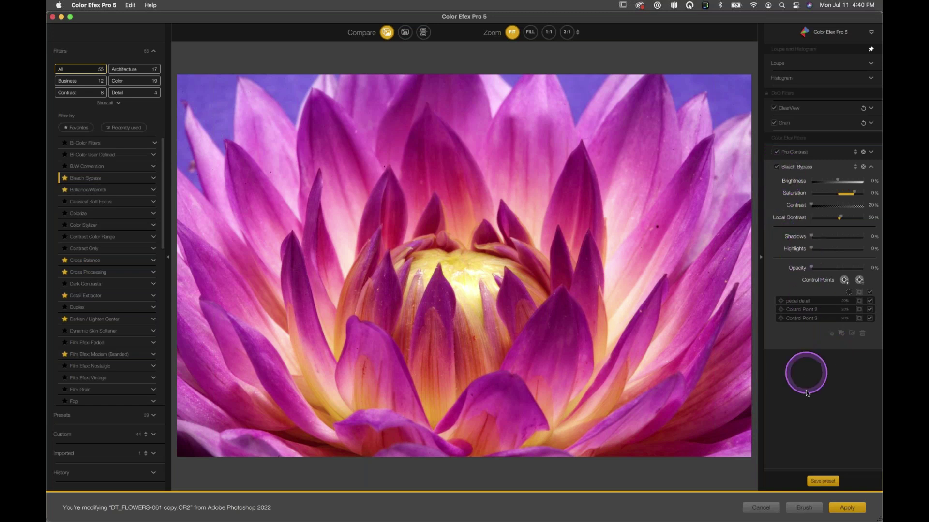
# Step: Save the filter stack with its control points as a custom preset named "ProContrast with detail bleach bypass"
pyautogui.click(819, 481)
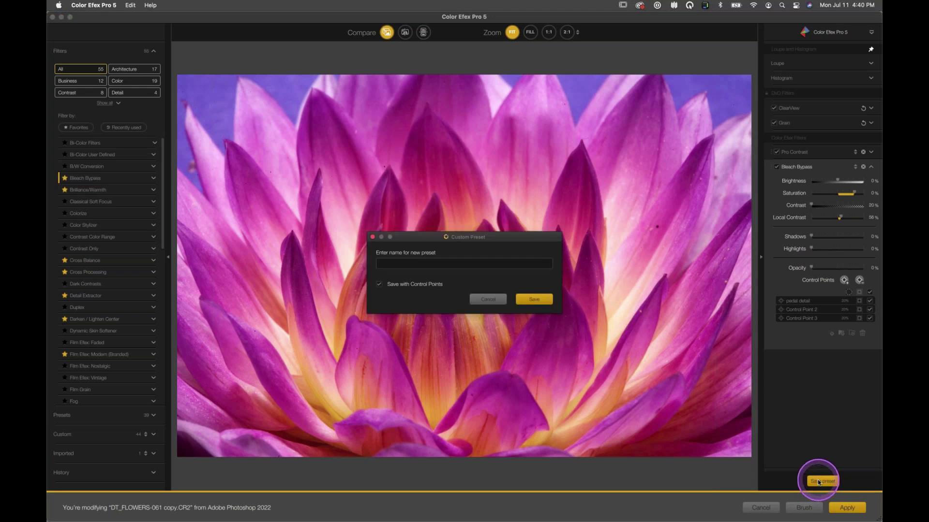
pyautogui.moveTo(426, 237); pyautogui.dragTo(516, 144)
pyautogui.write('Pro')
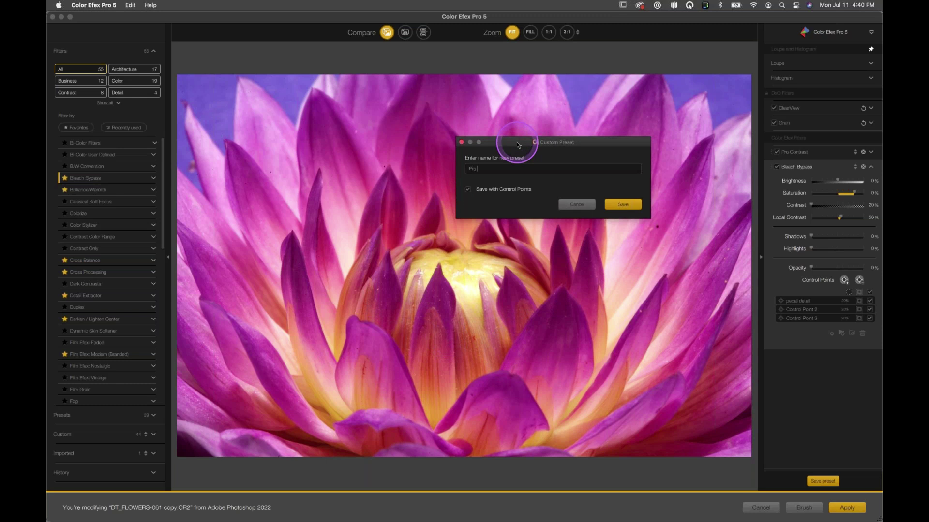
pyautogui.write('Cont')
pyautogui.write('rast with detail bleach bypass')
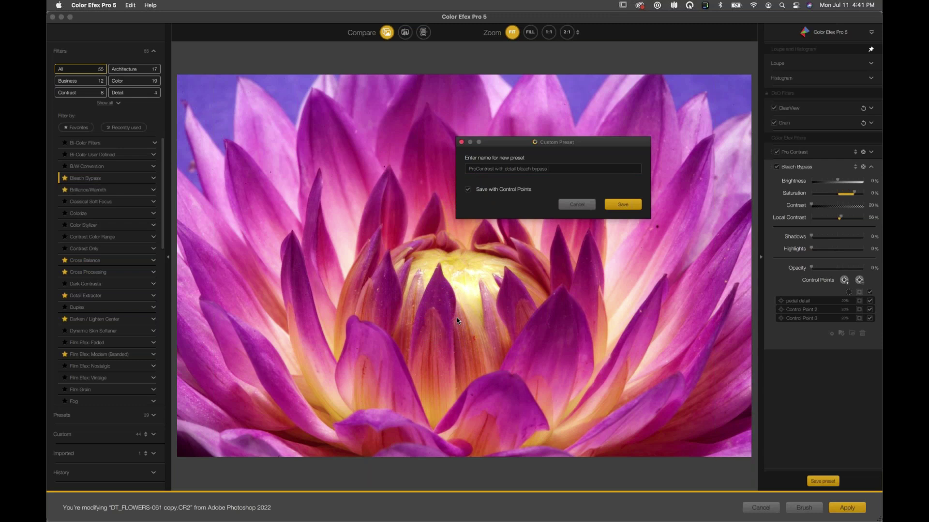
pyautogui.click(618, 205)
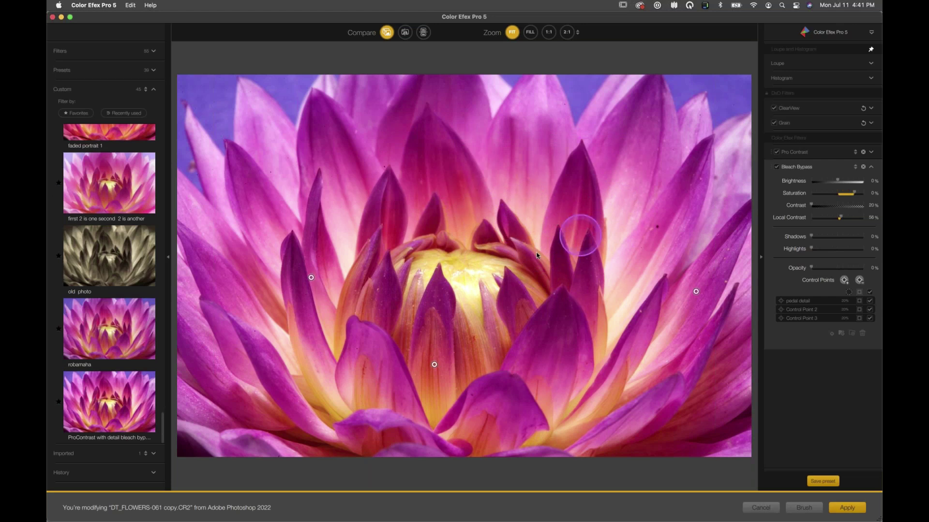
pyautogui.moveTo(91, 410)
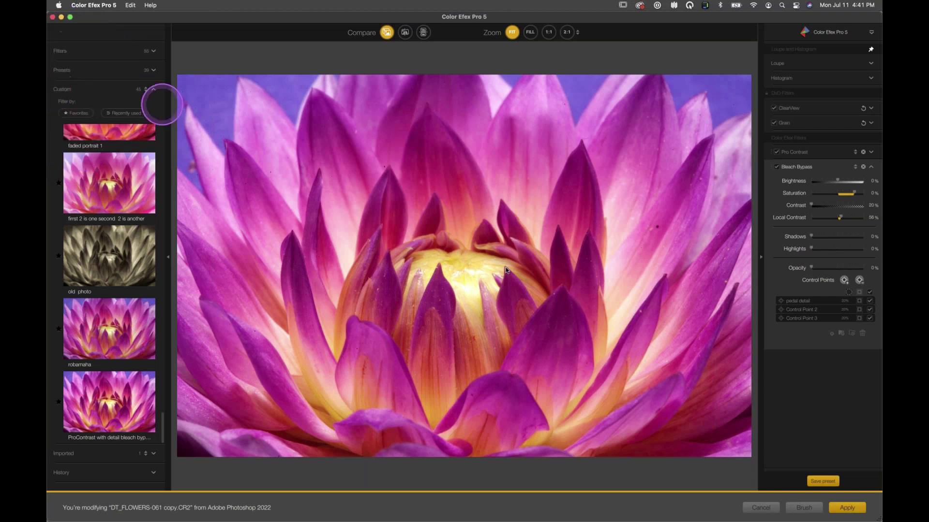
# Step: Apply the Color Efex Pro 5 filters to the flower photo, and open Photoshop's portrait document in Silver Efex Pro 3
pyautogui.click(846, 509)
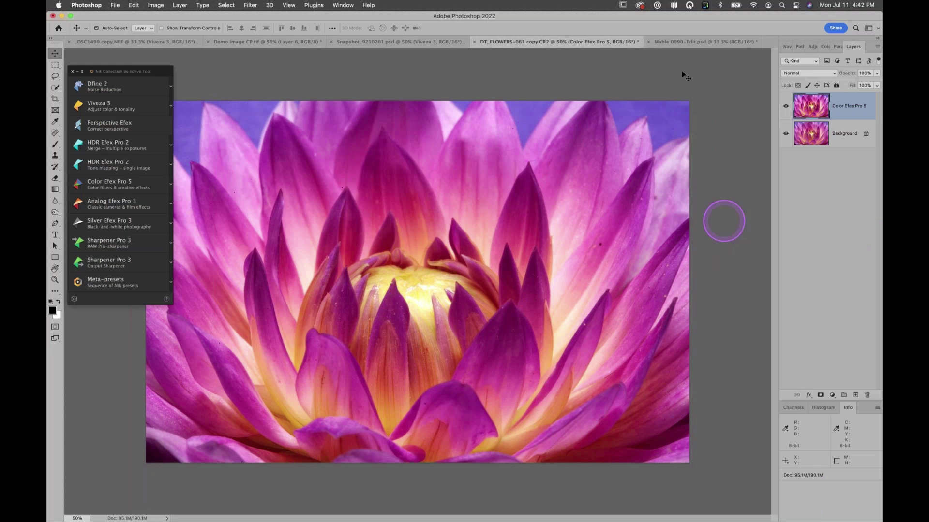
pyautogui.click(674, 45)
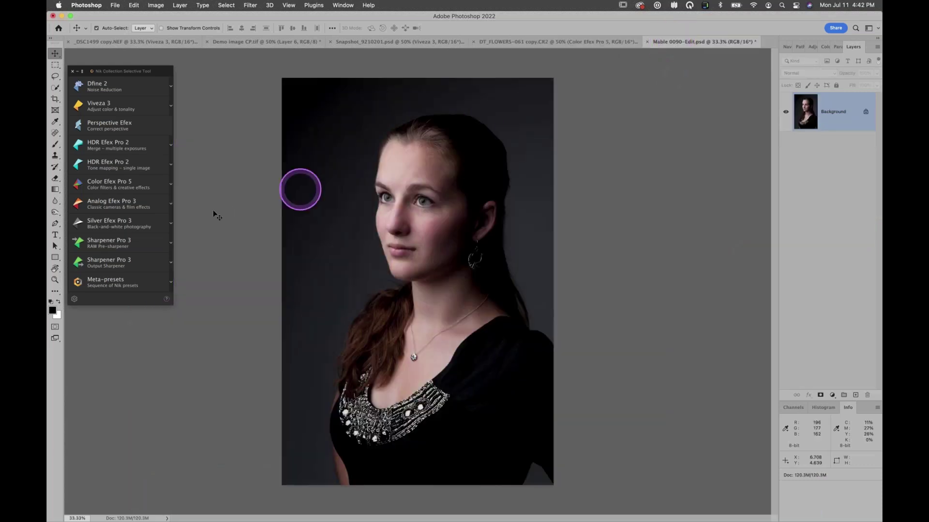
pyautogui.click(114, 225)
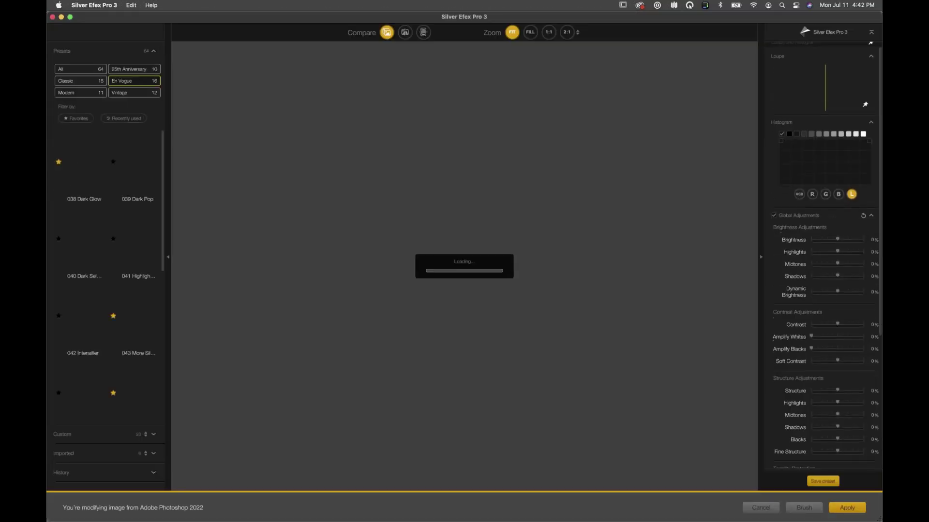
# Step: Collapse the Global Adjustments and expand the Selective Adjustments for the portrait
pyautogui.scroll(-5, 826, 251)
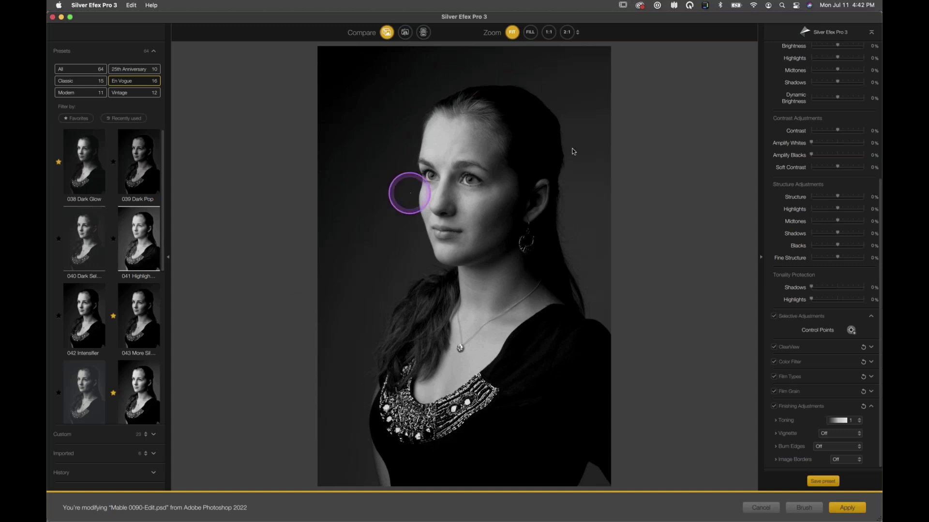
pyautogui.scroll(5, 827, 207)
pyautogui.click(798, 222)
pyautogui.click(799, 238)
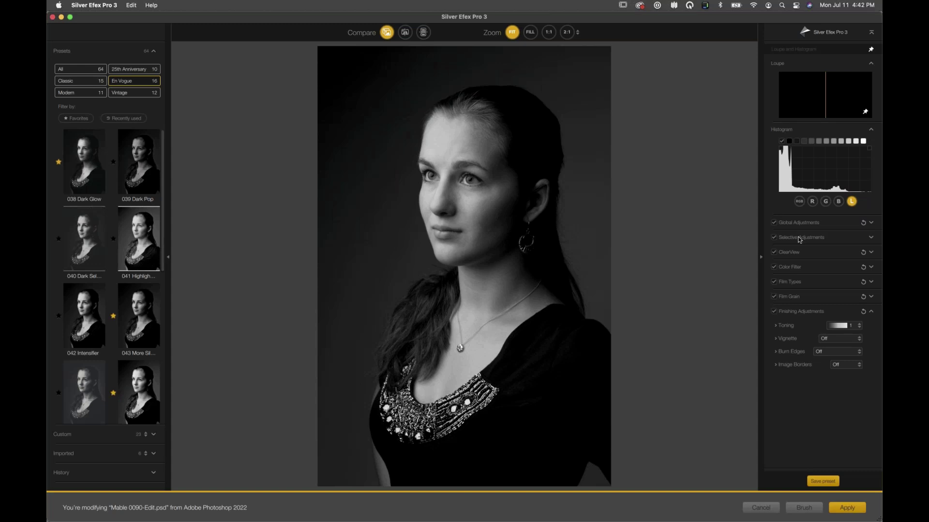
pyautogui.click(792, 239)
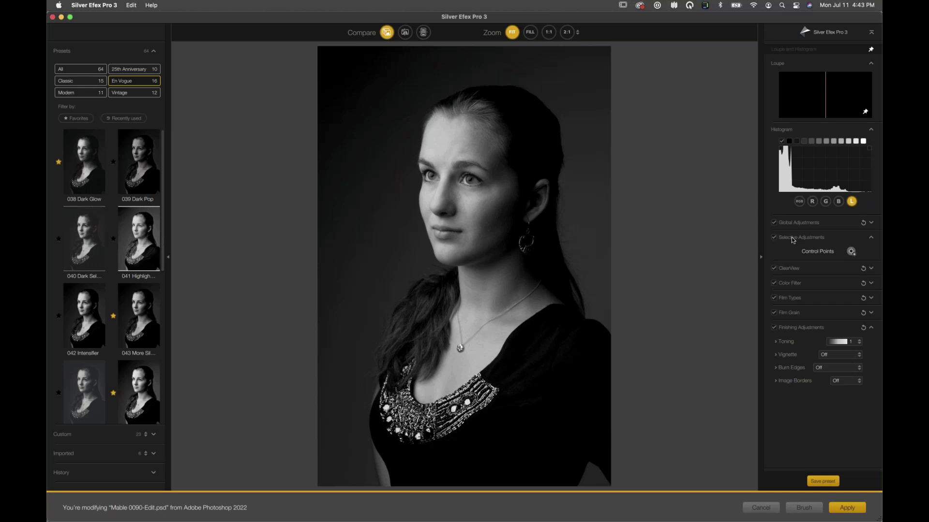
pyautogui.click(790, 244)
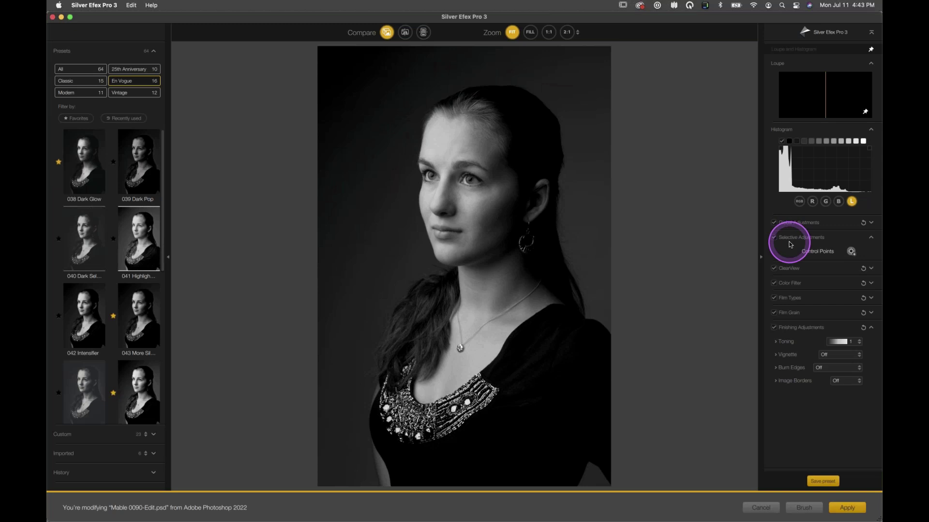
# Step: Add a selective control point on the iris of the portrait's eye nearest the visible ear, viewed at 1:1
pyautogui.click(851, 251)
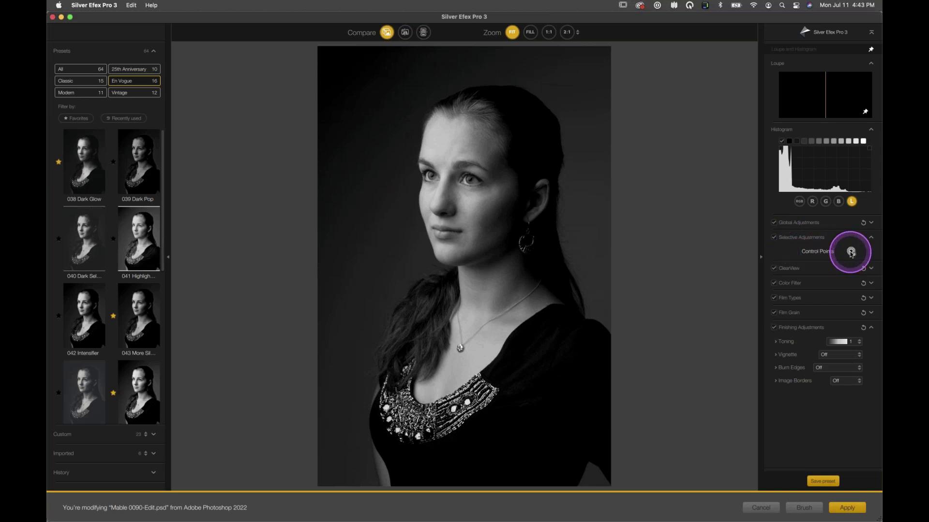
pyautogui.click(477, 213)
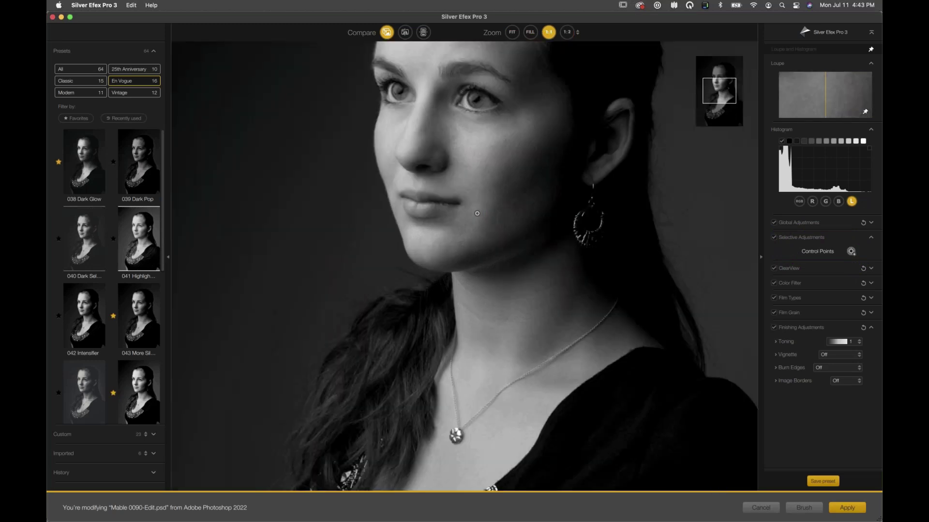
pyautogui.moveTo(716, 87)
pyautogui.mouseDown()
pyautogui.moveTo(715, 61)
pyautogui.moveTo(715, 75)
pyautogui.mouseUp()
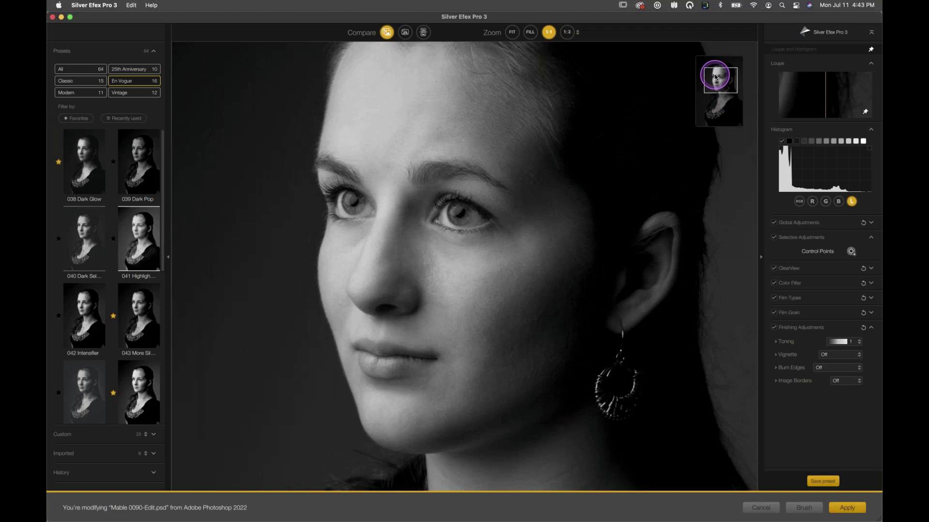
pyautogui.click(460, 220)
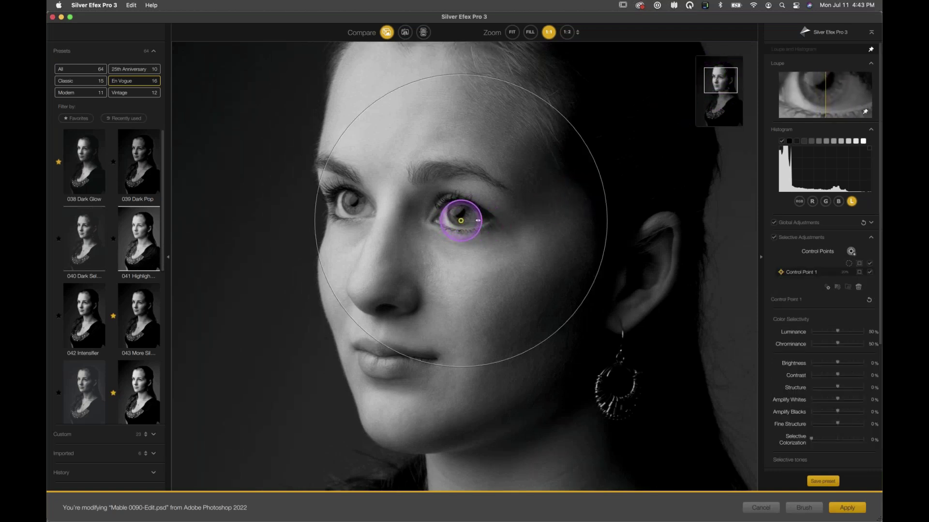
pyautogui.click(476, 220)
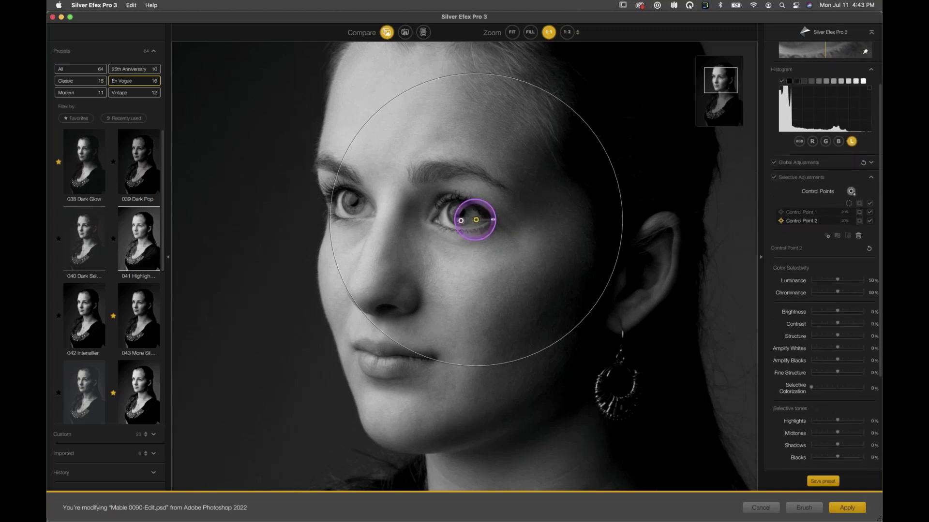
pyautogui.press('Delete')
pyautogui.click(535, 284)
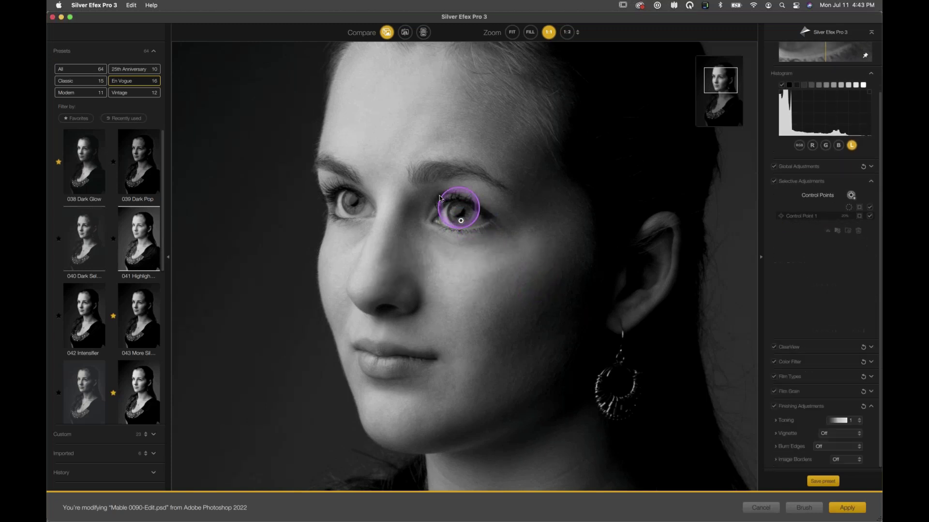
# Step: Shrink the eye control point's area, set Brightness 21%, Contrast 28% and Structure 60%, and compare the result with the original
pyautogui.click(459, 223)
pyautogui.moveTo(478, 220); pyautogui.dragTo(476, 223)
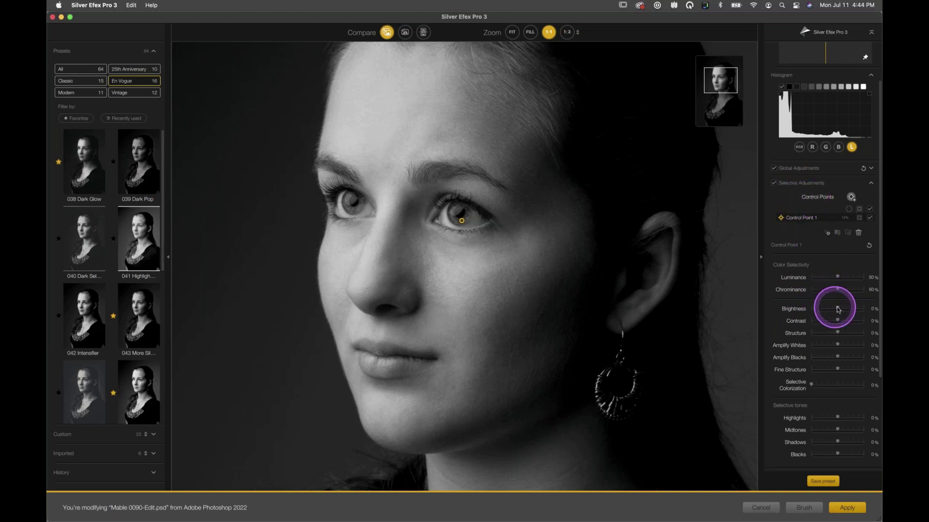
pyautogui.moveTo(839, 310)
pyautogui.mouseDown()
pyautogui.moveTo(837, 333)
pyautogui.moveTo(856, 334)
pyautogui.moveTo(844, 322)
pyautogui.mouseUp()
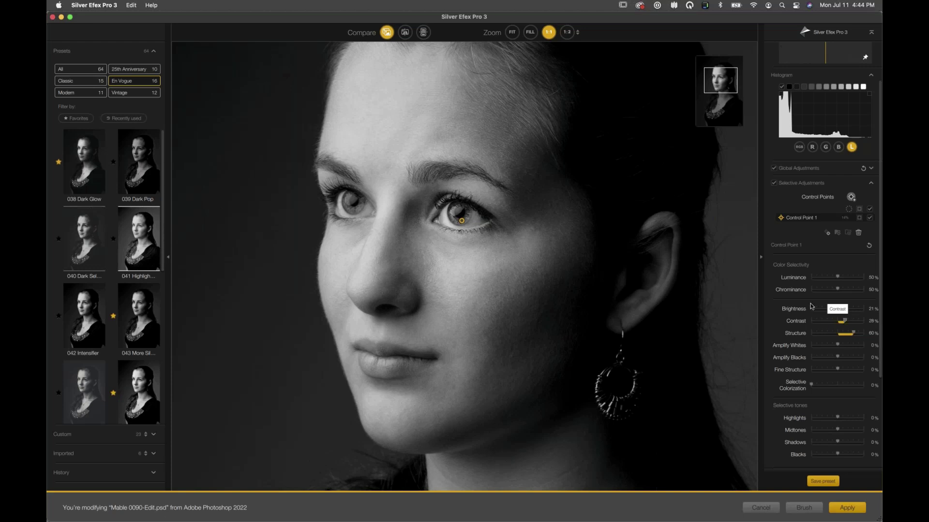
pyautogui.moveTo(769, 296); pyautogui.dragTo(753, 316)
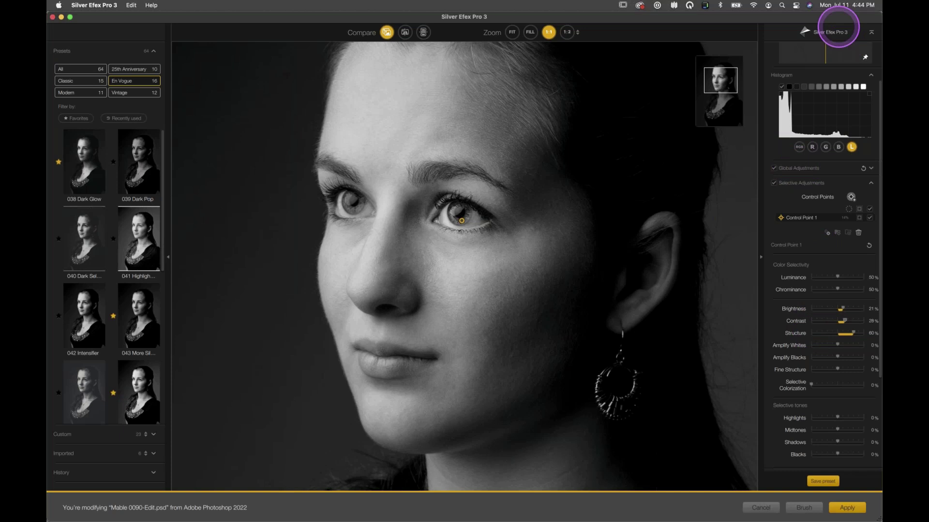
pyautogui.click(385, 32)
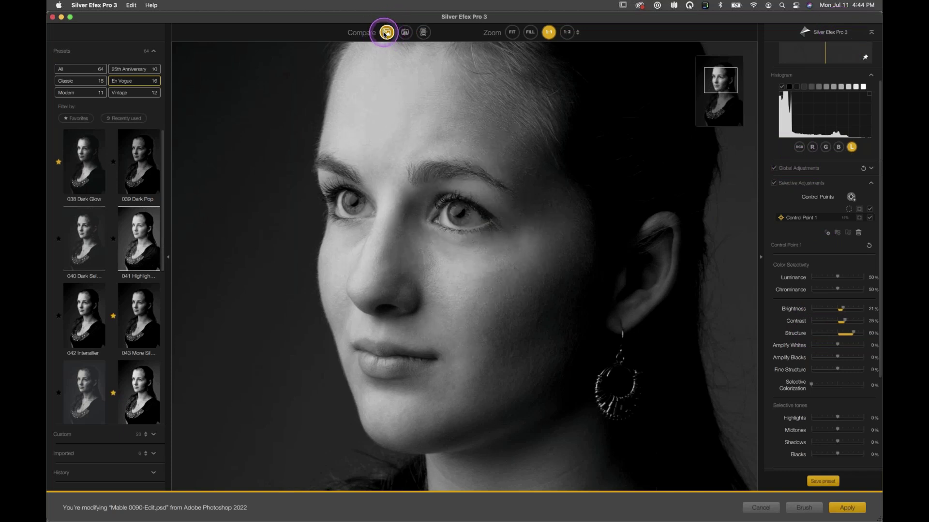
pyautogui.click(386, 33)
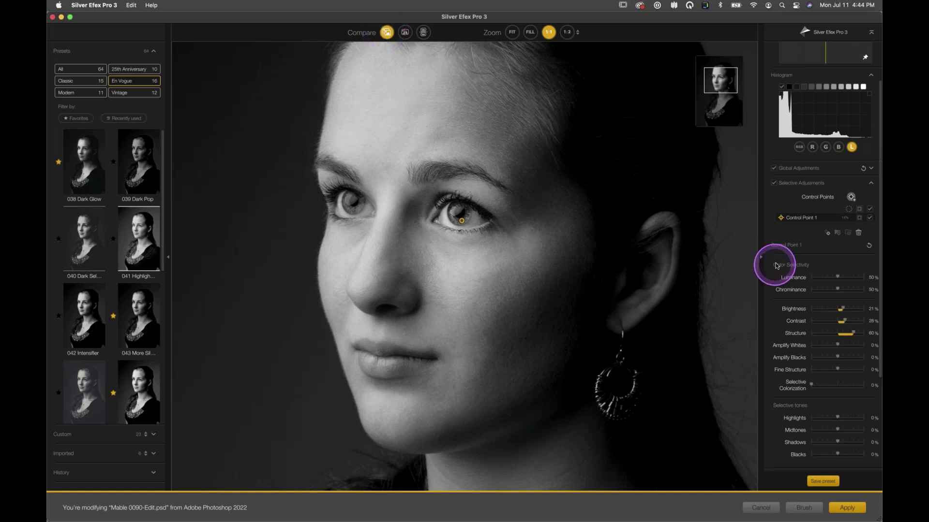
# Step: With its selection mask shown, reduce the eye control point's area to about 10%, and return to the normal view
pyautogui.click(860, 220)
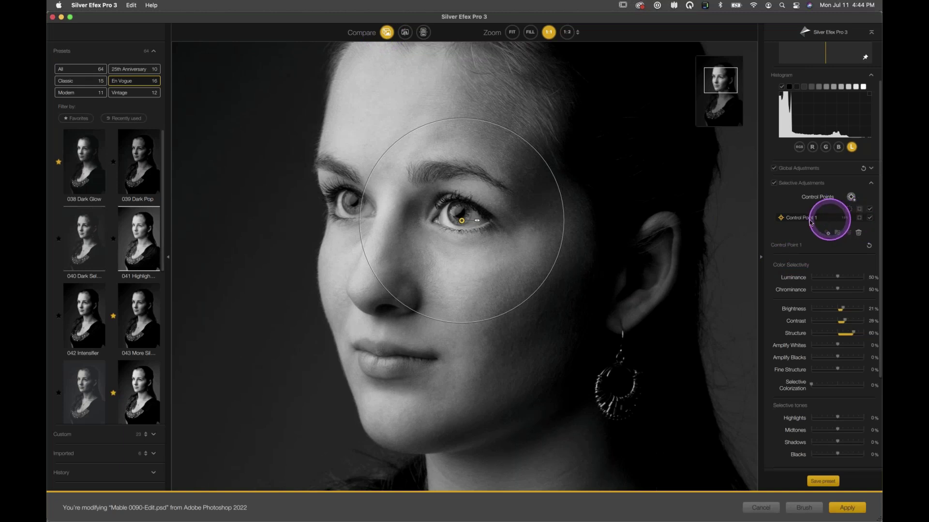
pyautogui.click(860, 221)
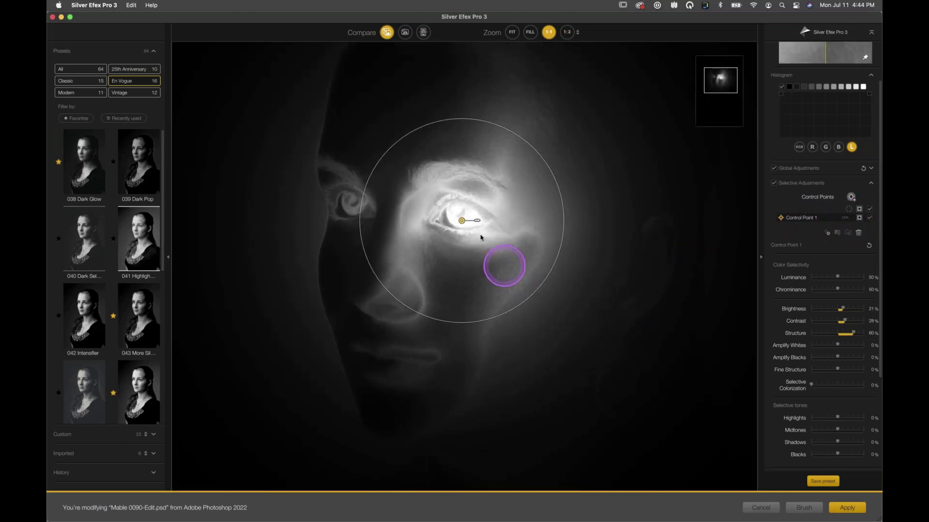
pyautogui.moveTo(475, 222); pyautogui.dragTo(476, 223)
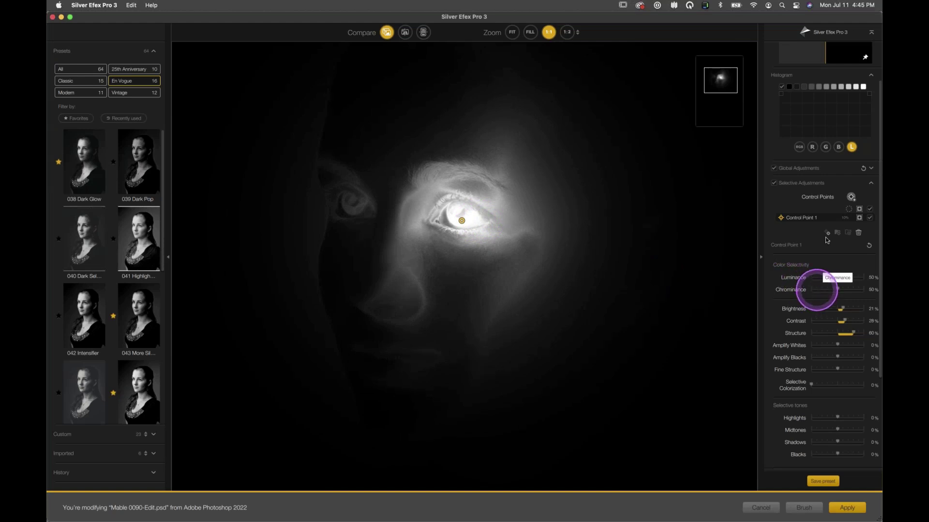
pyautogui.moveTo(866, 221)
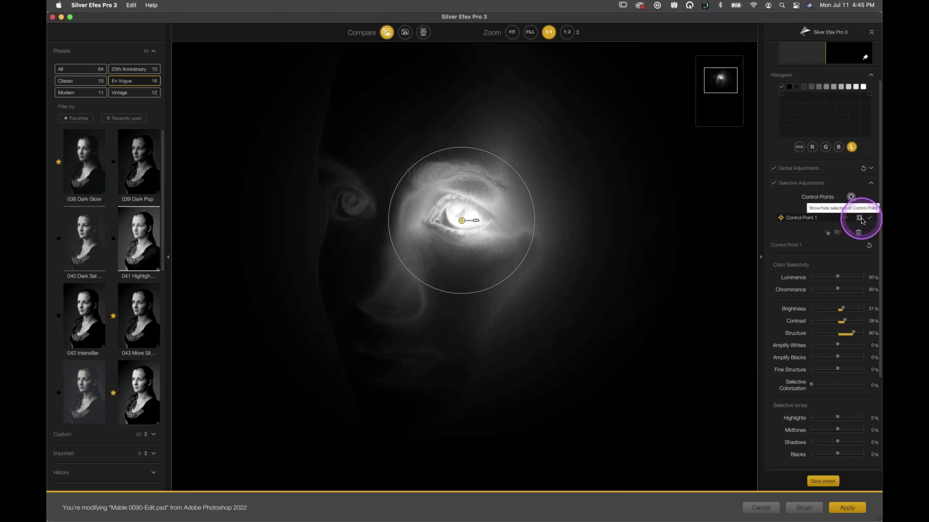
pyautogui.click(862, 219)
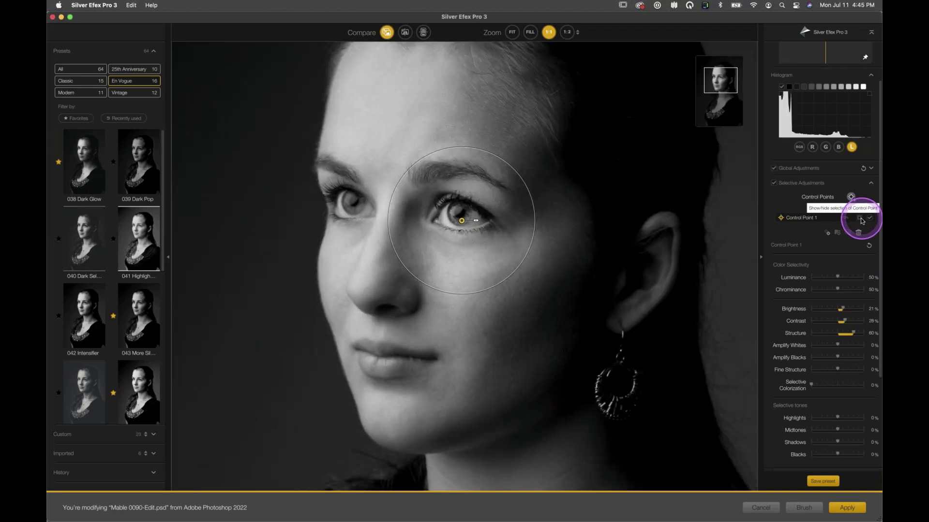
# Step: Add a neutral control point between the nose bridge and the adjusted eye, and shrink its area to about 11%
pyautogui.click(852, 200)
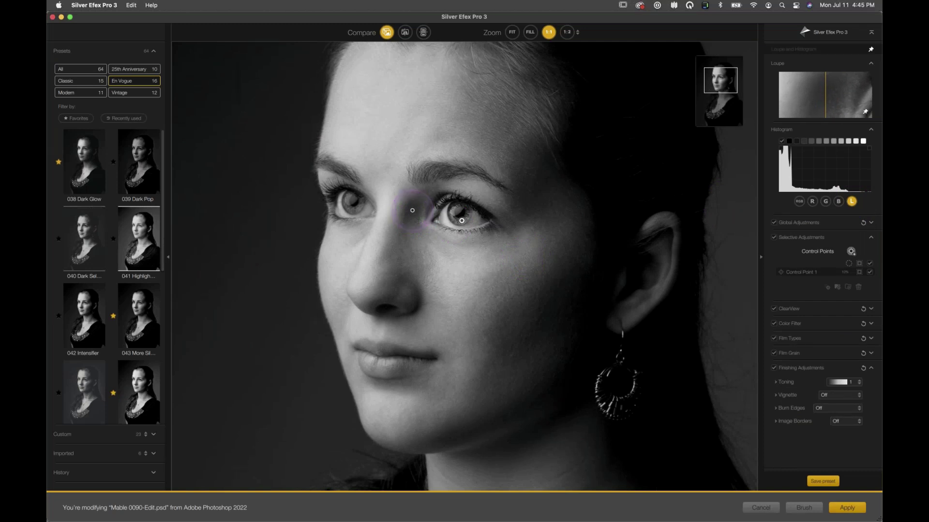
pyautogui.click(412, 211)
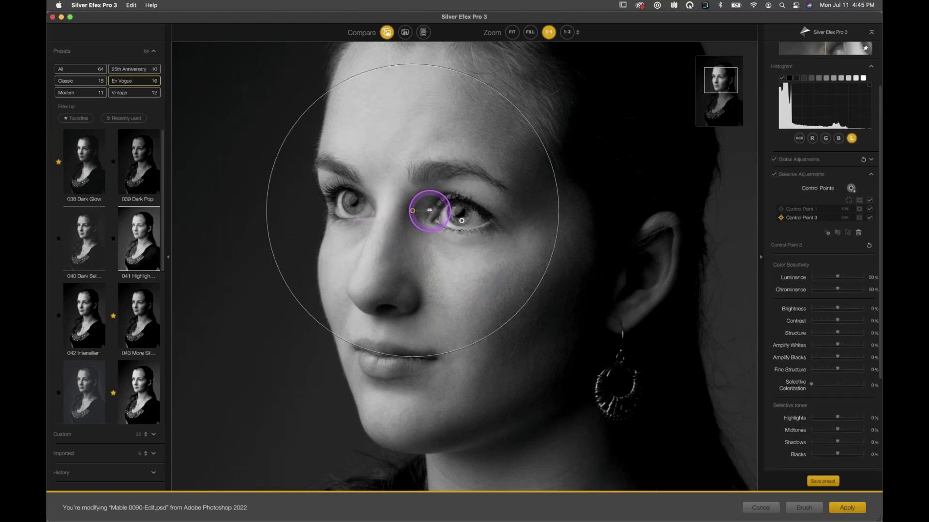
pyautogui.moveTo(429, 210); pyautogui.dragTo(426, 211)
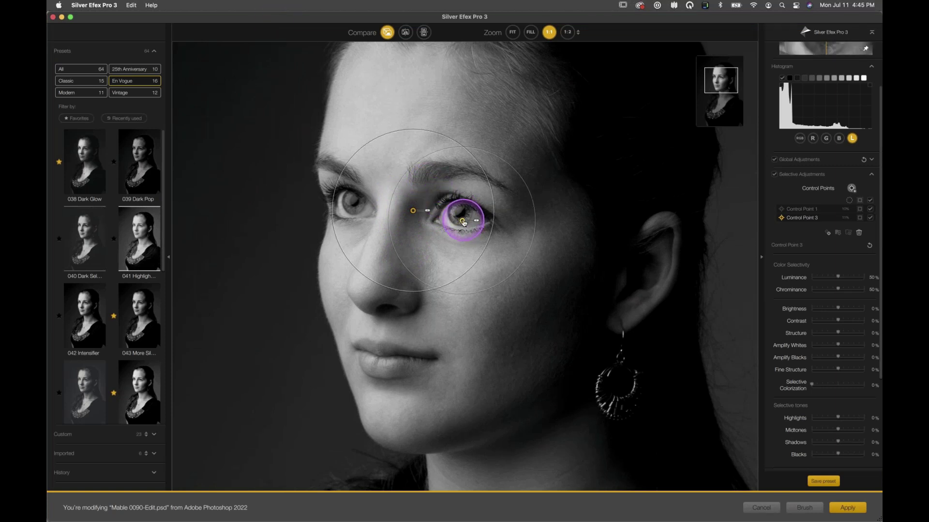
# Step: Using the selection mask, set the adjusted eye's control point to Luminance 69% and Chrominance 88%
pyautogui.click(463, 223)
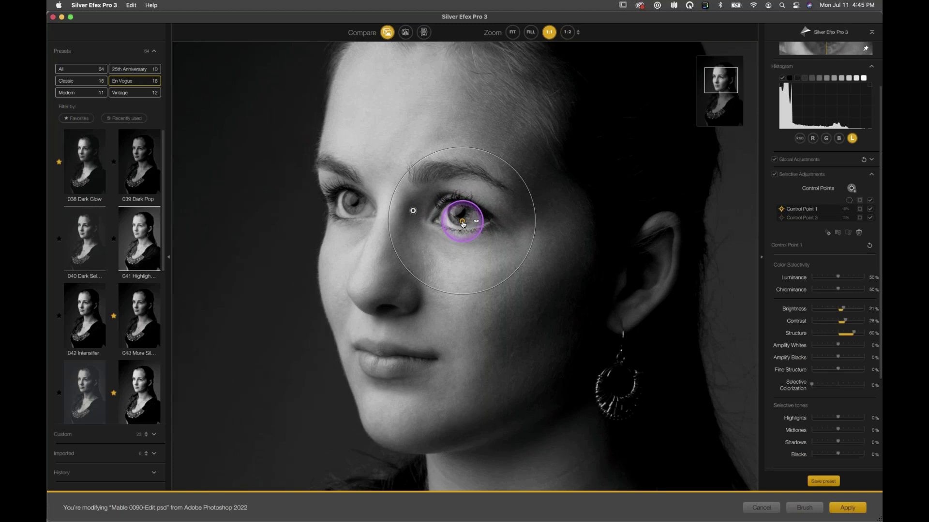
pyautogui.click(859, 210)
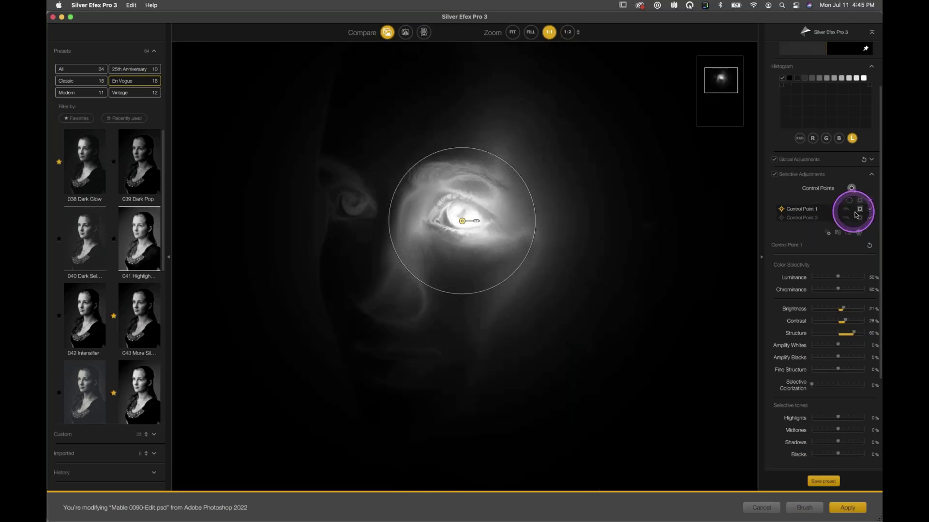
pyautogui.click(825, 209)
pyautogui.click(838, 276)
pyautogui.moveTo(838, 279); pyautogui.dragTo(849, 279)
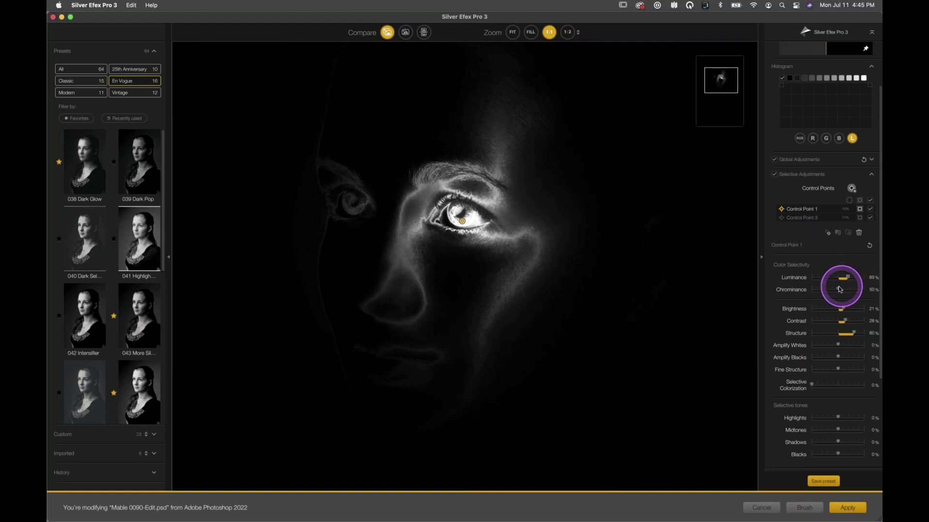
pyautogui.click(838, 290)
pyautogui.moveTo(838, 289); pyautogui.dragTo(858, 290)
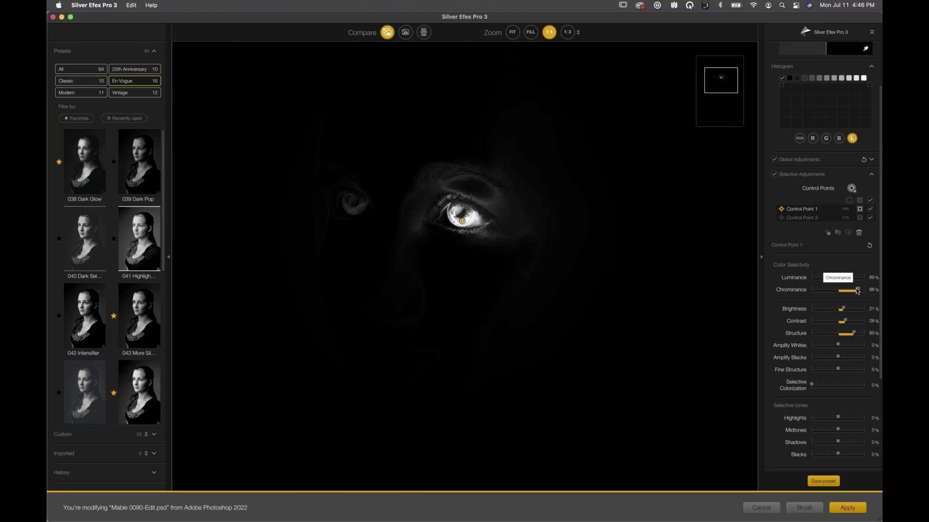
pyautogui.moveTo(463, 222)
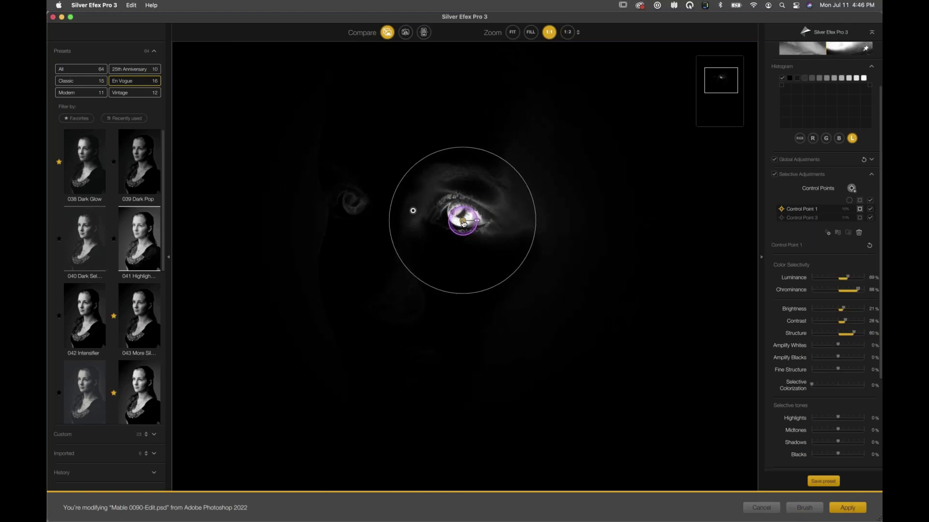
pyautogui.click(862, 211)
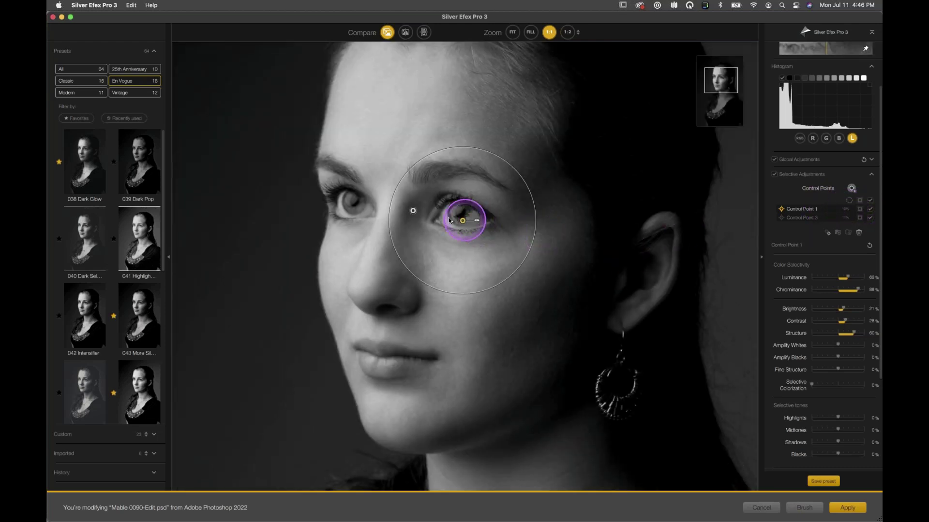
# Step: Fine-tune the position of the adjusted eye's control point within the iris, and check its effect on and off
pyautogui.click(462, 223)
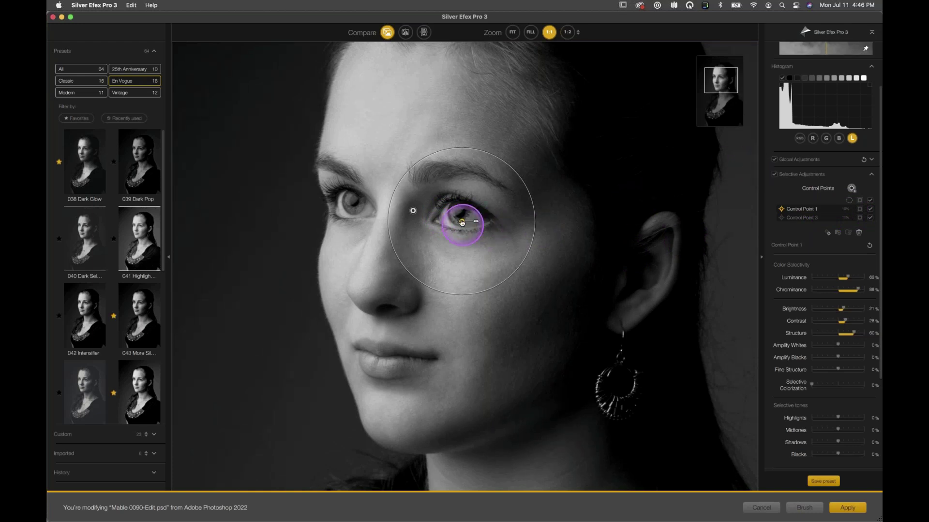
pyautogui.moveTo(463, 223); pyautogui.dragTo(464, 221)
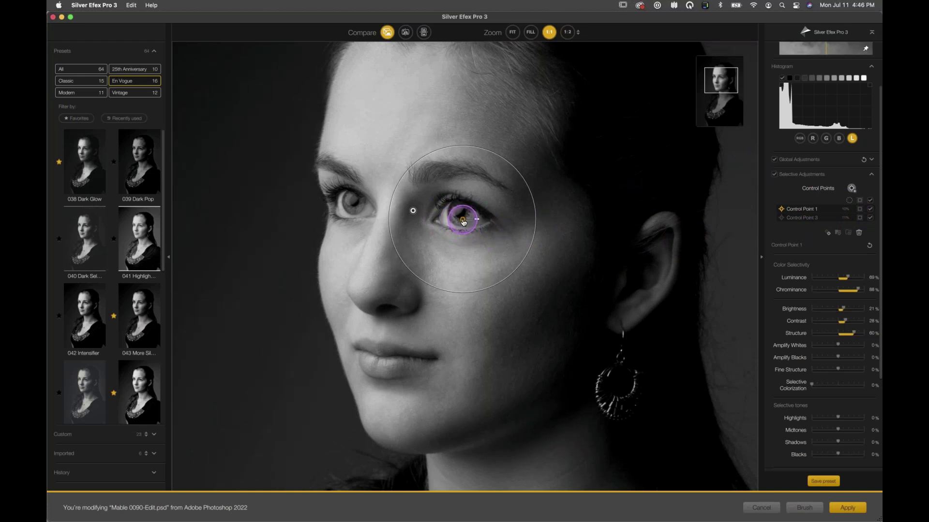
pyautogui.click(871, 211)
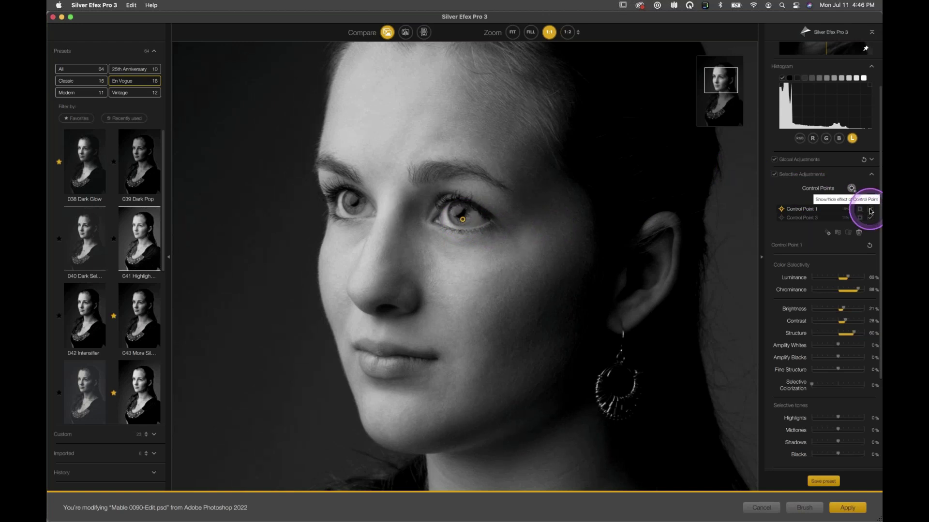
pyautogui.click(460, 221)
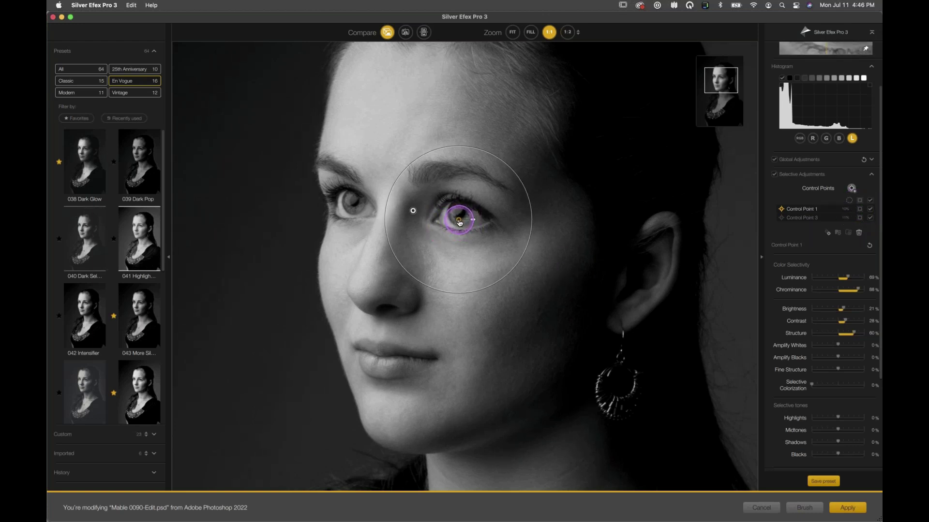
# Step: Set the adjusted eye's control point to Chrominance 66%, Luminance 62% and Brightness 10%
pyautogui.click(853, 290)
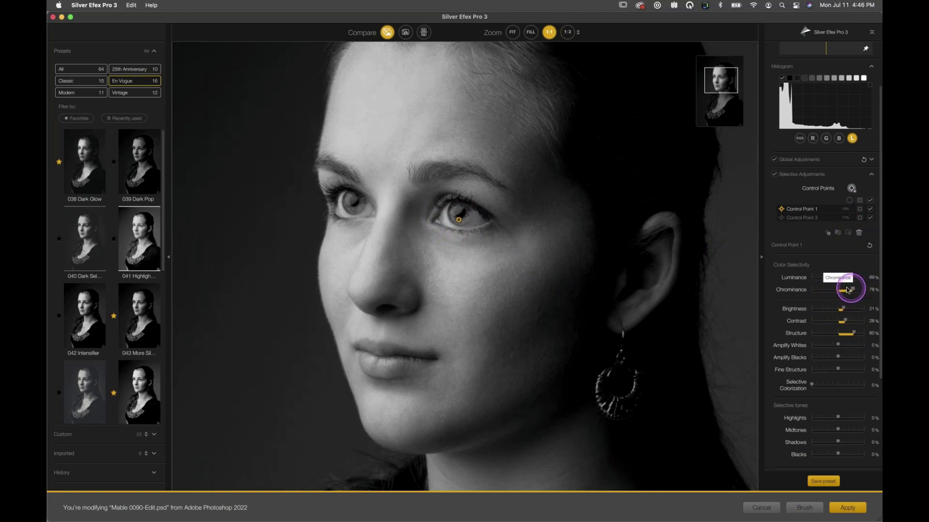
pyautogui.click(845, 280)
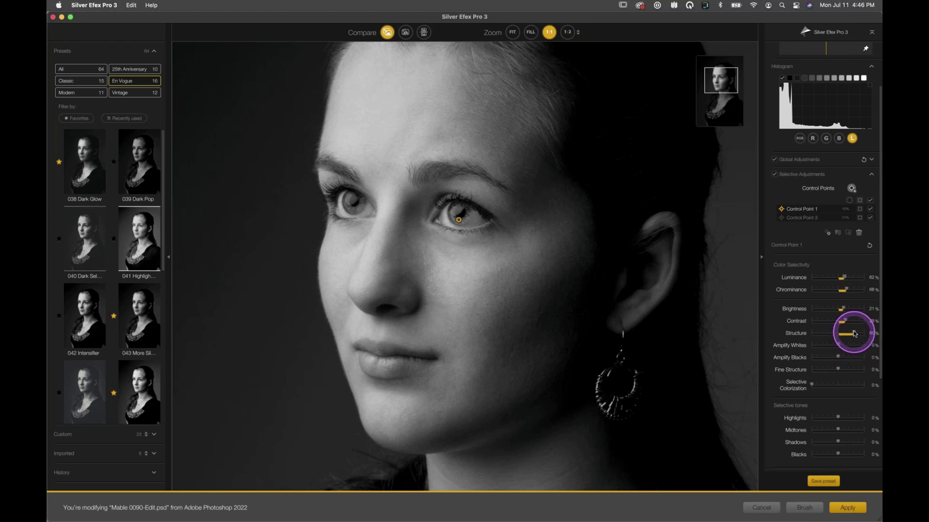
pyautogui.click(841, 311)
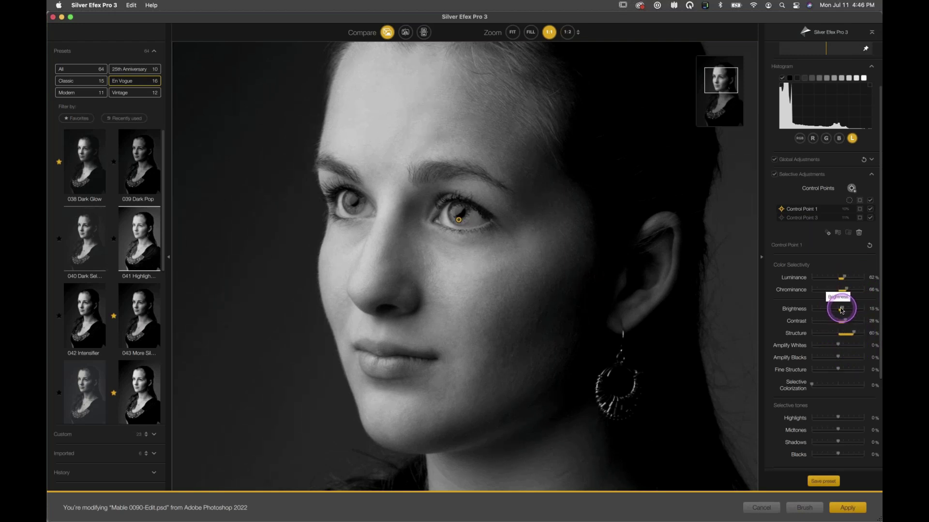
# Step: Duplicate the adjusted eye's control point and place the copy on the iris of the other eye
pyautogui.click(460, 223)
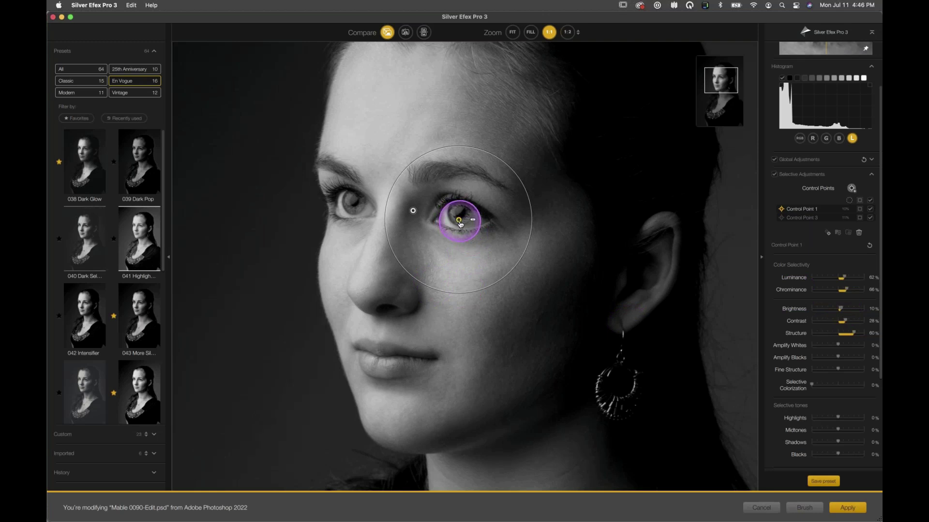
pyautogui.press('super+d')
pyautogui.moveTo(436, 227); pyautogui.dragTo(353, 212)
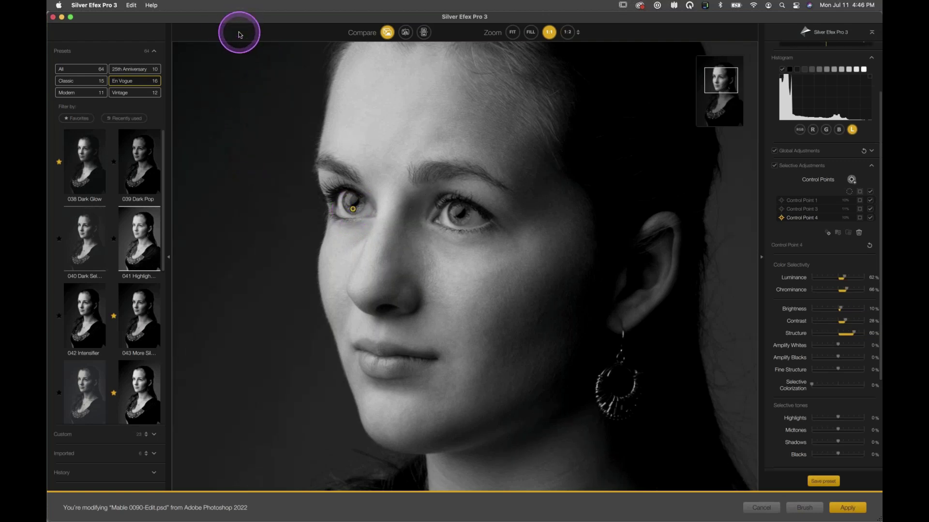
# Step: Compare the whole portrait before and after the adjustments several times
pyautogui.press('super+0')
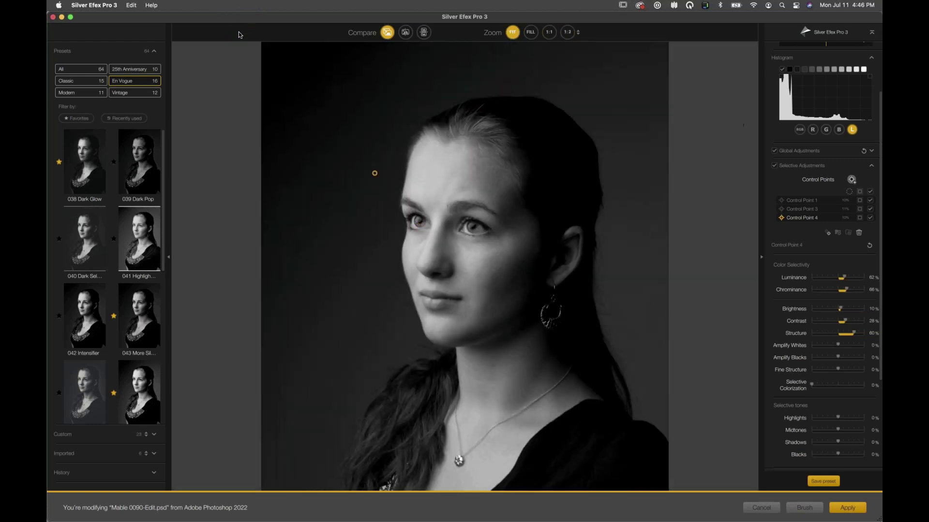
pyautogui.press('super+minus')
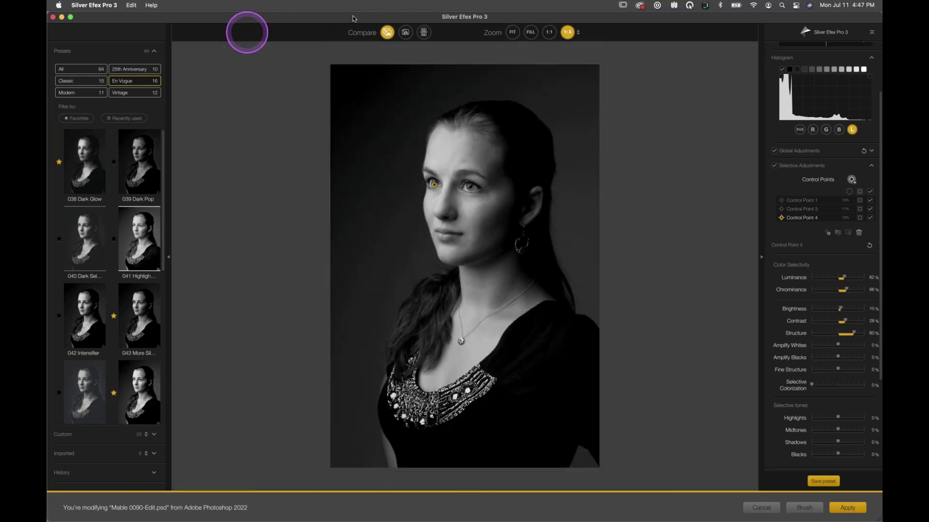
pyautogui.click(387, 32)
pyautogui.click(387, 32)
pyautogui.click(387, 32)
pyautogui.click(386, 33)
pyautogui.click(387, 32)
pyautogui.click(387, 32)
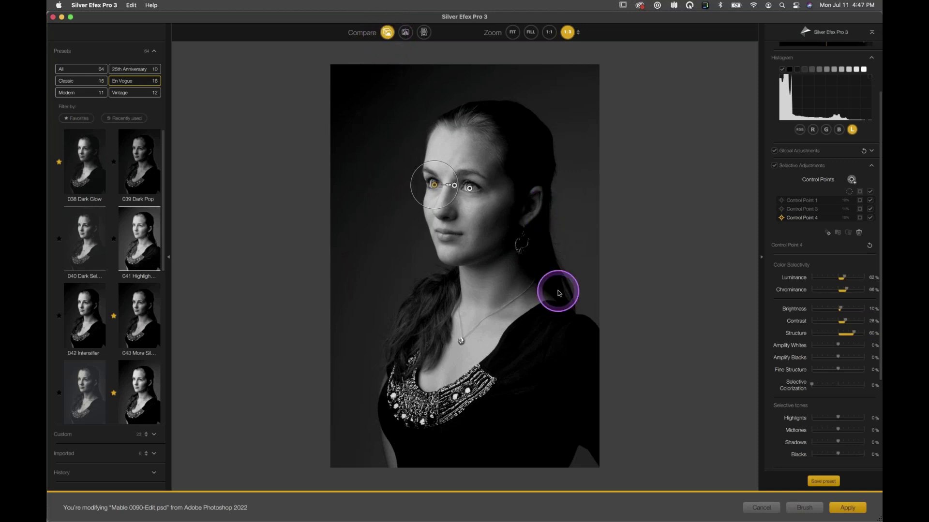
# Step: Add a control point on the background behind the woman's head, and enlarge its area
pyautogui.click(852, 179)
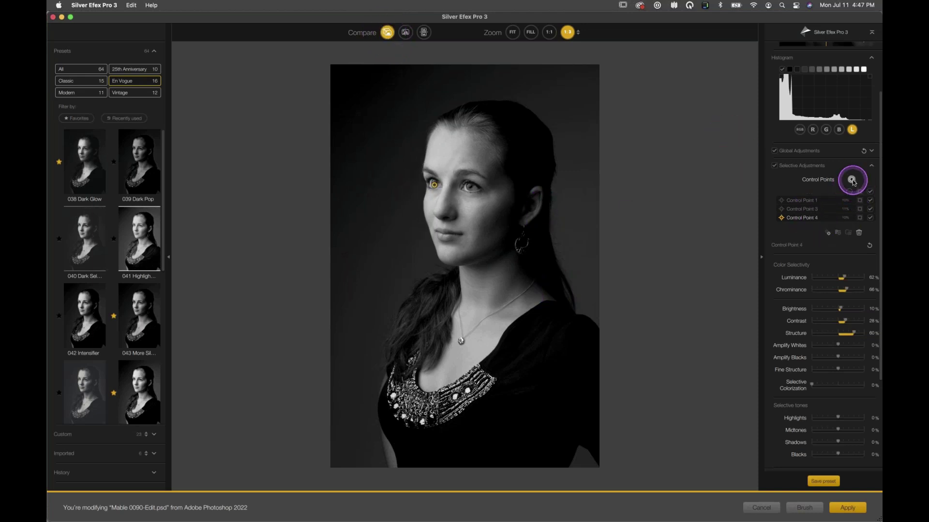
pyautogui.click(566, 139)
pyautogui.moveTo(585, 140); pyautogui.dragTo(598, 141)
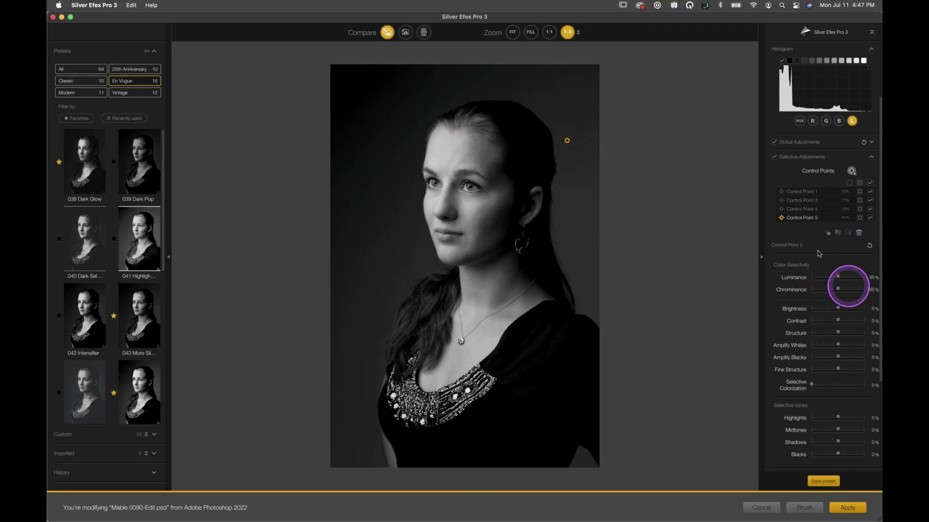
# Step: Using its selection mask, set the background control point to Luminance 73% and Chrominance 100%, plus Brightness 22% and Contrast 26%
pyautogui.click(859, 218)
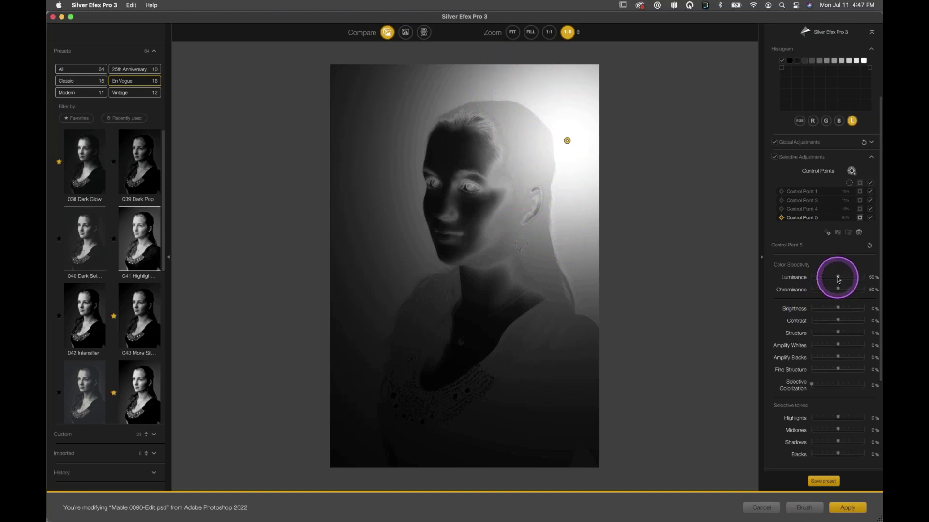
pyautogui.moveTo(838, 277); pyautogui.dragTo(868, 290)
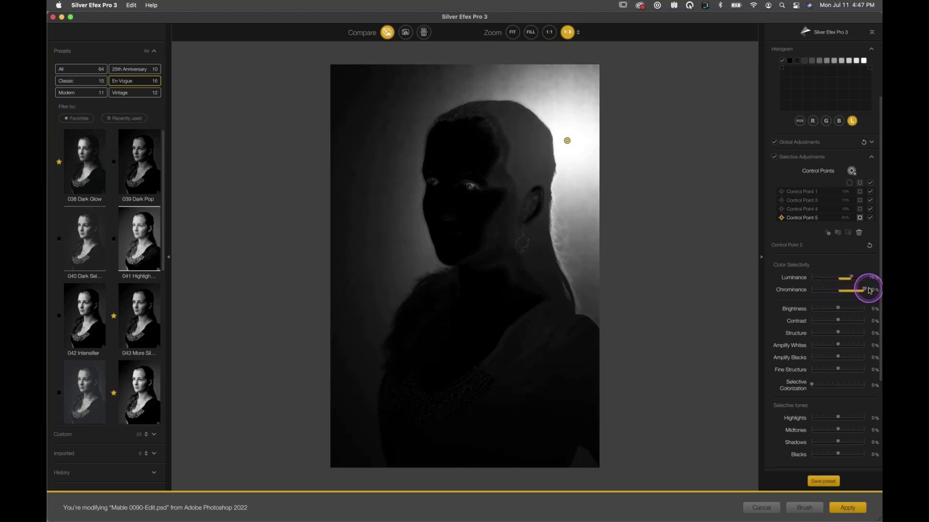
pyautogui.moveTo(852, 279); pyautogui.dragTo(850, 278)
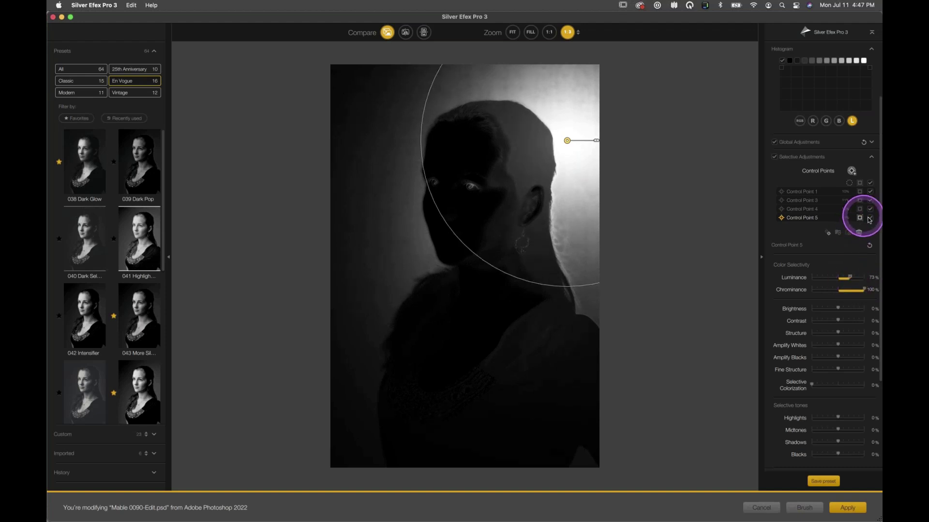
pyautogui.click(860, 218)
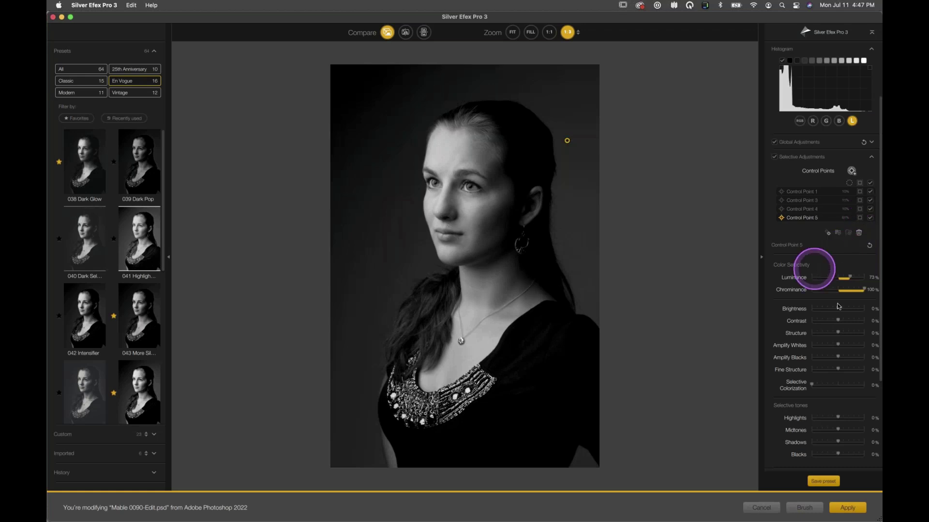
pyautogui.moveTo(839, 310)
pyautogui.mouseDown()
pyautogui.moveTo(842, 322)
pyautogui.moveTo(843, 310)
pyautogui.mouseUp()
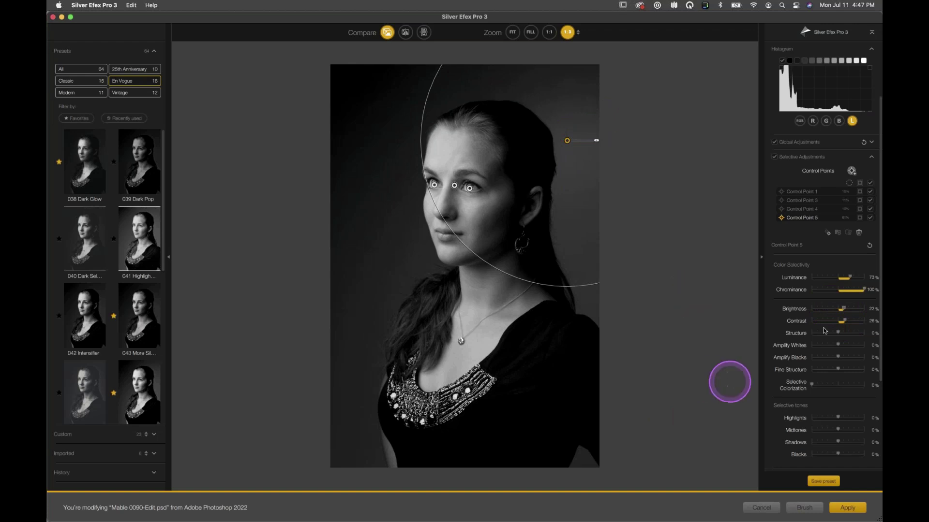
# Step: Add a control point on the woman's bare arm at the lower edge of the portrait, and shrink its area
pyautogui.click(851, 172)
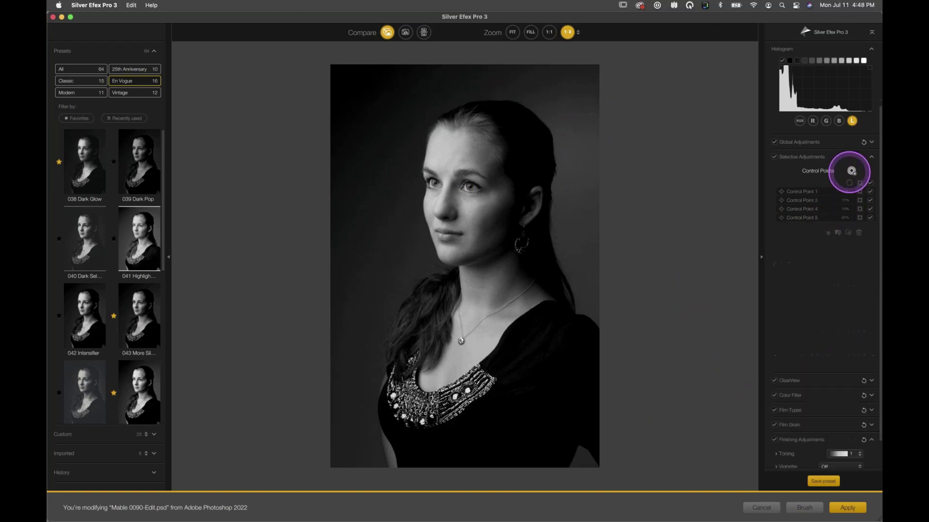
pyautogui.click(391, 455)
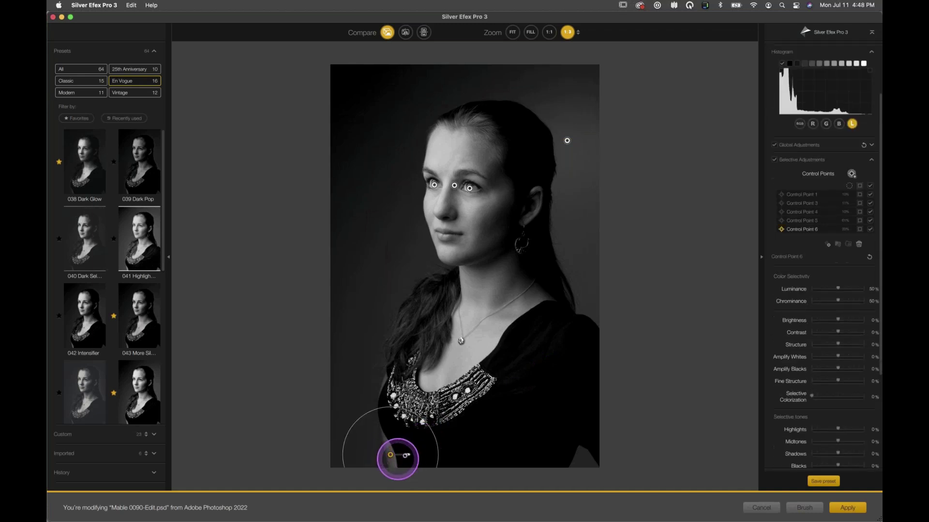
pyautogui.moveTo(405, 455); pyautogui.dragTo(391, 455)
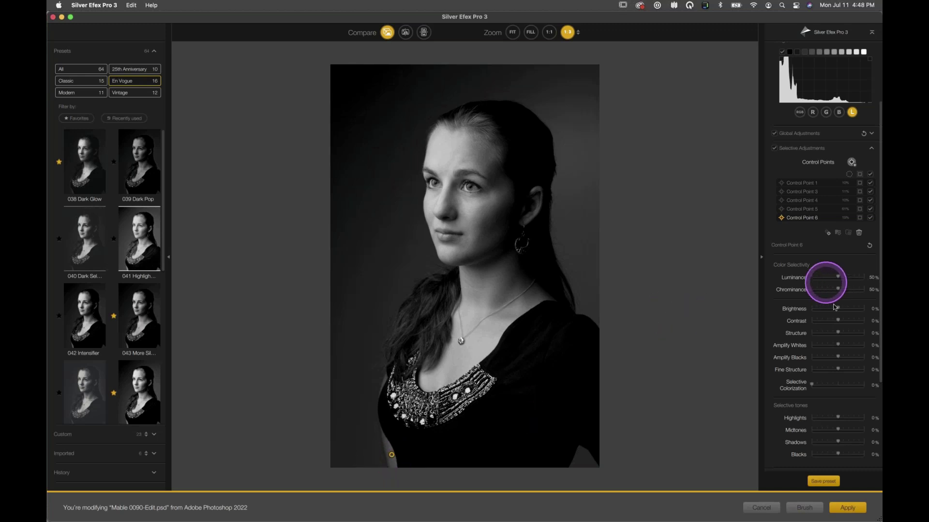
# Step: Set the arm's control point to Brightness 100%, Contrast 18% and Luminance 61%, and raise its Chrominance
pyautogui.moveTo(838, 310); pyautogui.dragTo(849, 310)
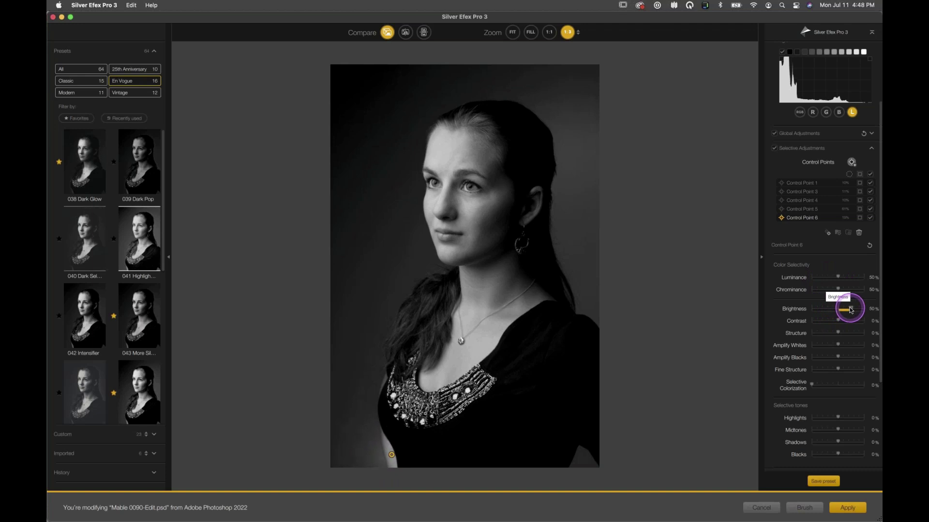
pyautogui.moveTo(859, 310); pyautogui.dragTo(841, 322)
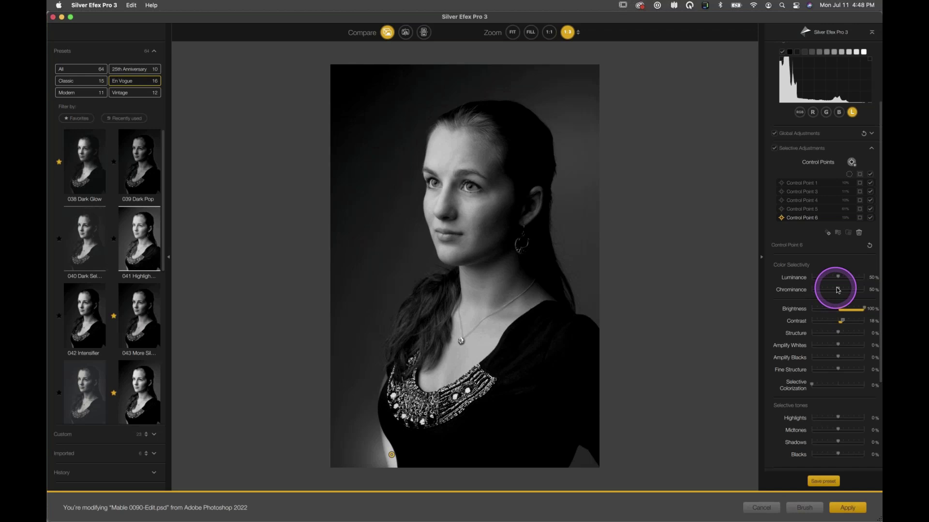
pyautogui.moveTo(838, 278); pyautogui.dragTo(845, 290)
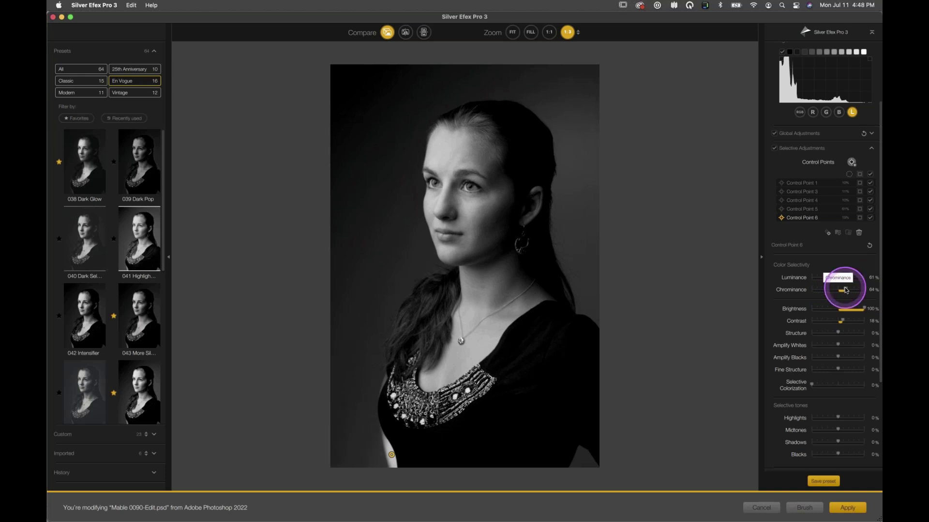
pyautogui.click(732, 302)
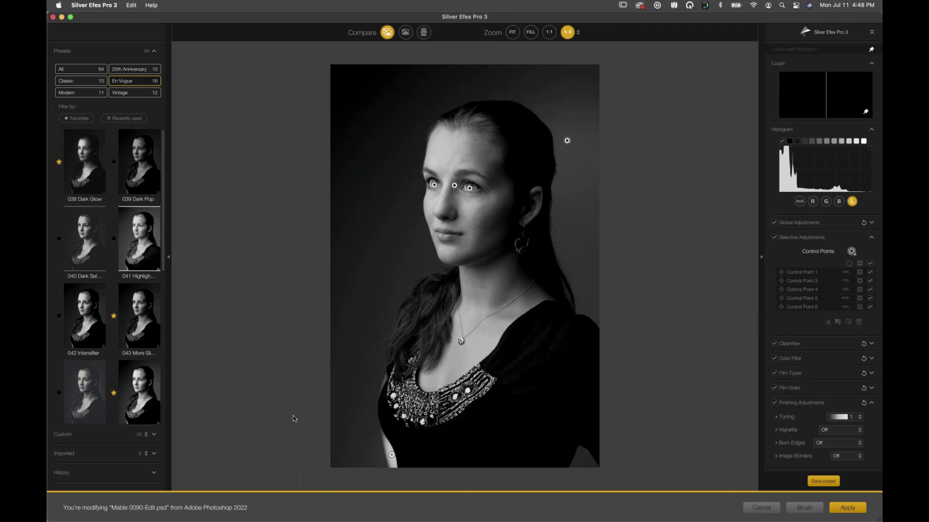
# Step: Examine the selection masks of the background, arm, eye and nose-bridge control points one after another
pyautogui.click(860, 299)
pyautogui.click(860, 308)
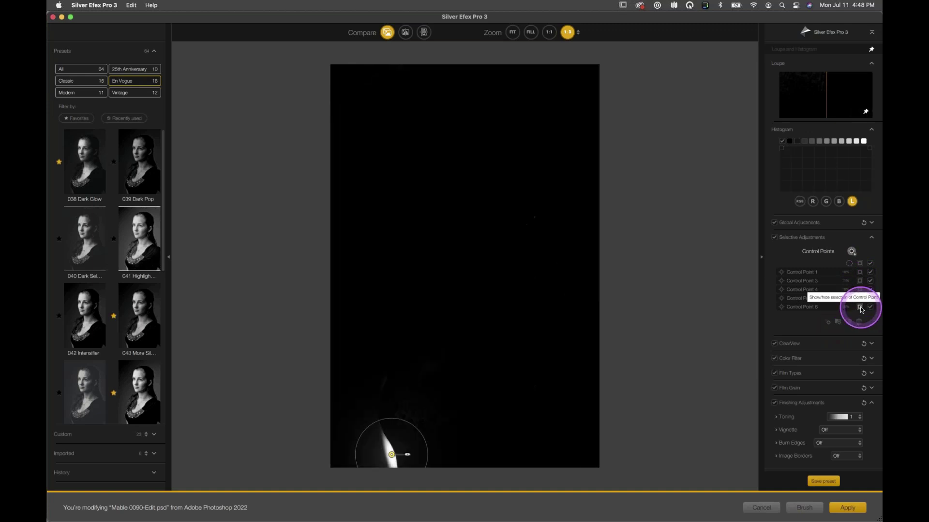
pyautogui.click(860, 302)
pyautogui.click(860, 274)
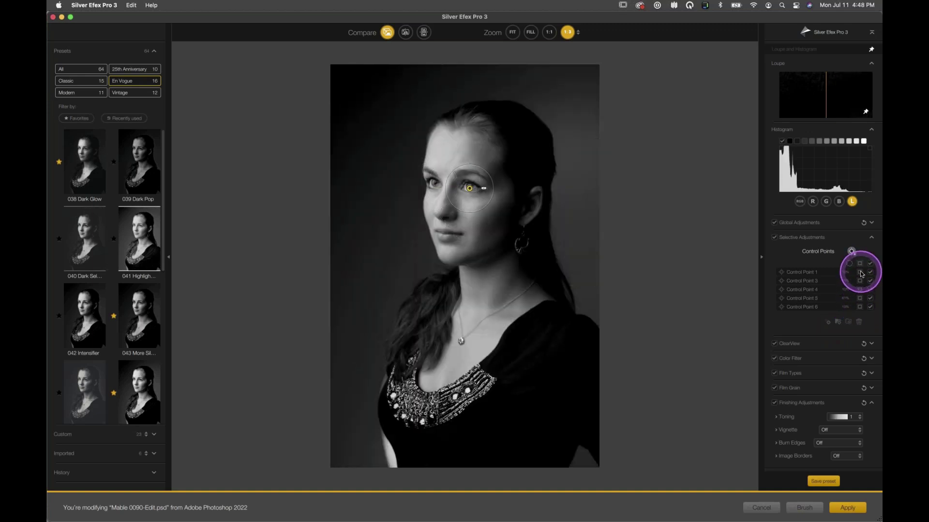
pyautogui.click(860, 272)
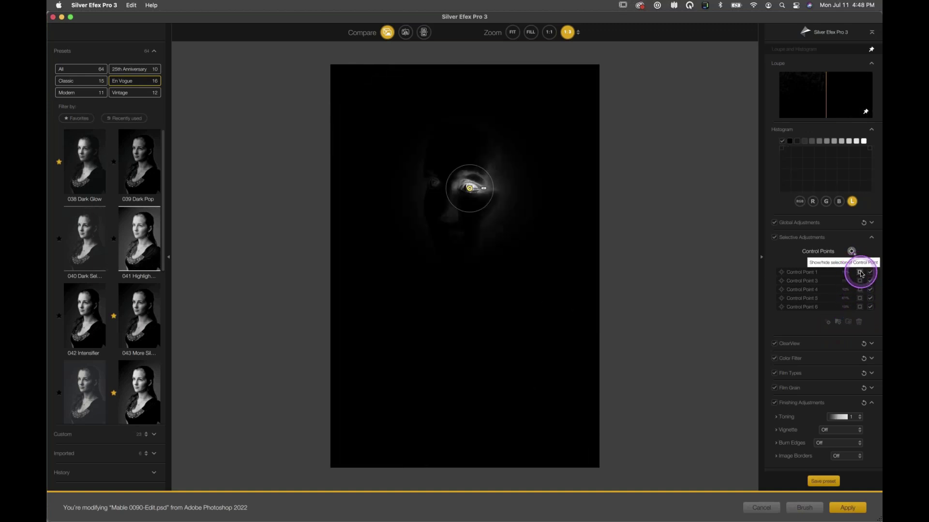
pyautogui.click(860, 272)
pyautogui.click(860, 281)
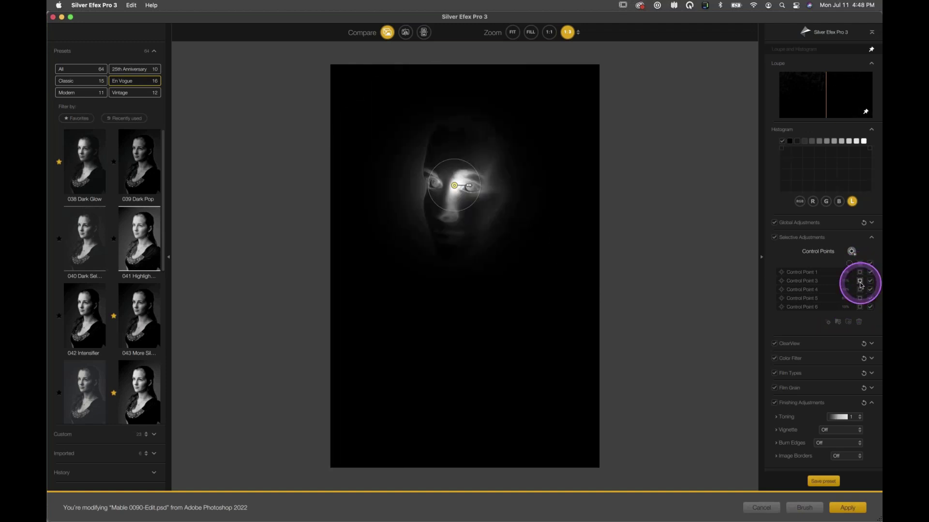
pyautogui.click(861, 283)
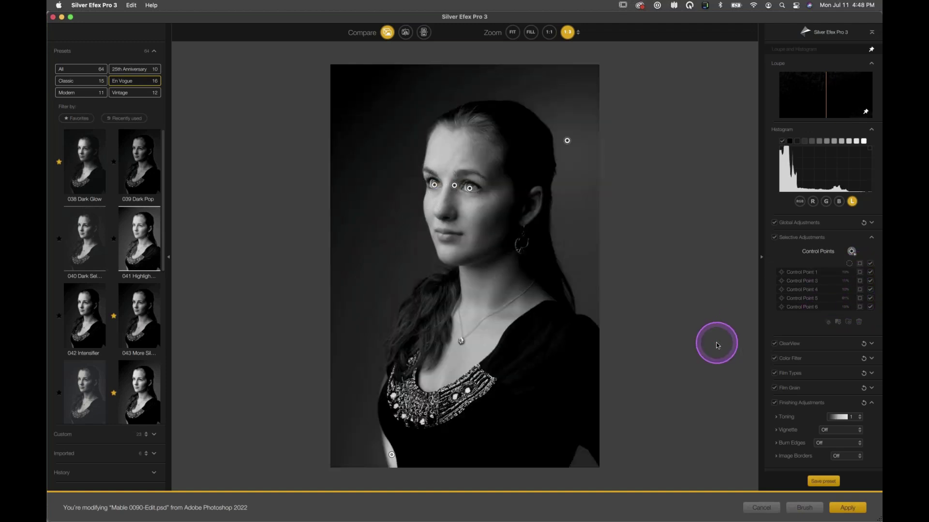
# Step: Add a control point on the shoulder of the black dress, and enlarge its area to cover the shoulder and sleeve
pyautogui.click(851, 251)
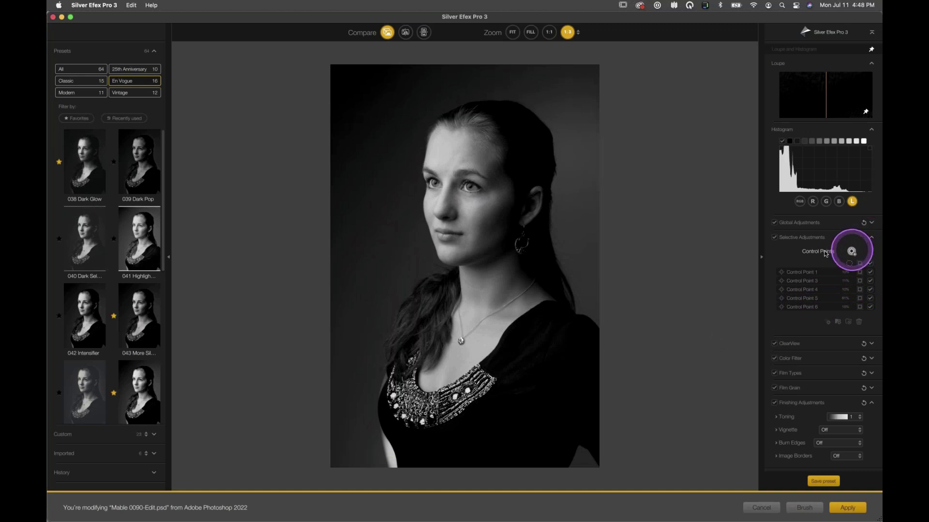
pyautogui.click(516, 360)
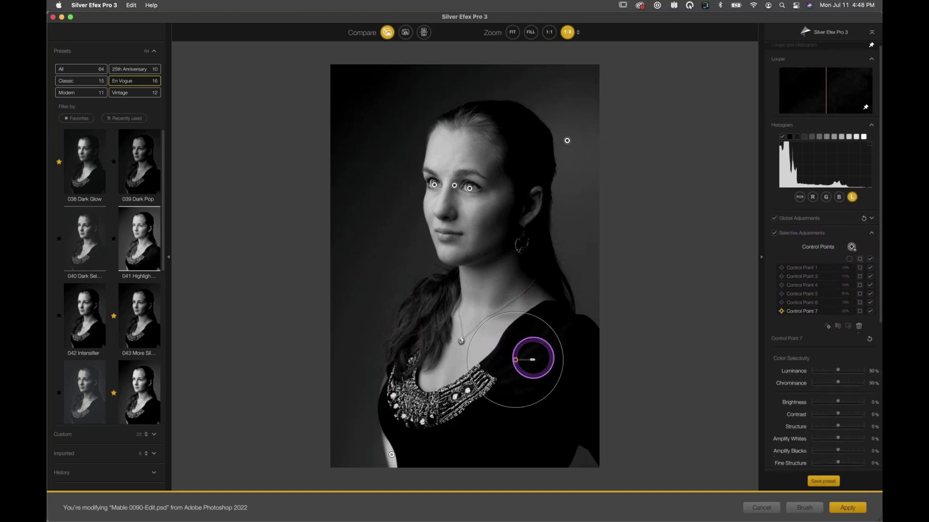
pyautogui.moveTo(532, 359); pyautogui.dragTo(535, 360)
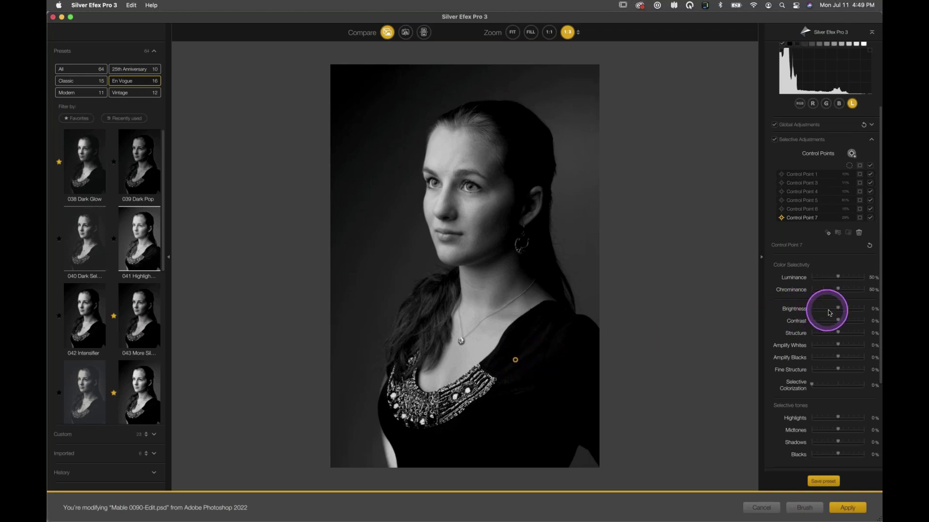
# Step: Set the dress control point to Brightness 48%, Contrast 22%, Luminance 83% and Chrominance 64%
pyautogui.moveTo(838, 308); pyautogui.dragTo(849, 310)
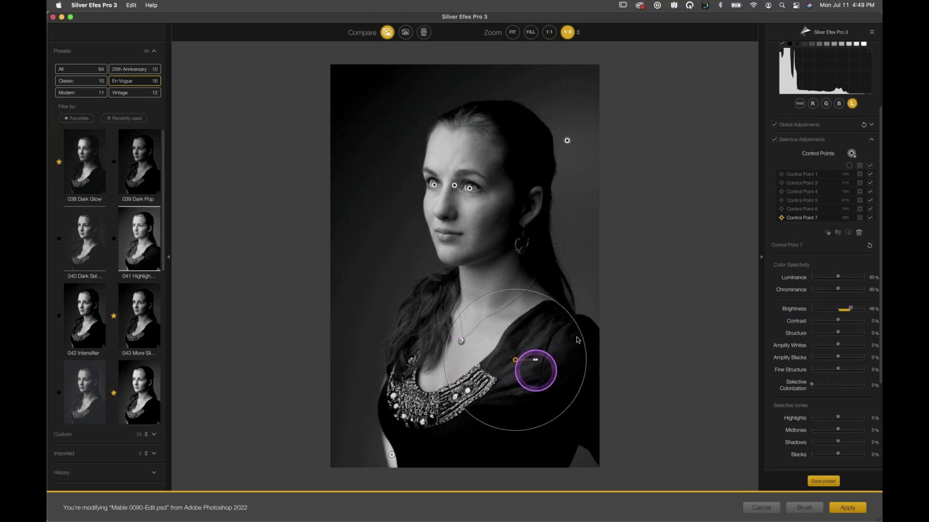
pyautogui.moveTo(840, 322); pyautogui.dragTo(842, 323)
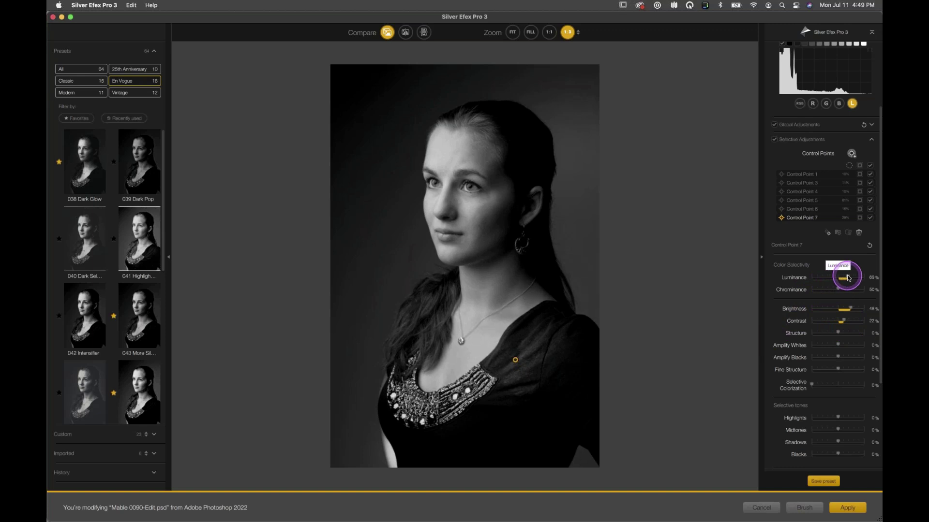
pyautogui.moveTo(849, 278); pyautogui.dragTo(850, 278)
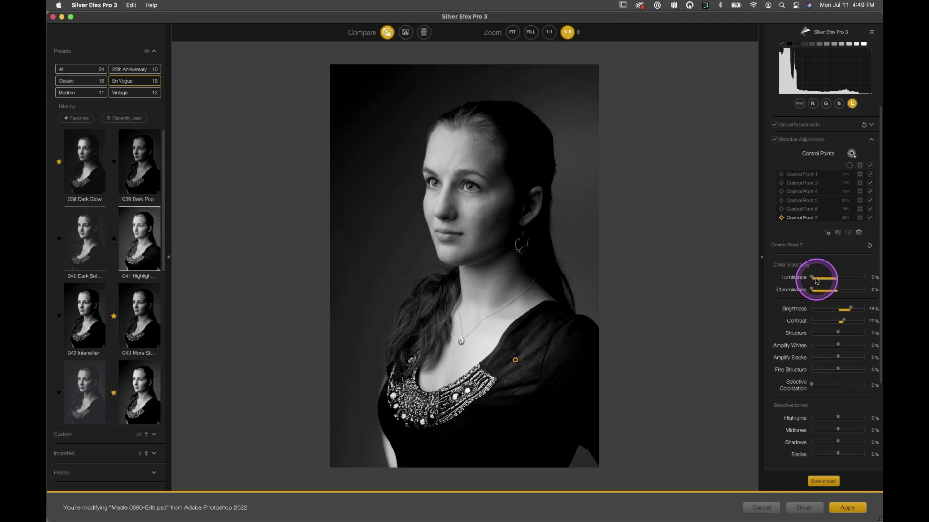
pyautogui.moveTo(825, 277); pyautogui.dragTo(854, 277)
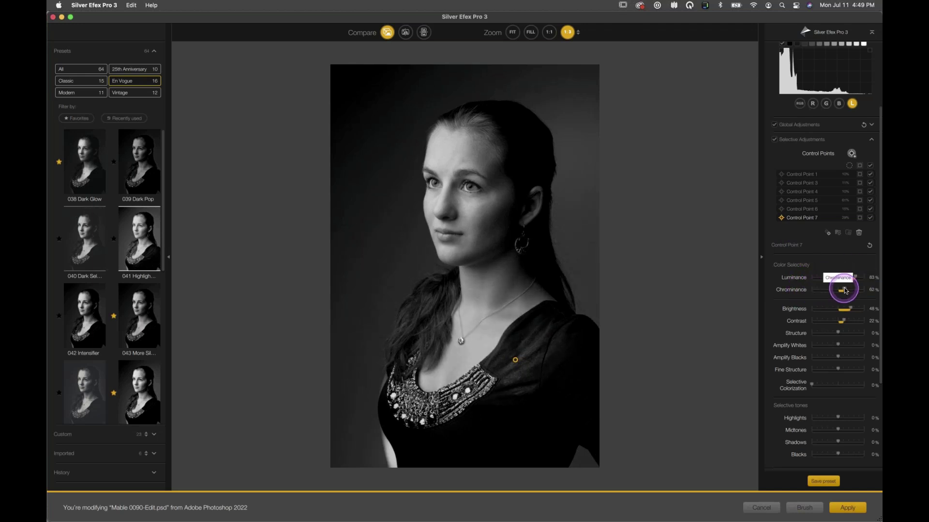
pyautogui.moveTo(845, 290); pyautogui.dragTo(844, 291)
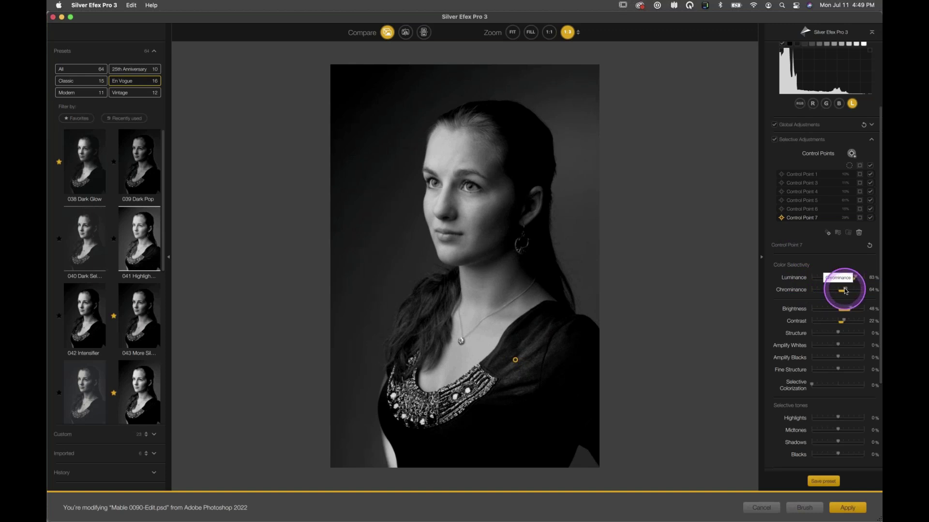
# Step: Add a large control point beside the neck spanning the portrait, with Luminance 0%, Chrominance 0%, Brightness 22% and Contrast 16%
pyautogui.moveTo(851, 153); pyautogui.dragTo(487, 277)
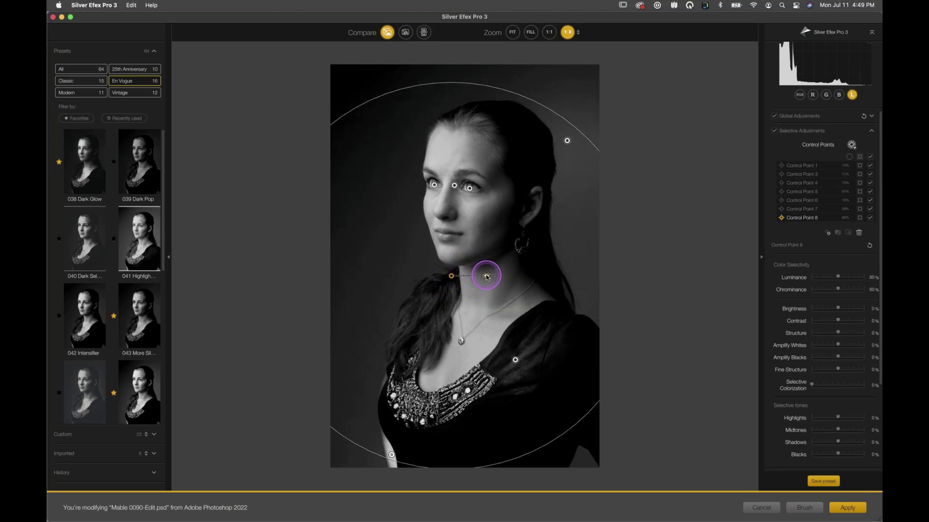
pyautogui.moveTo(839, 278); pyautogui.dragTo(842, 323)
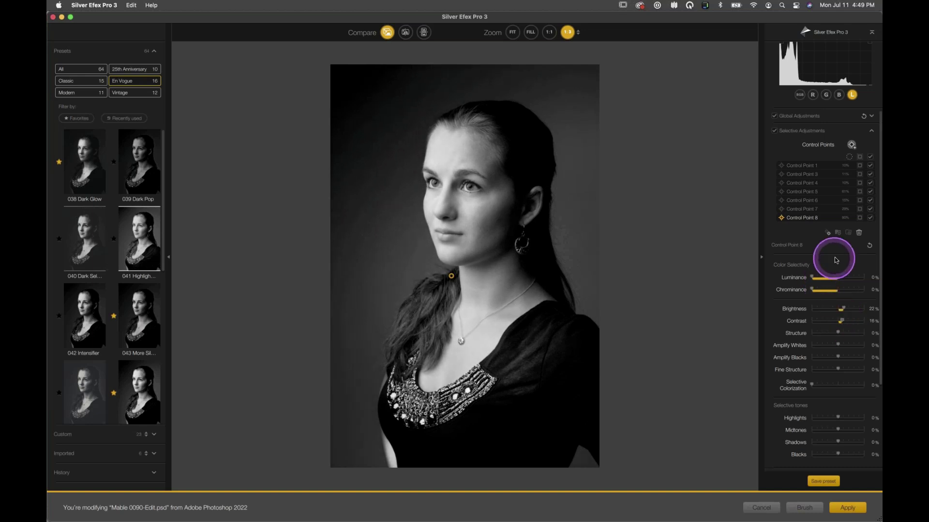
# Step: Using its selection mask, slightly reduce the area of the large control point beside the neck, keeping Luminance at 0%
pyautogui.click(859, 218)
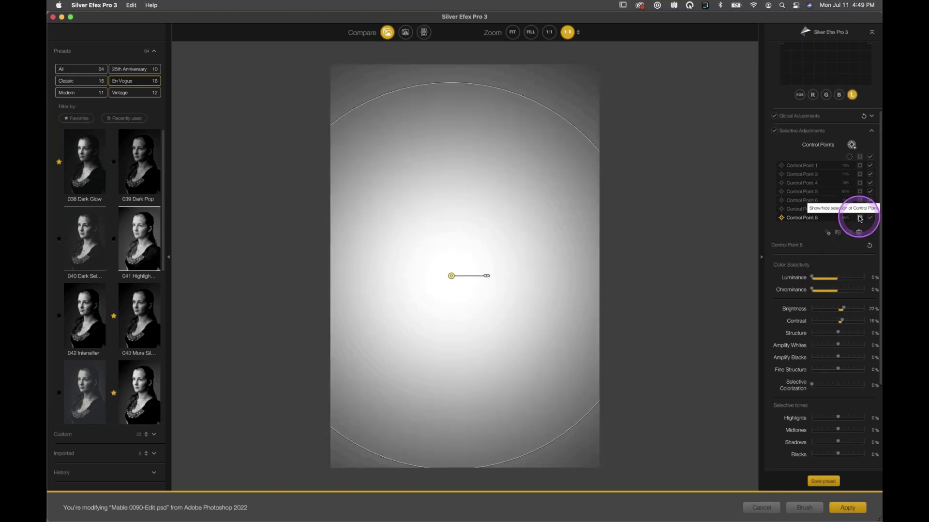
pyautogui.click(482, 279)
pyautogui.moveTo(487, 277); pyautogui.dragTo(481, 276)
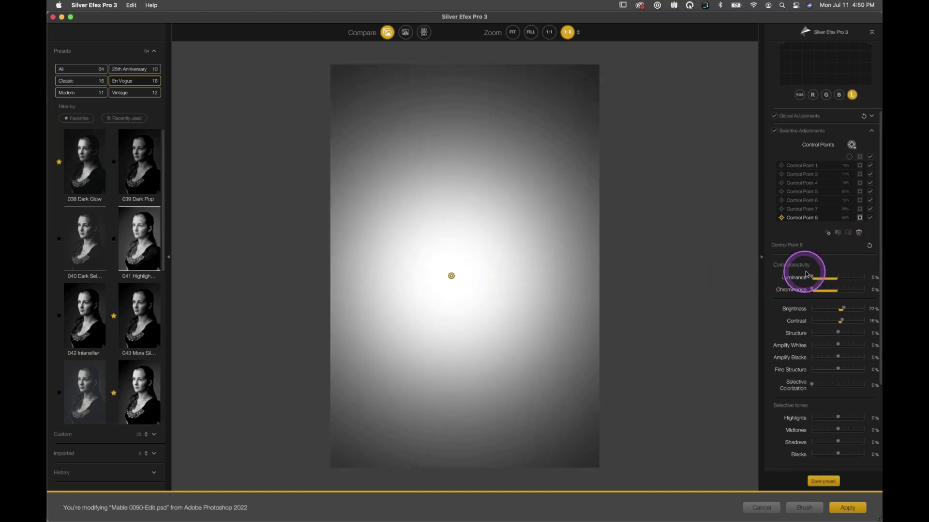
pyautogui.moveTo(812, 277)
pyautogui.mouseDown()
pyautogui.moveTo(834, 279)
pyautogui.moveTo(808, 281)
pyautogui.mouseUp()
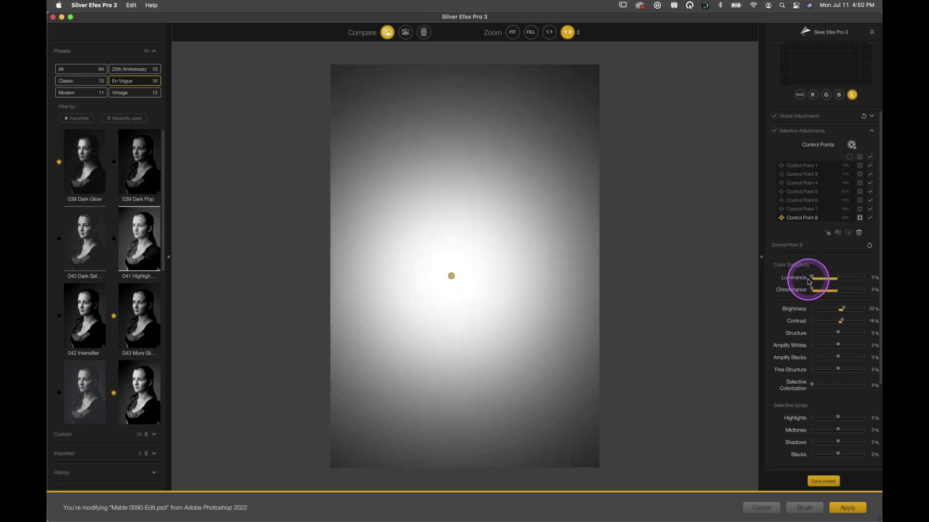
pyautogui.click(860, 217)
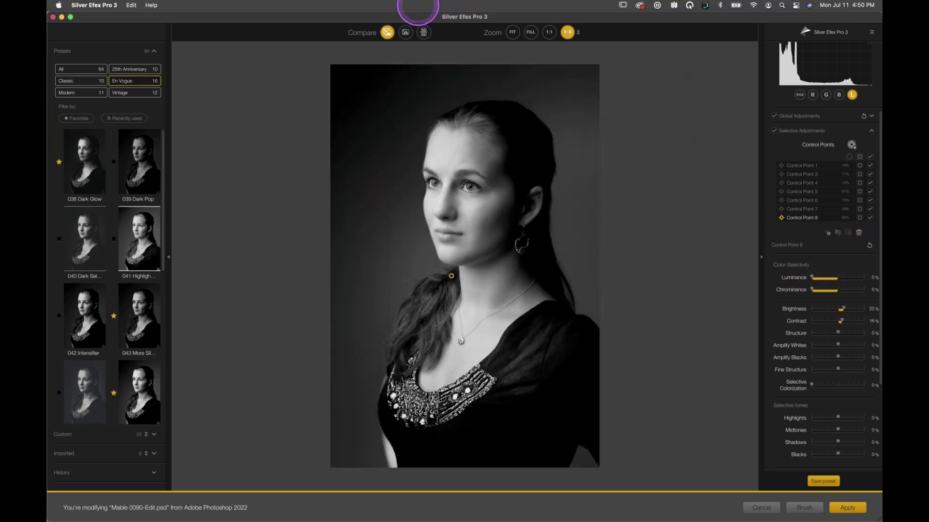
# Step: Compare the portrait before and after the dress, arm, background and overall control-point adjustments
pyautogui.click(387, 33)
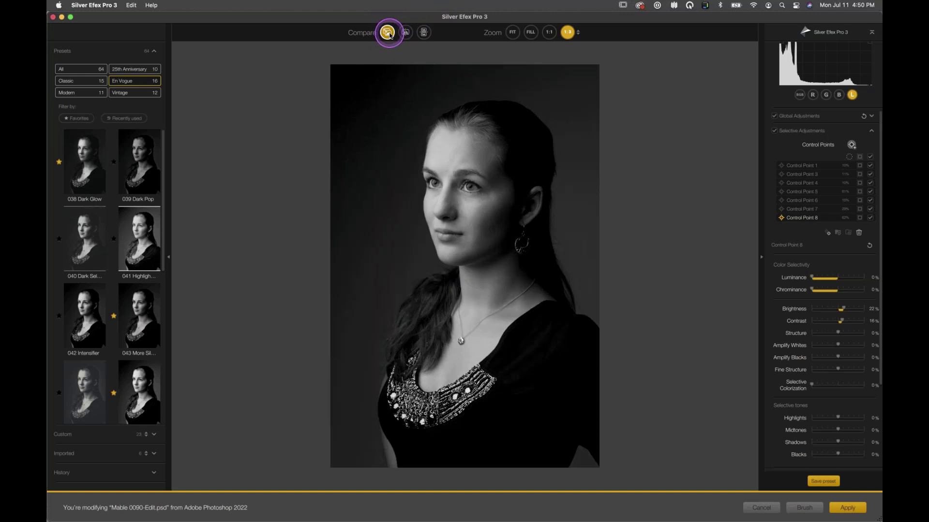
pyautogui.click(388, 33)
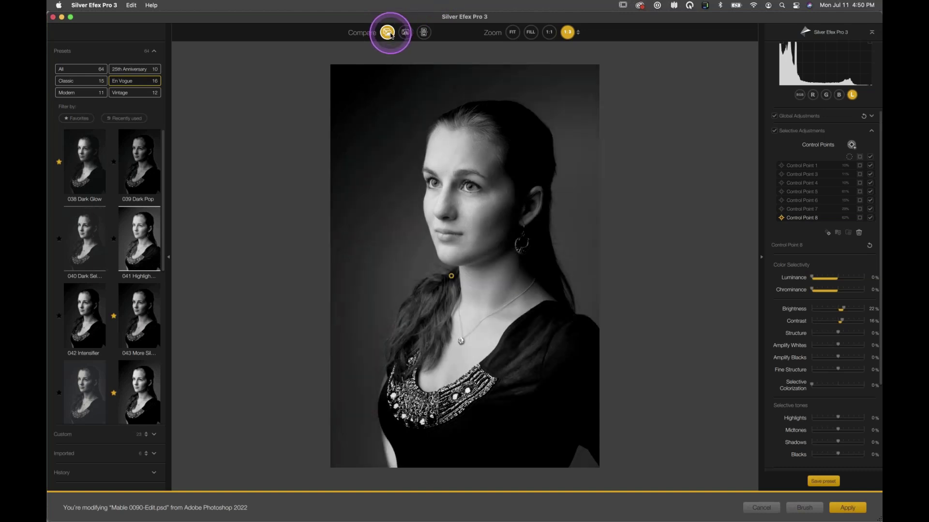
pyautogui.click(388, 33)
pyautogui.click(387, 33)
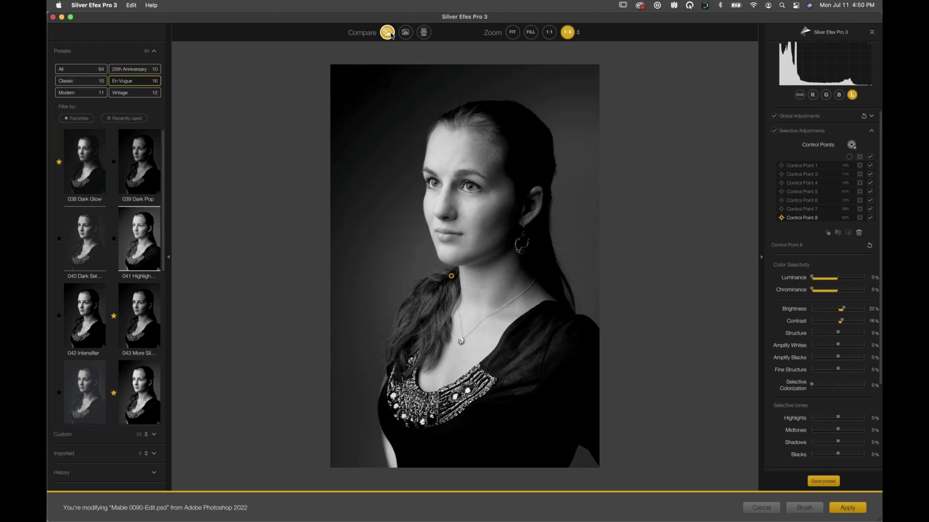
# Step: Review the dress control point's settings and apply the Silver Efex Pro 3 adjustments to the portrait
pyautogui.click(515, 360)
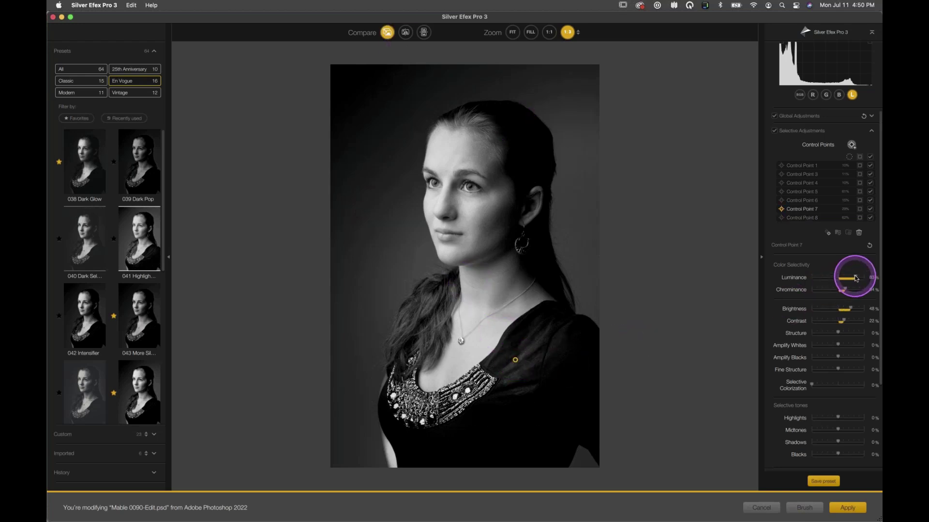
pyautogui.moveTo(852, 278); pyautogui.dragTo(845, 309)
pyautogui.click(842, 508)
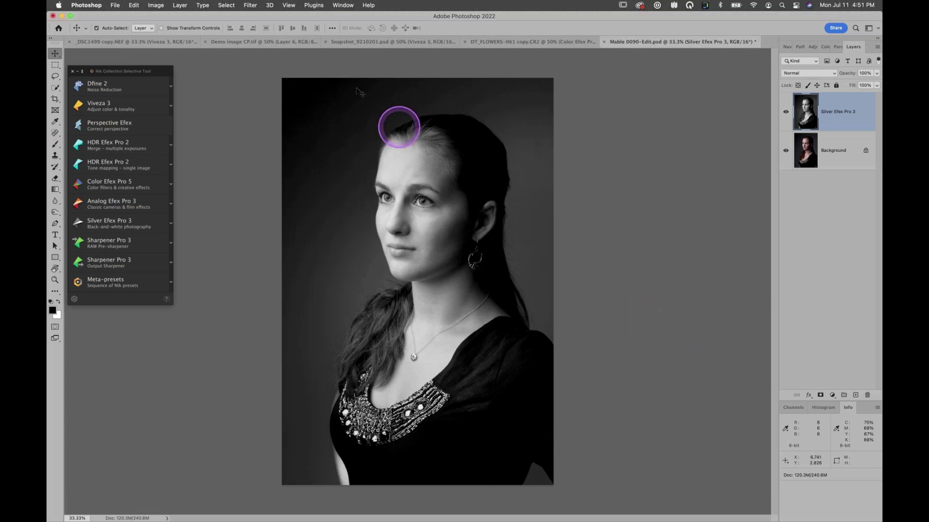
# Step: In the _DSC1499 copy.NEF document, delete the Viveza 3 layer
pyautogui.click(124, 46)
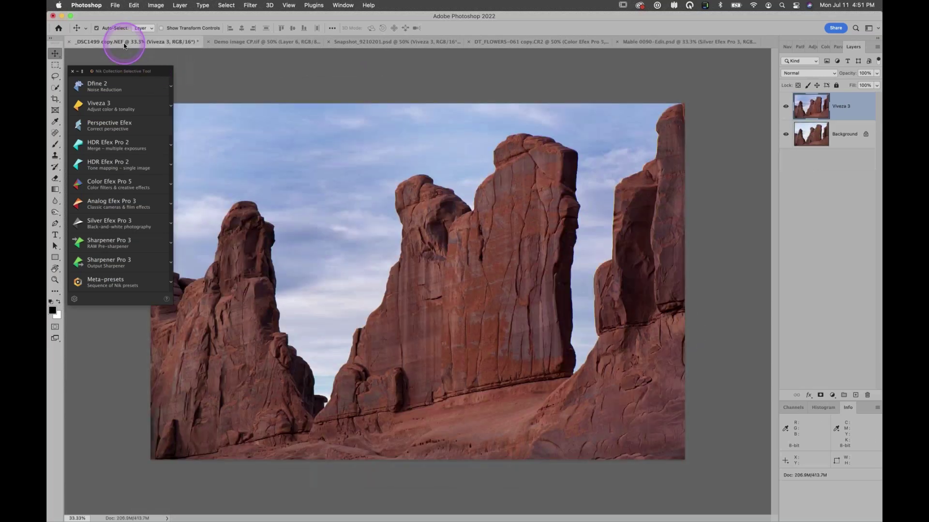
pyautogui.moveTo(859, 105); pyautogui.dragTo(867, 395)
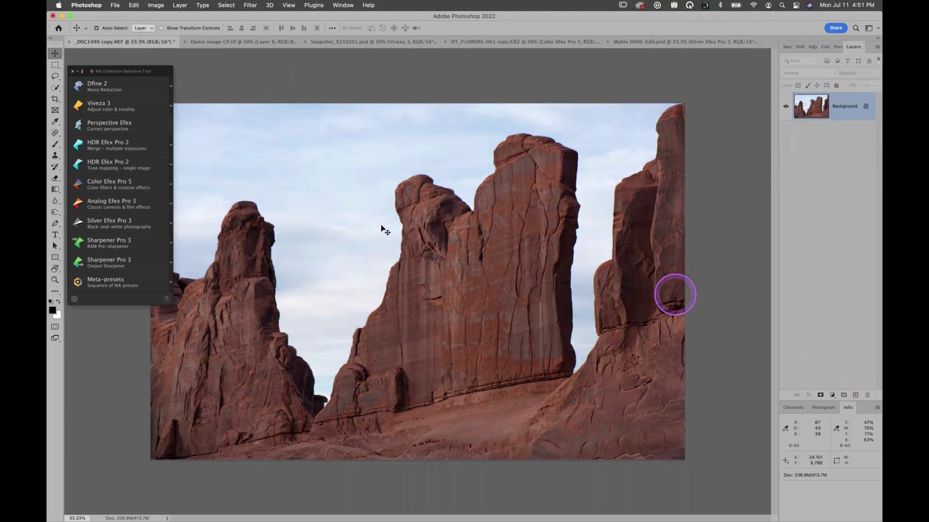
# Step: Open the rock photo in Viveza 3 with presets hidden and add a large sky control point with Brightness -80%
pyautogui.click(128, 104)
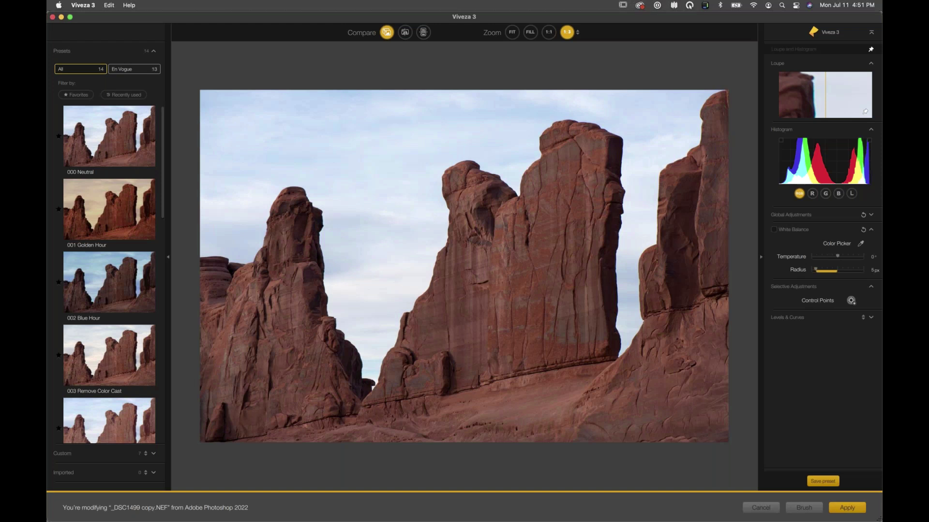
pyautogui.click(167, 256)
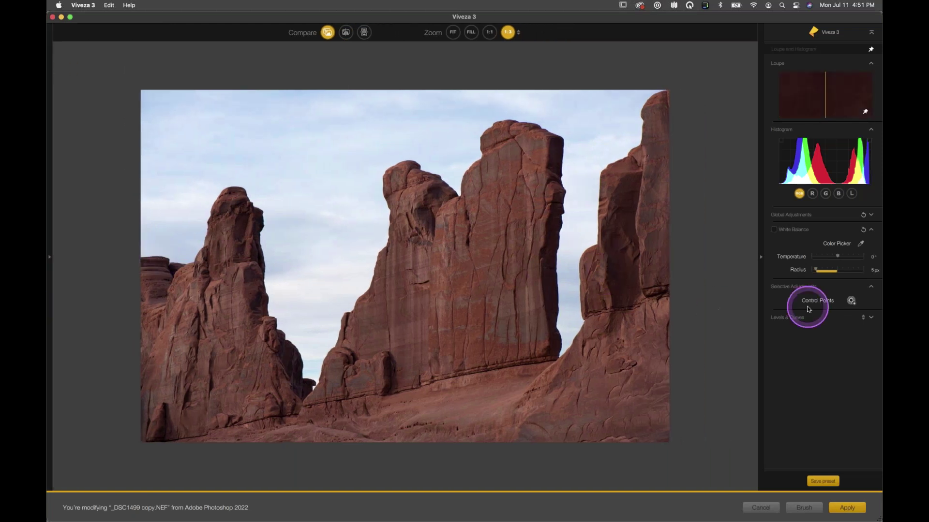
pyautogui.click(852, 301)
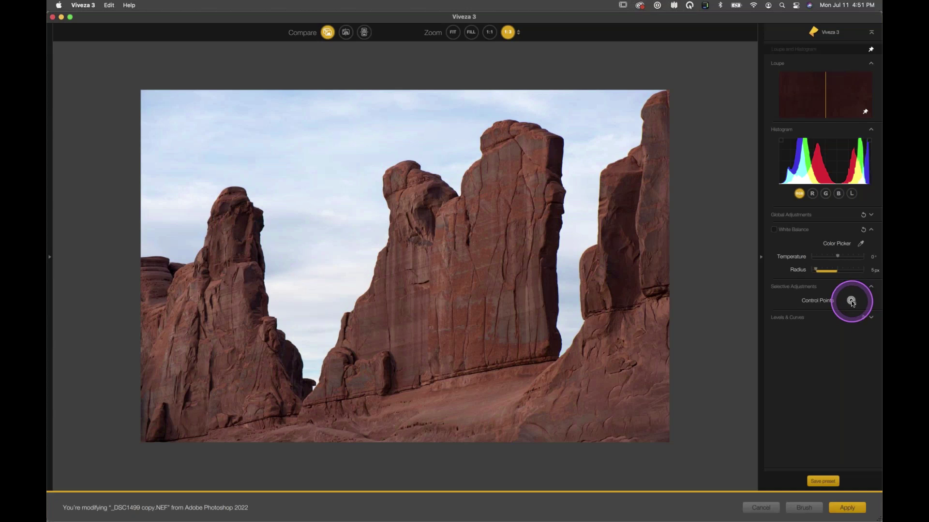
pyautogui.click(295, 173)
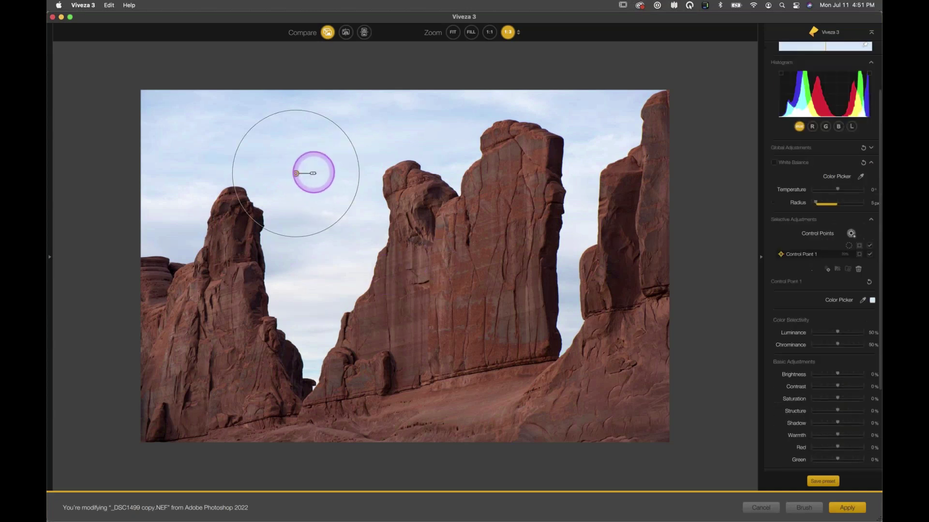
pyautogui.moveTo(313, 174); pyautogui.dragTo(330, 173)
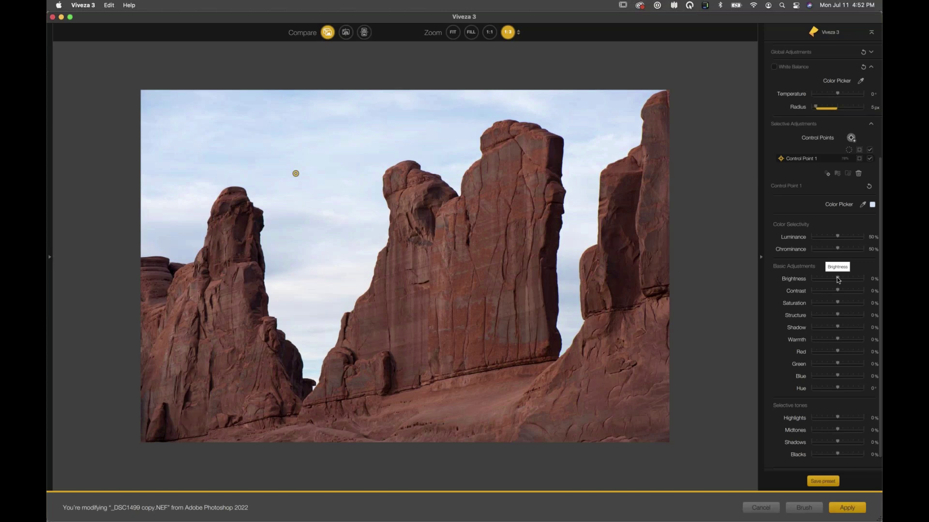
pyautogui.moveTo(838, 280); pyautogui.dragTo(819, 280)
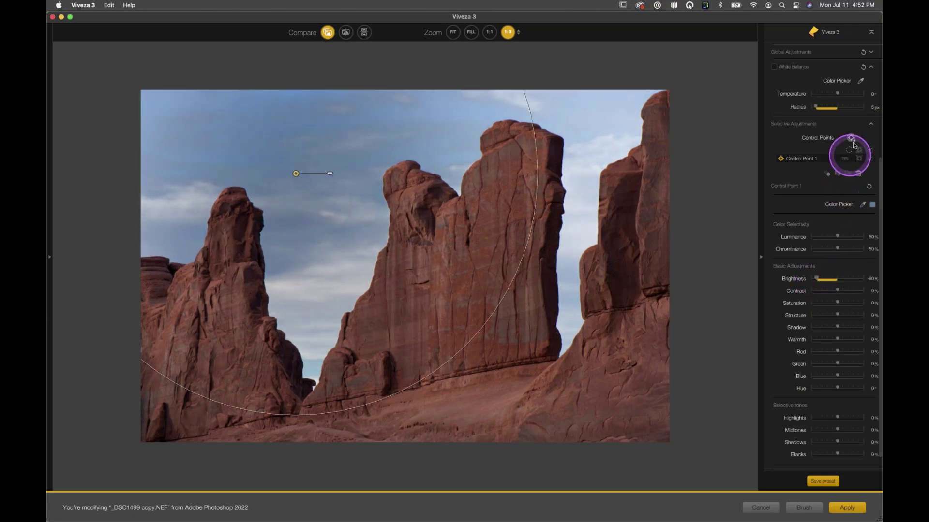
# Step: Add a second large control point higher in the sky above the left rock tower, with Brightness 12%, and shift it slightly down
pyautogui.scroll(5, 850, 139)
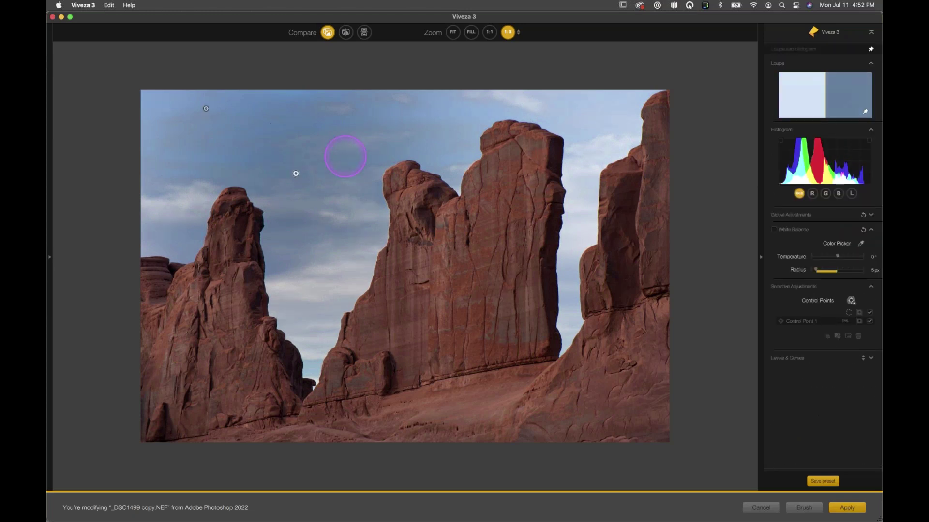
pyautogui.moveTo(242, 113); pyautogui.dragTo(246, 107)
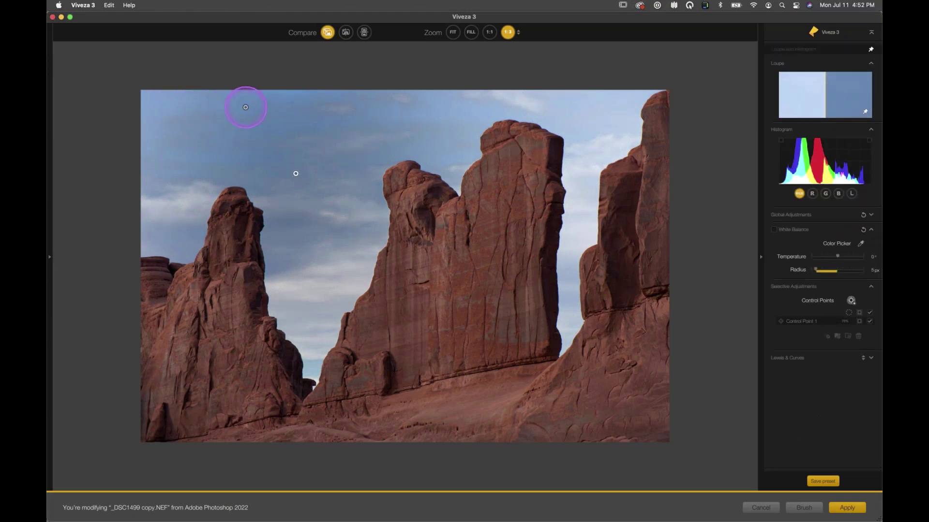
pyautogui.click(245, 107)
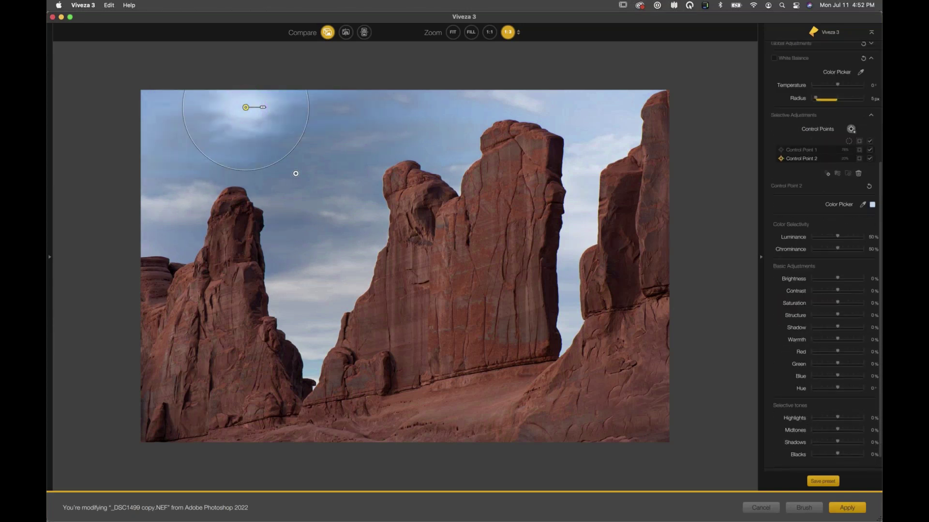
pyautogui.click(296, 173)
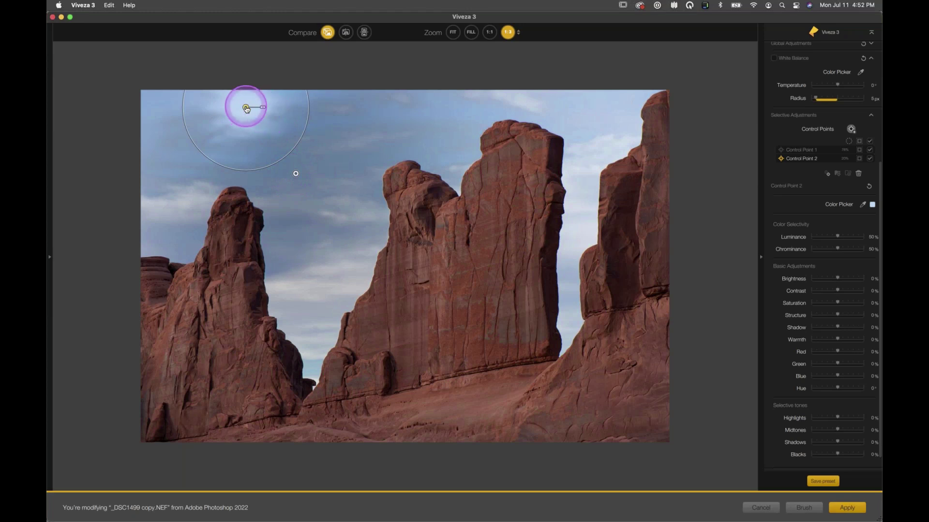
pyautogui.moveTo(263, 107); pyautogui.dragTo(239, 109)
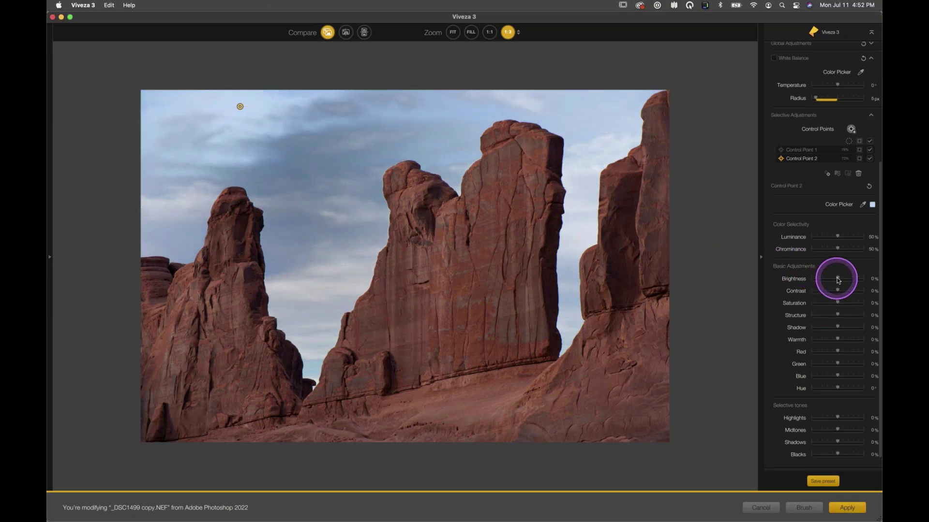
pyautogui.moveTo(833, 281); pyautogui.dragTo(840, 279)
pyautogui.moveTo(240, 106); pyautogui.dragTo(237, 125)
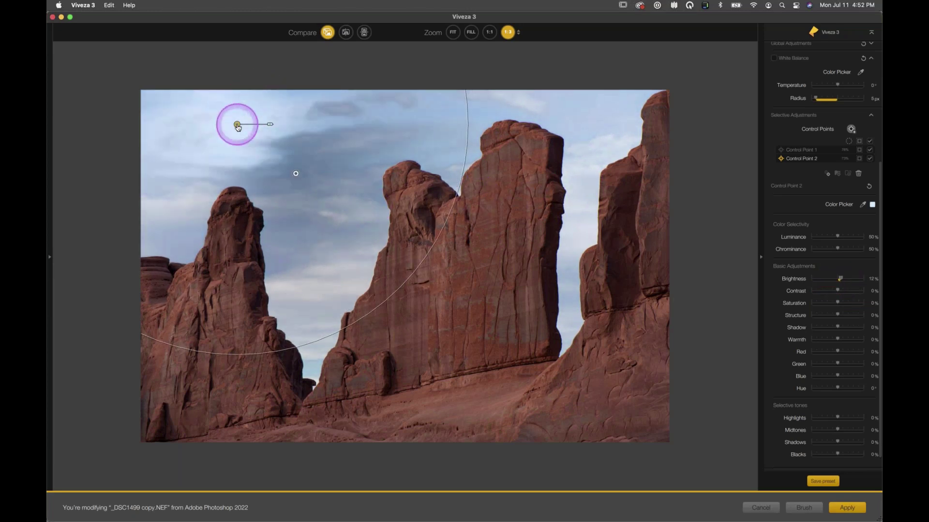
# Step: Delete both sky control points from the rock photo
pyautogui.press('BackSpace')
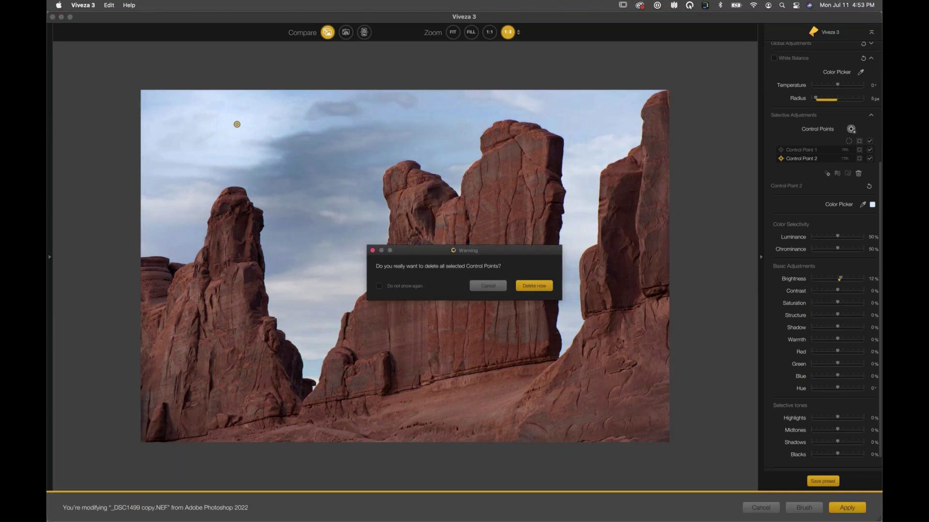
pyautogui.click(534, 286)
pyautogui.click(295, 177)
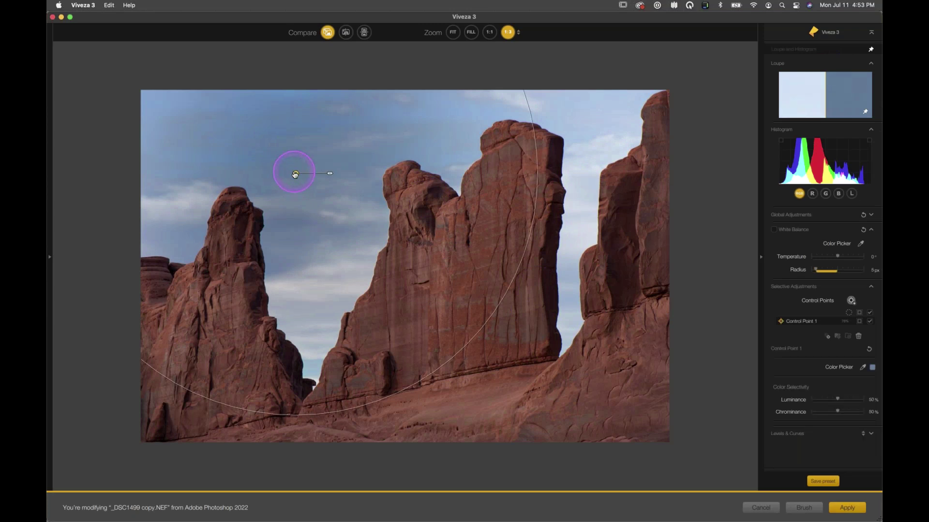
pyautogui.press('BackSpace')
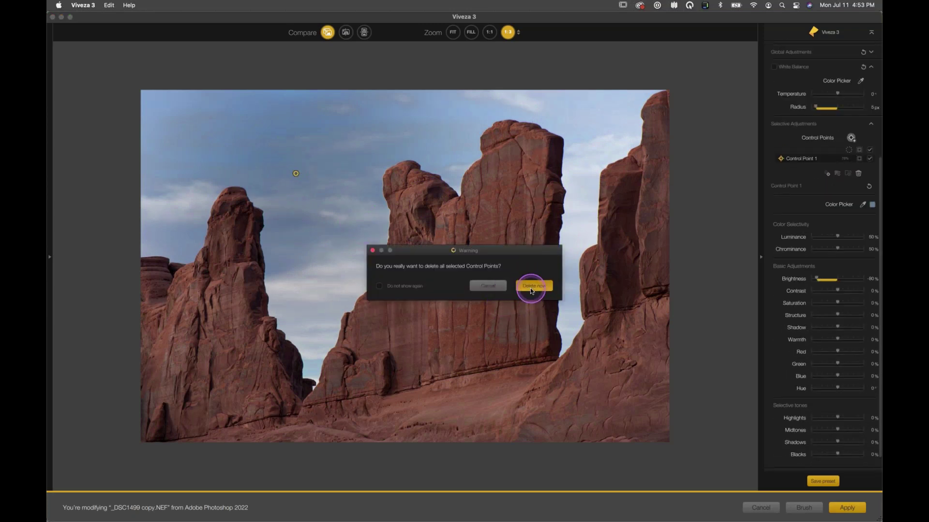
pyautogui.click(531, 288)
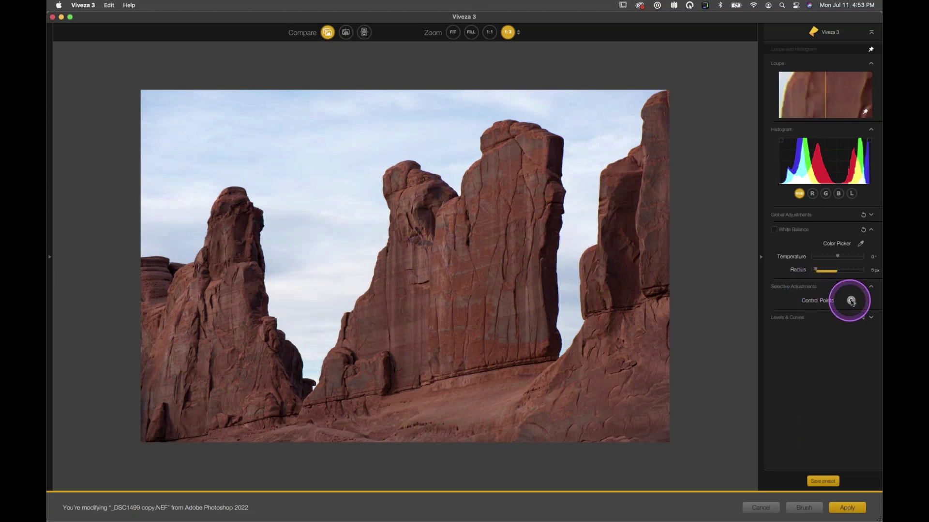
# Step: Add a large control point on the lower-right foreground rock with Brightness -37% and Saturation -21%
pyautogui.moveTo(852, 302); pyautogui.dragTo(656, 410)
pyautogui.moveTo(673, 203); pyautogui.dragTo(502, 147)
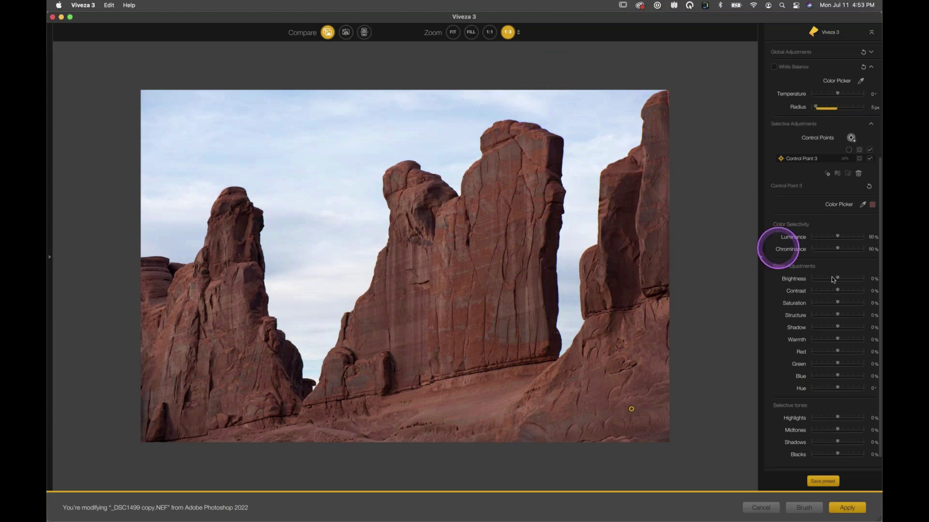
pyautogui.moveTo(838, 280); pyautogui.dragTo(828, 279)
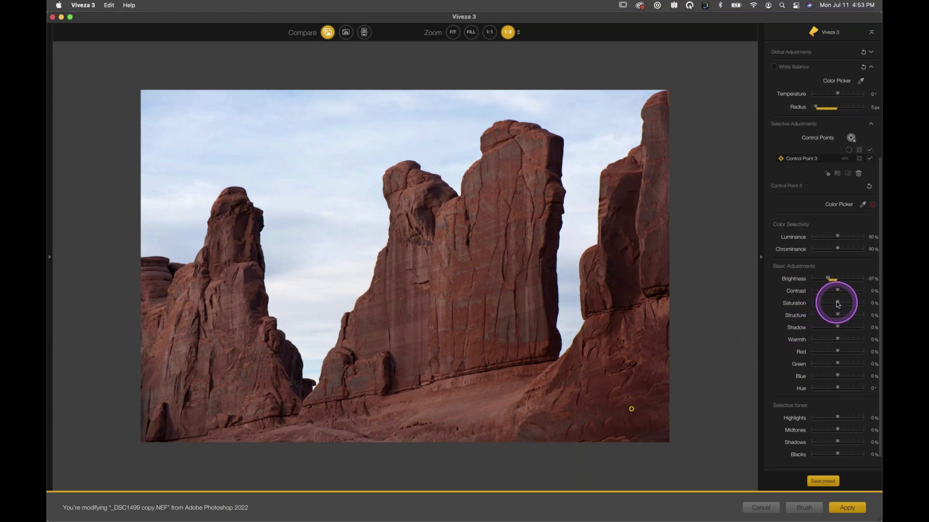
pyautogui.moveTo(838, 304); pyautogui.dragTo(833, 302)
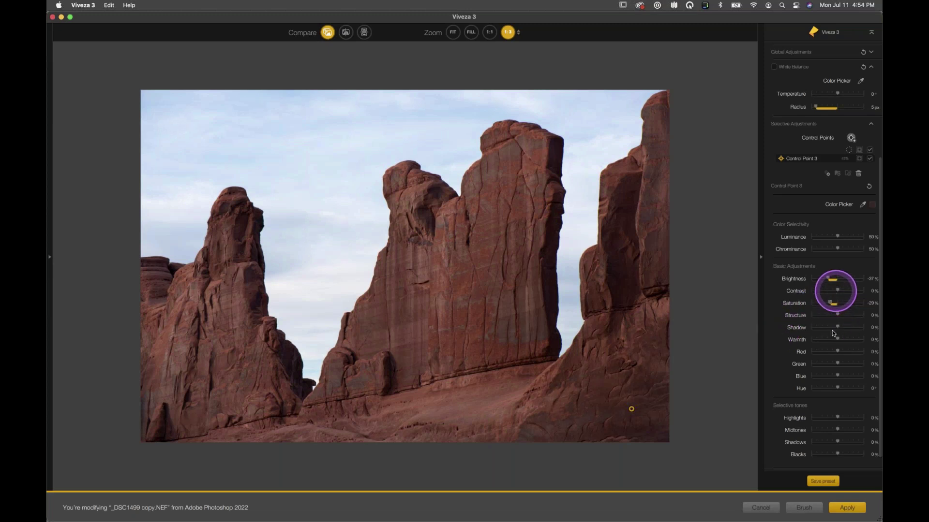
pyautogui.moveTo(832, 303); pyautogui.dragTo(828, 303)
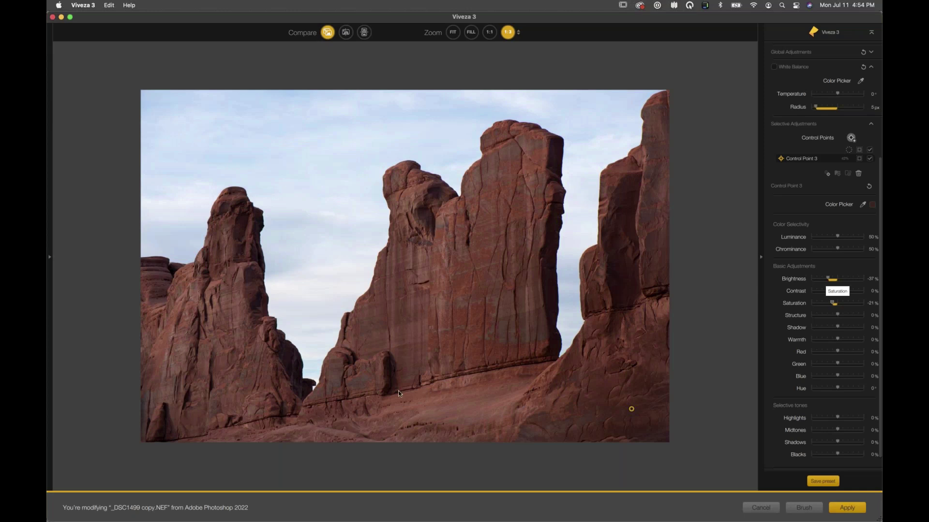
# Step: Try to place another control point on the lower-left rocks, and cancel Viveza 3 without applying its edits
pyautogui.click(200, 393)
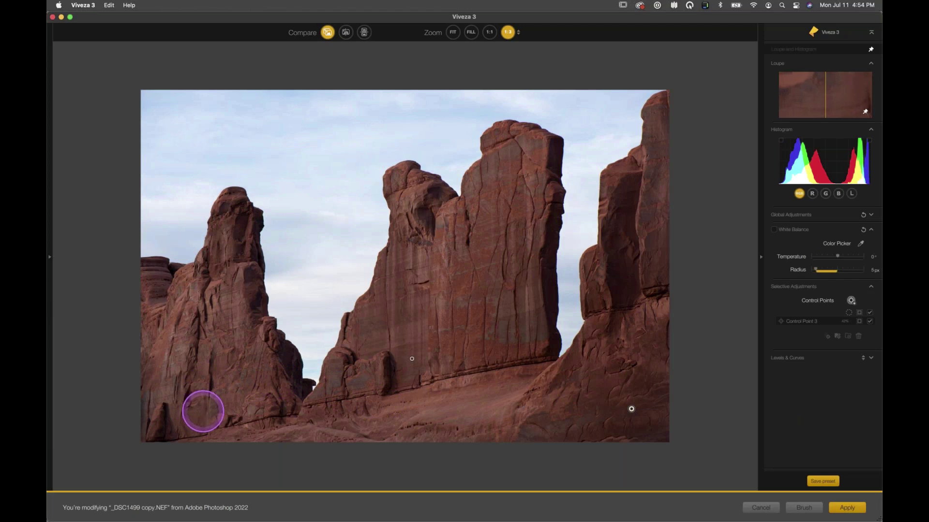
pyautogui.click(760, 508)
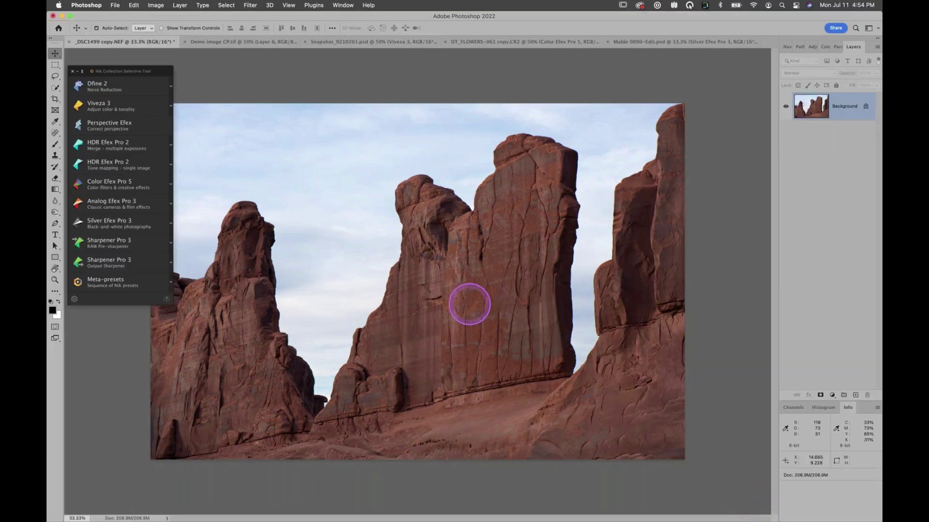
# Step: Bring the Nik Collection Selective Tool palette over the rock photo to review its plug-ins, and return it beside the toolbar
pyautogui.moveTo(162, 70); pyautogui.dragTo(441, 157)
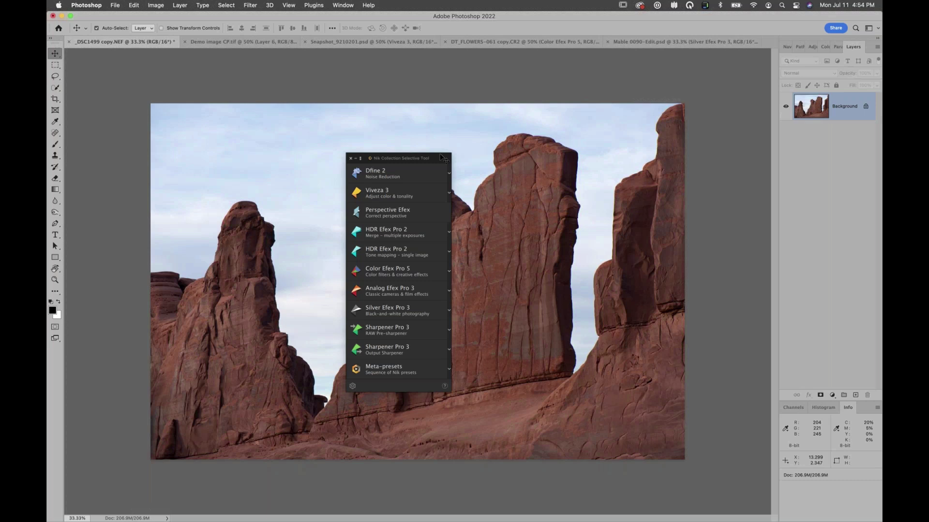
pyautogui.moveTo(430, 158); pyautogui.dragTo(464, 150)
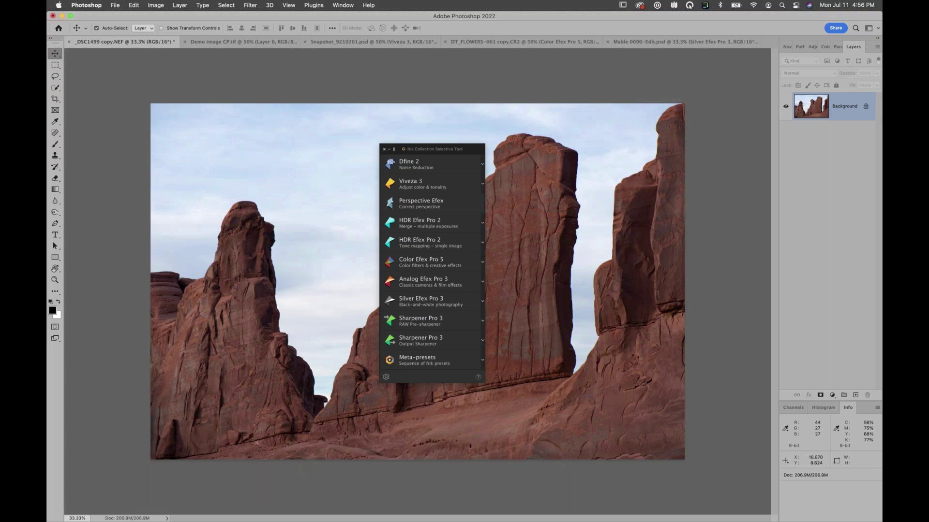
pyautogui.click(413, 341)
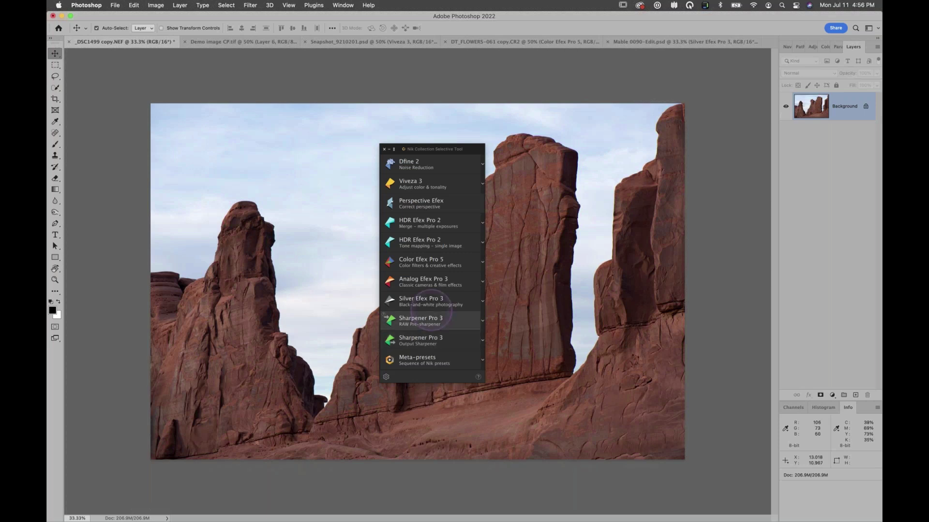
pyautogui.moveTo(477, 149); pyautogui.dragTo(439, 140)
pyautogui.moveTo(312, 132); pyautogui.dragTo(169, 70)
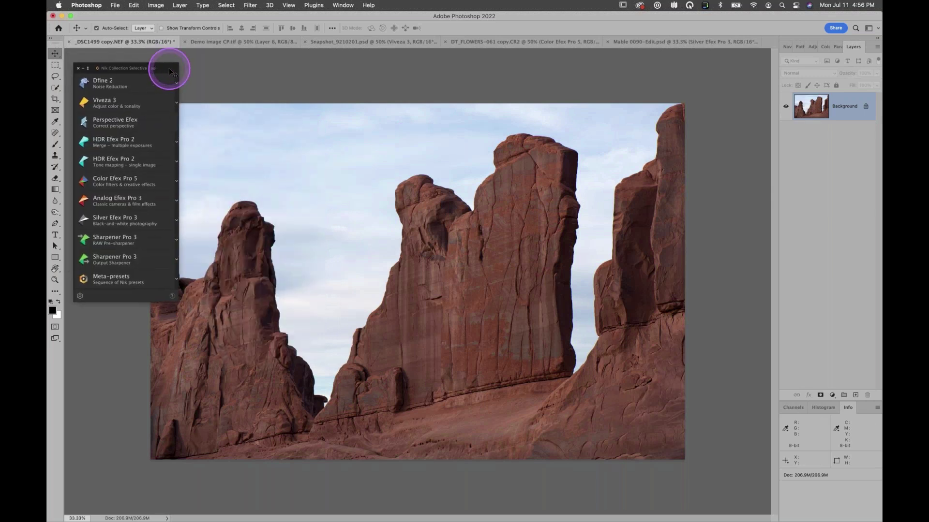